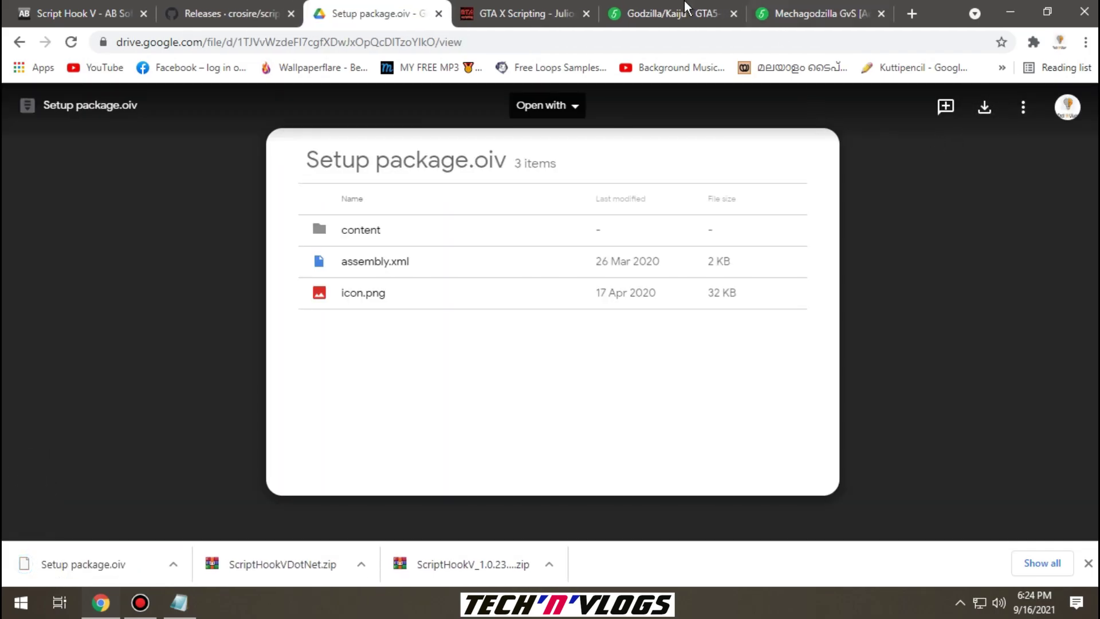
# - Download Godzilla R1c.zip from the Patreon post linked on the Godzilla and Mechagodzilla script mod page
pyautogui.click(519, 13)
pyautogui.moveTo(353, 273); pyautogui.dragTo(385, 266)
pyautogui.click(304, 308)
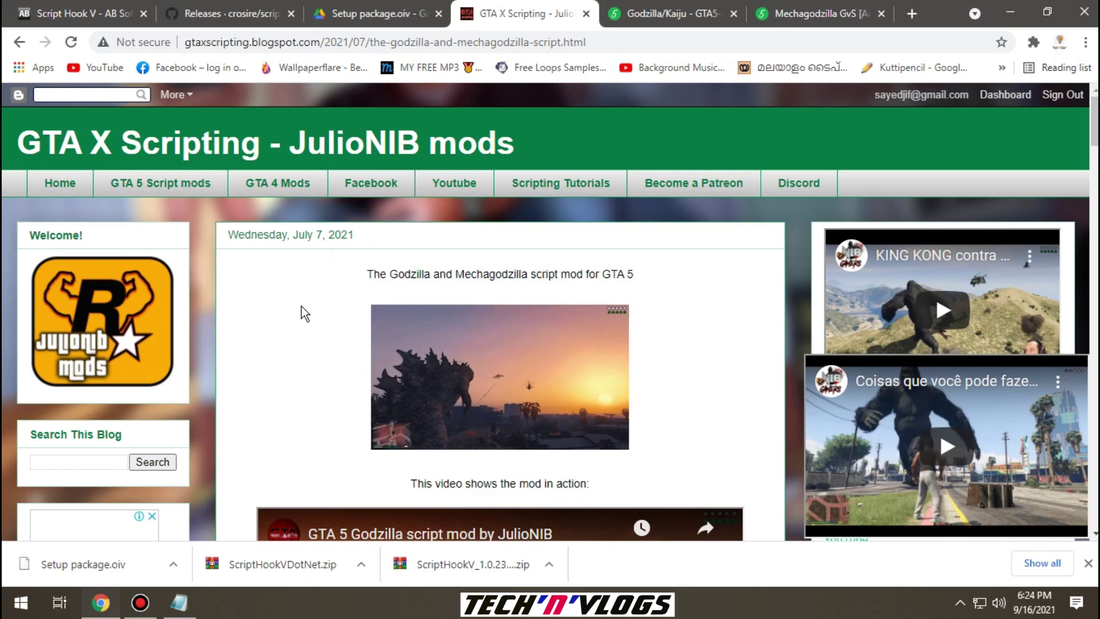
pyautogui.scroll(-10, 302, 310)
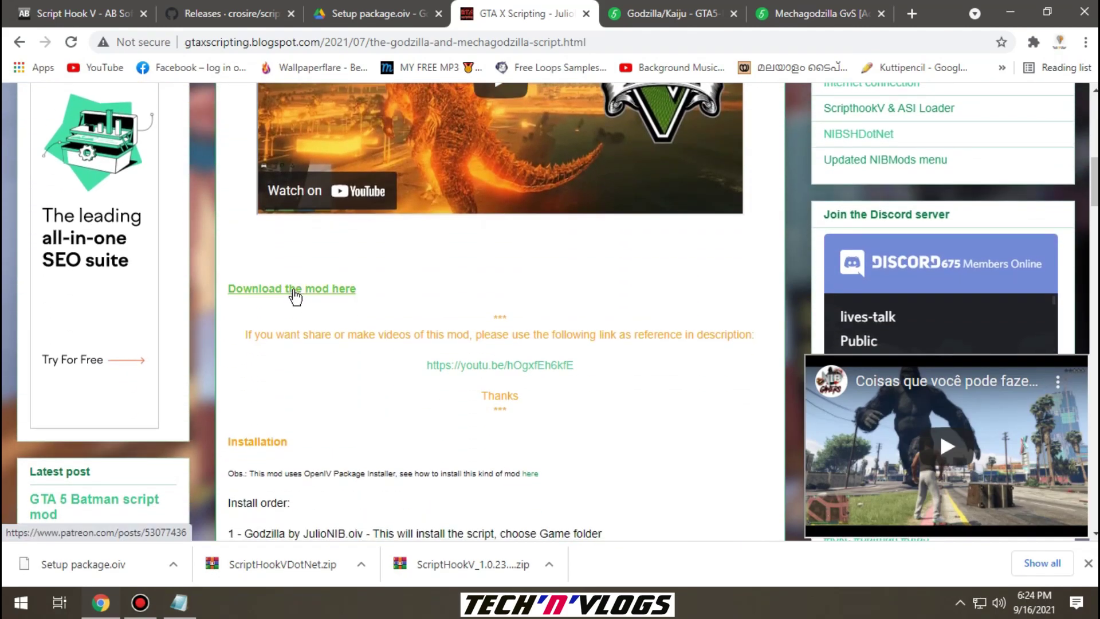
pyautogui.click(293, 290)
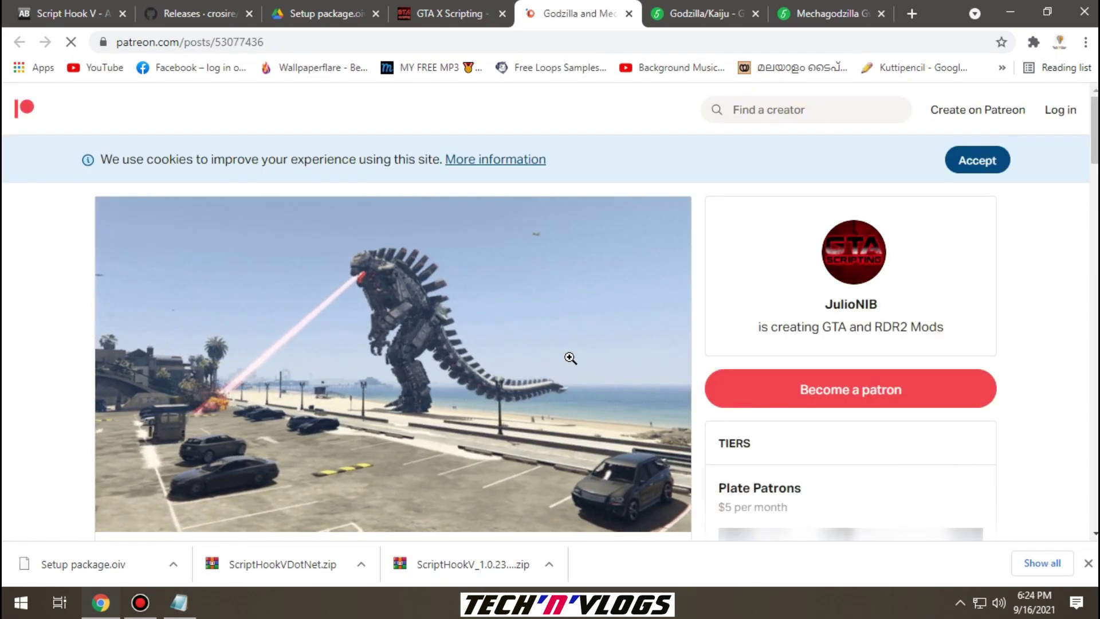
pyautogui.scroll(-5, 512, 358)
pyautogui.scroll(-3, 531, 365)
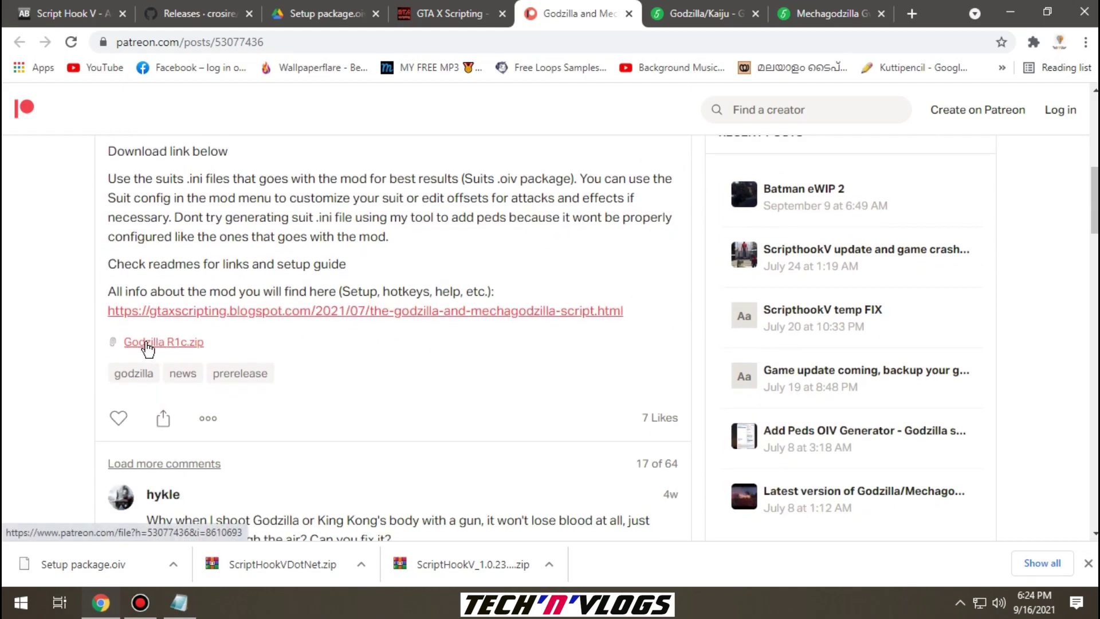
pyautogui.click(165, 344)
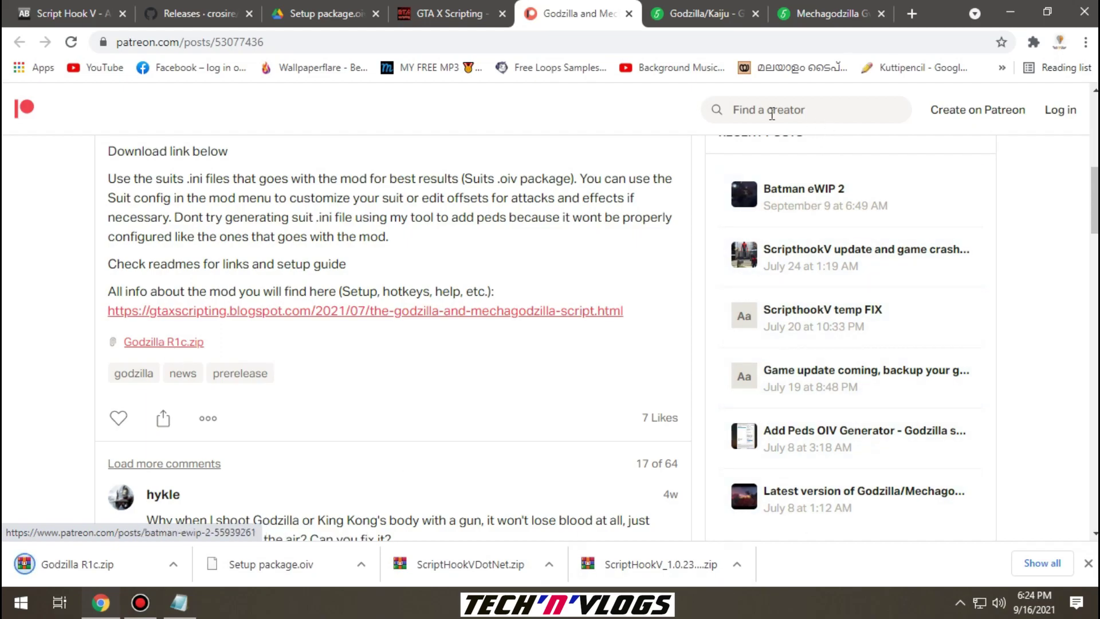
# - Download the Godzilla/Kaiju 1.0 mod archive from its GTA5-Mods page
pyautogui.click(696, 13)
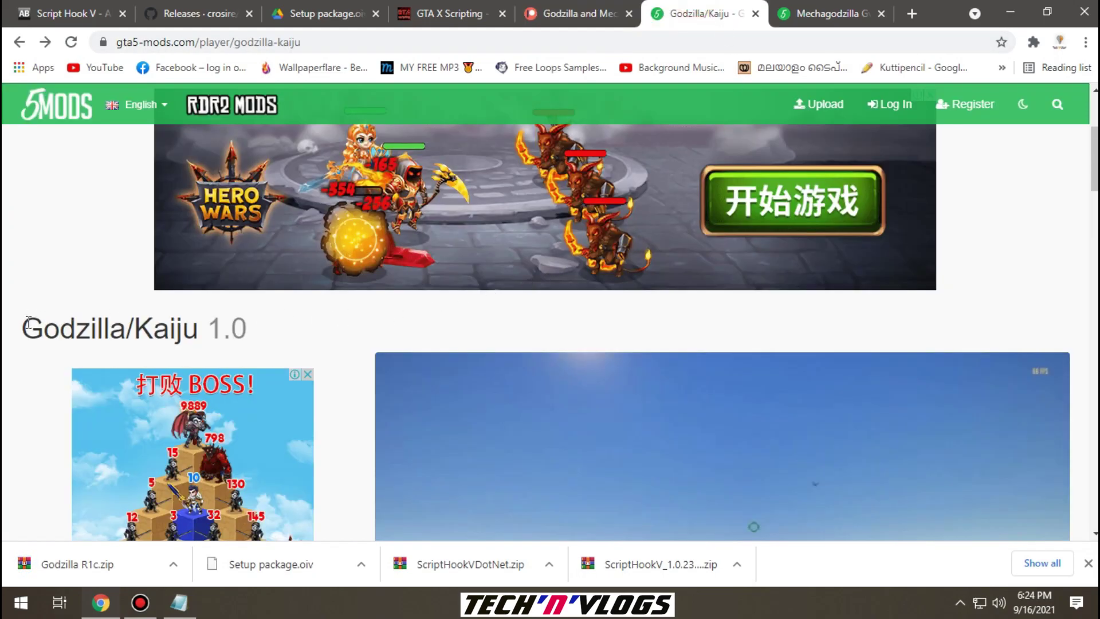
pyautogui.moveTo(23, 326)
pyautogui.mouseDown()
pyautogui.moveTo(235, 328)
pyautogui.moveTo(41, 328)
pyautogui.mouseUp()
pyautogui.scroll(-5, 139, 346)
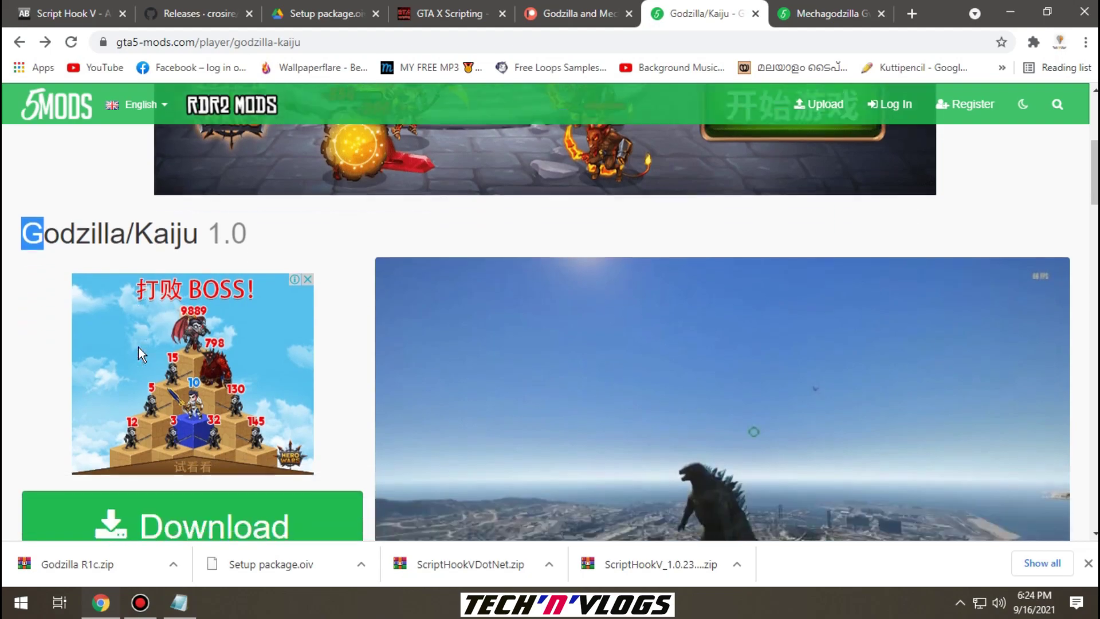
pyautogui.click(278, 305)
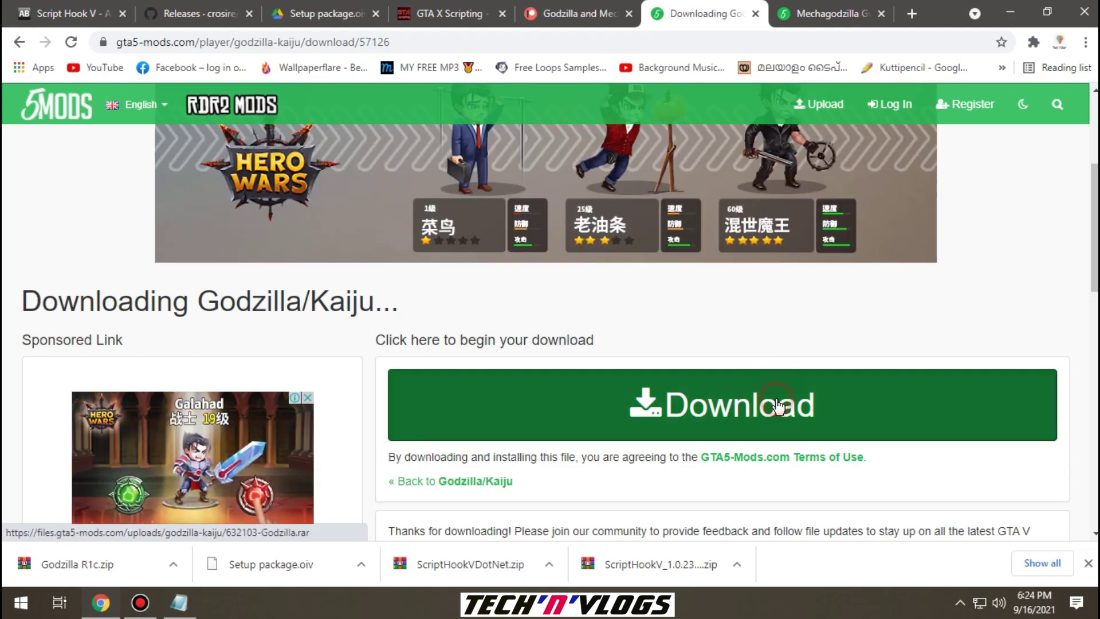
pyautogui.click(779, 407)
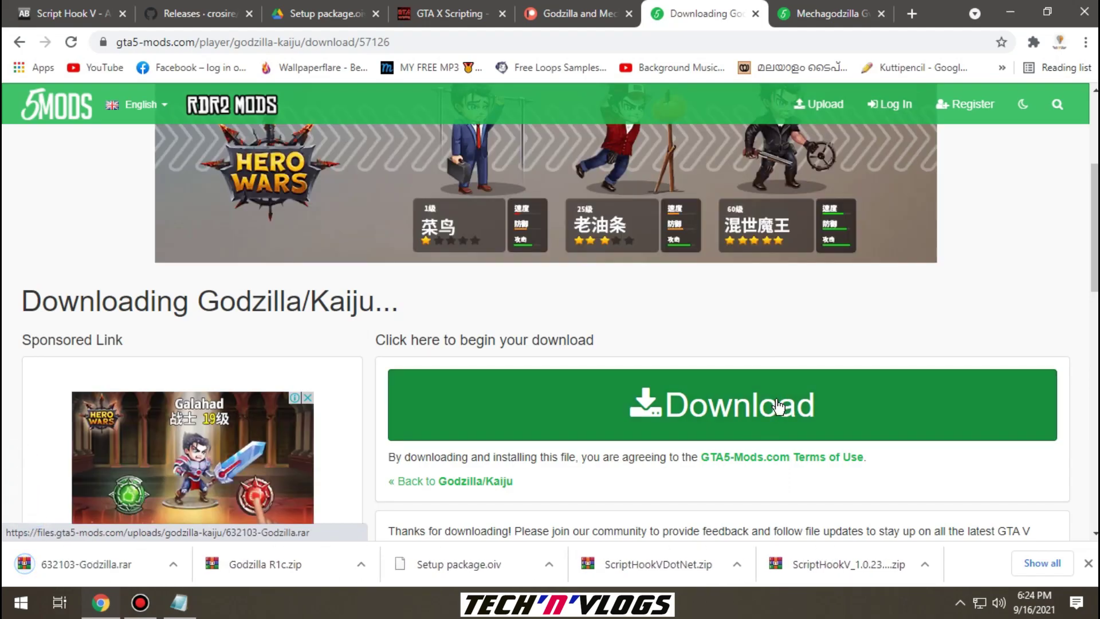
# - Download the Mechagodzilla GvS [Add-On Ped] 1.1 archive from its GTA5-Mods page
pyautogui.hotkey('ctrl', 'Tab')
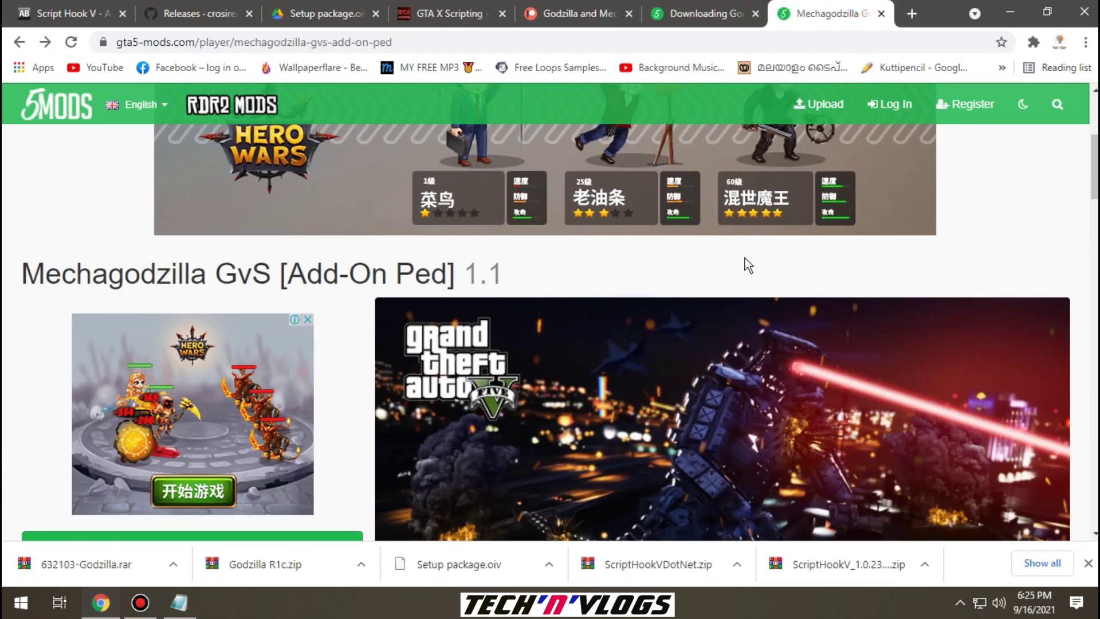
pyautogui.moveTo(21, 265); pyautogui.dragTo(211, 274)
pyautogui.click(19, 290)
pyautogui.scroll(-3, 94, 305)
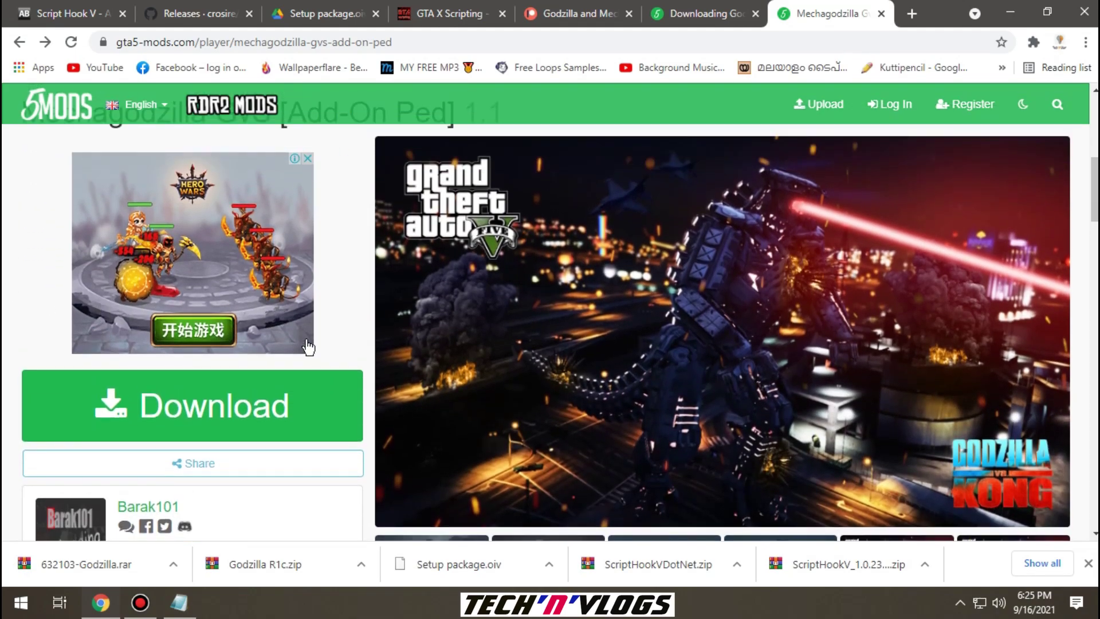
pyautogui.click(235, 409)
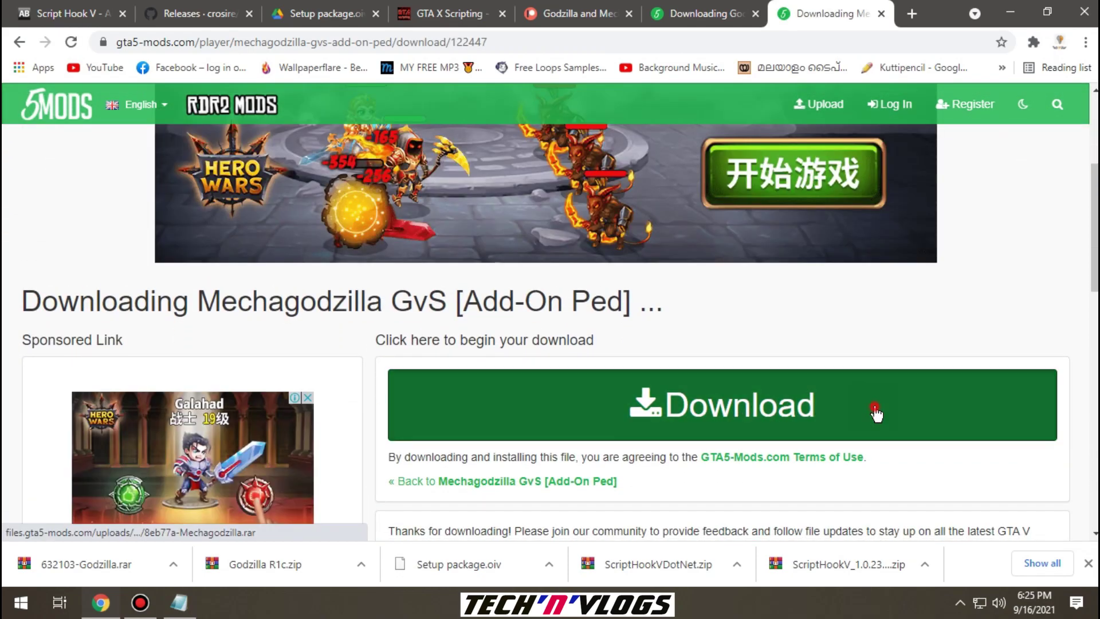
pyautogui.click(877, 414)
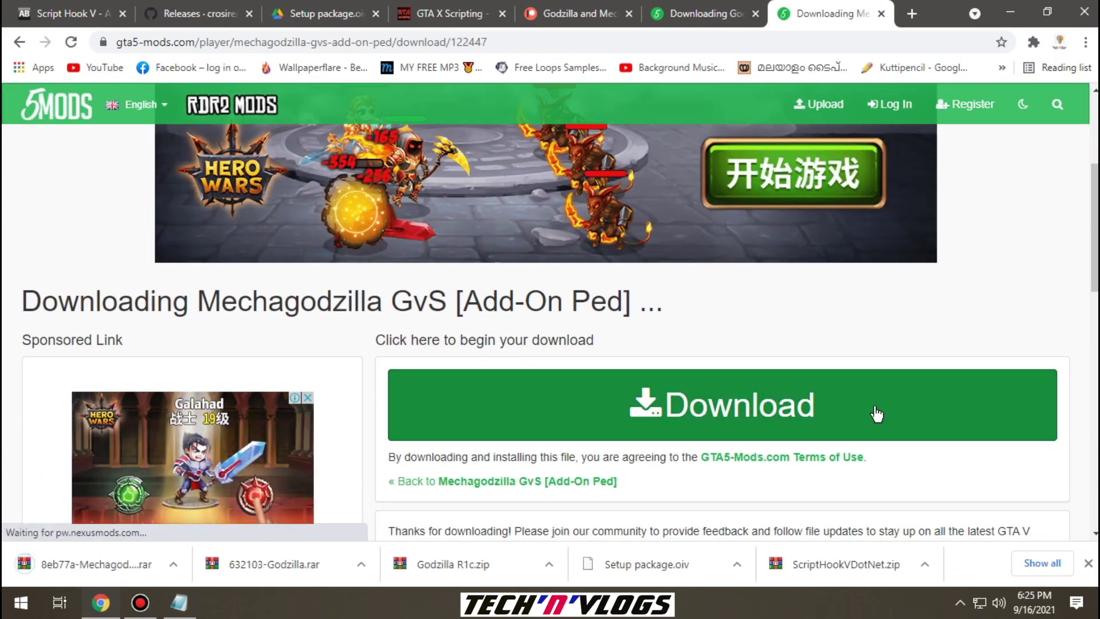
# - Show the downloaded ScriptHookVDotNet.zip in its folder and reposition the folder window to free desktop space
pyautogui.click(922, 566)
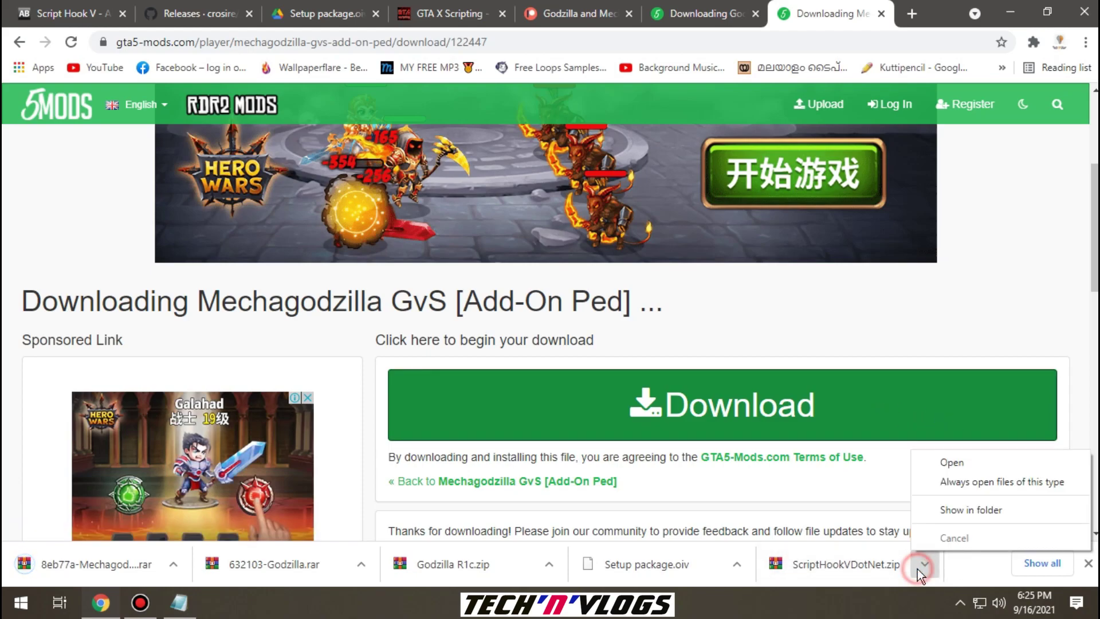
pyautogui.click(974, 511)
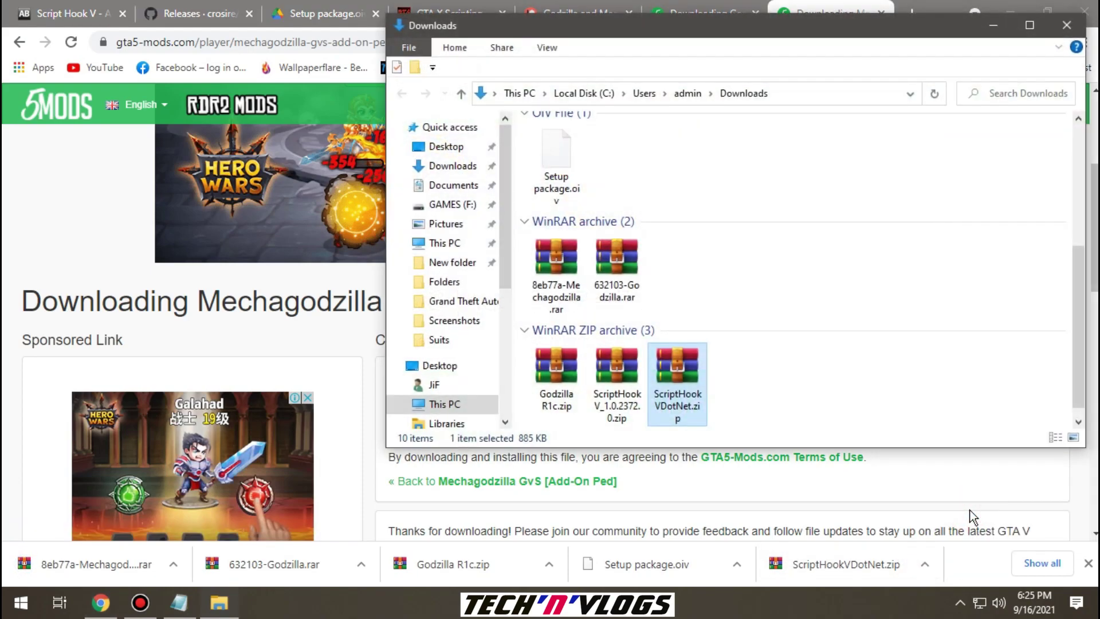
pyautogui.moveTo(935, 36); pyautogui.dragTo(613, 39)
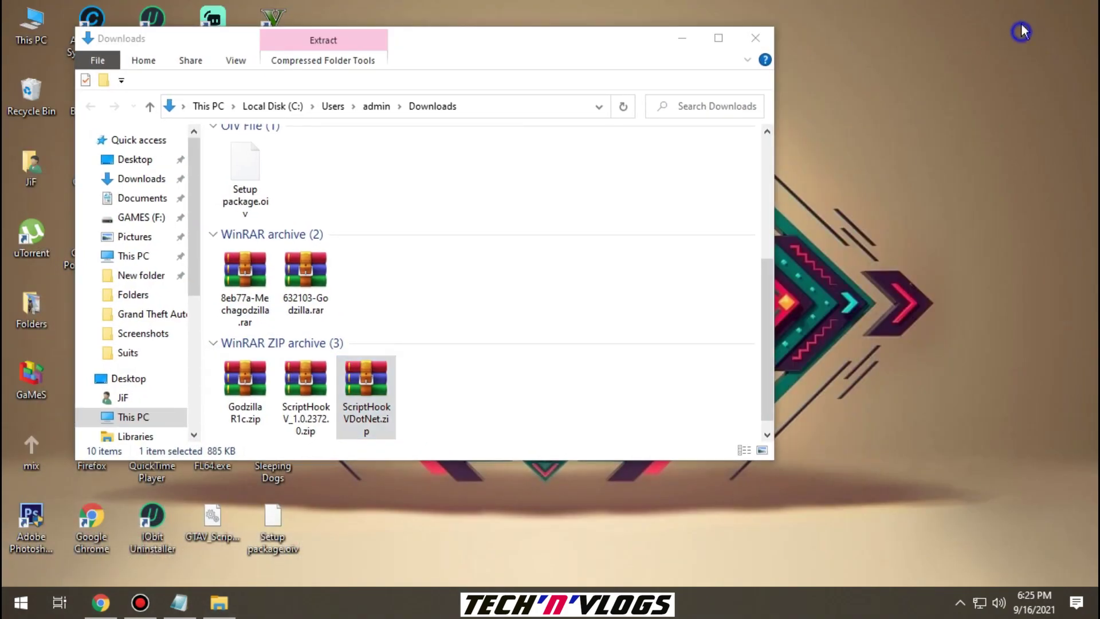
# - Create a new folder named Godzilla Mod on the desktop
pyautogui.rightClick(971, 36)
pyautogui.moveTo(965, 183)
pyautogui.click(877, 185)
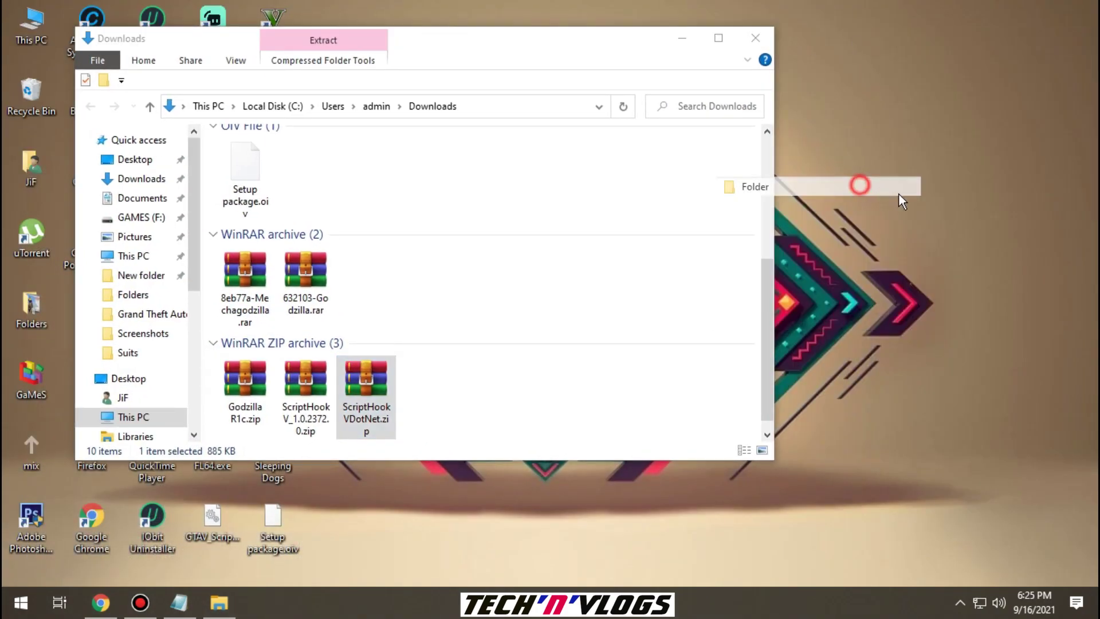
pyautogui.write('Go')
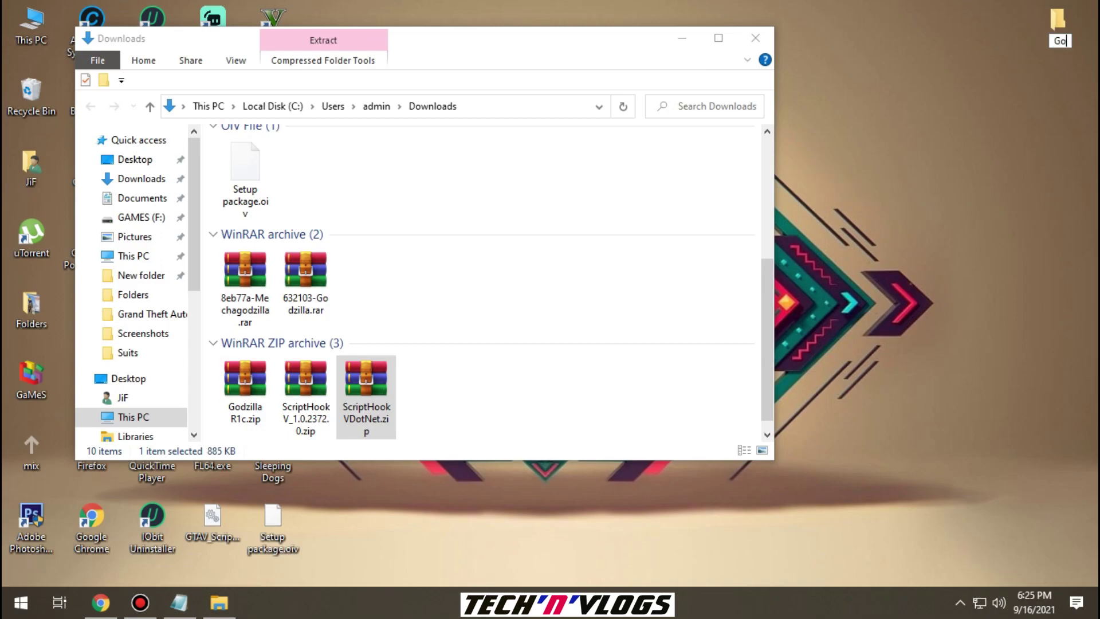
pyautogui.write('dzilla Mod')
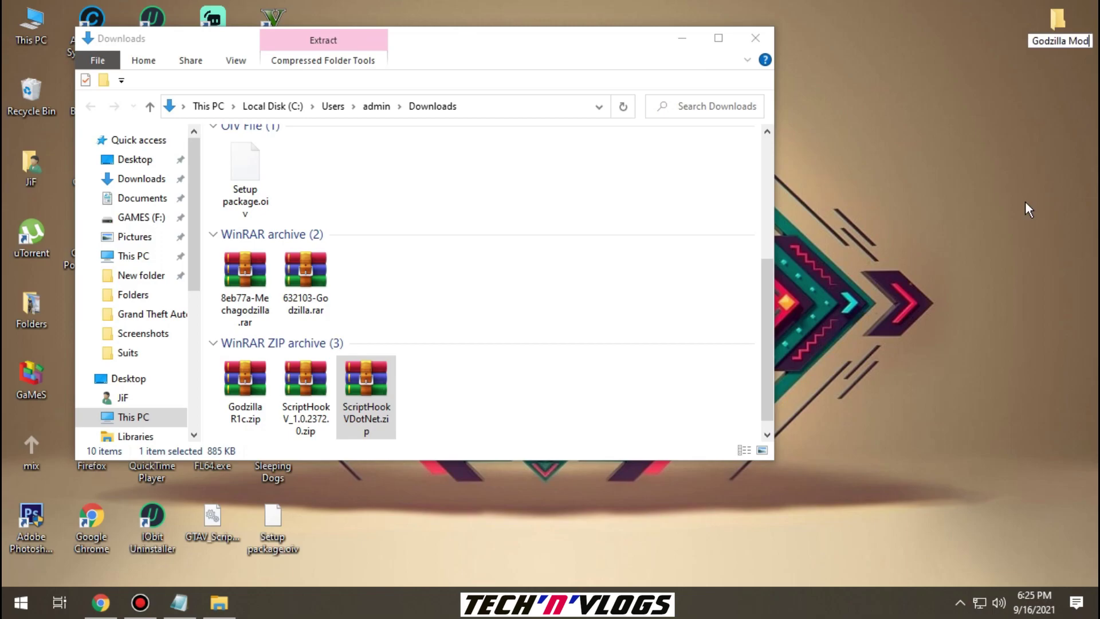
pyautogui.press('Return')
# - Open the Godzilla Mod folder and arrange its window beside the Downloads window
pyautogui.doubleClick(1057, 23)
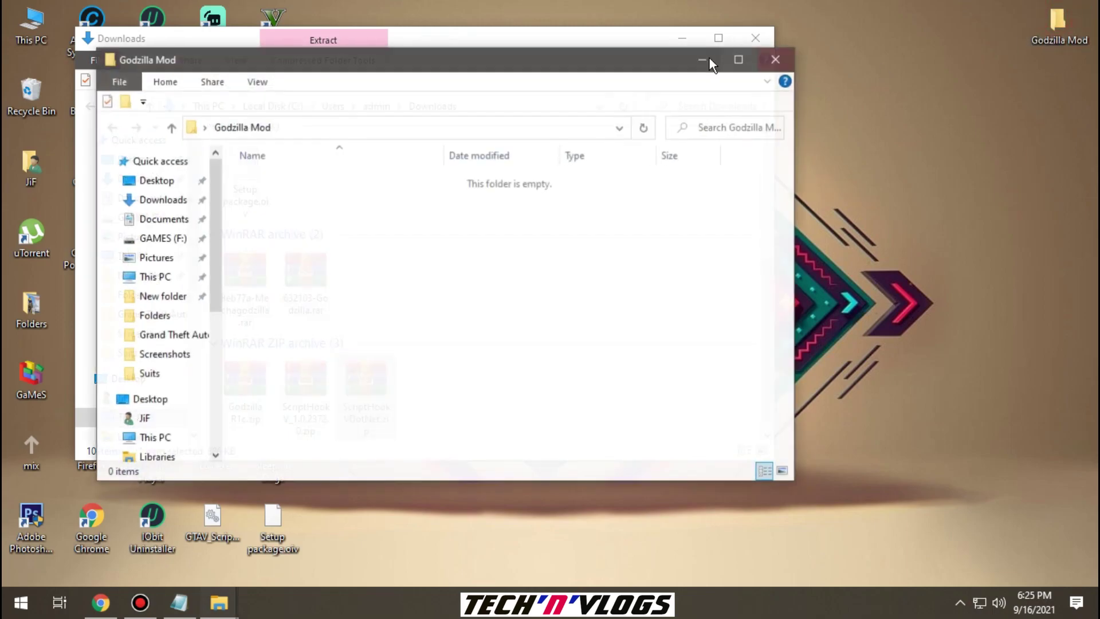
pyautogui.moveTo(381, 67); pyautogui.dragTo(977, 60)
pyautogui.moveTo(590, 38); pyautogui.dragTo(525, 71)
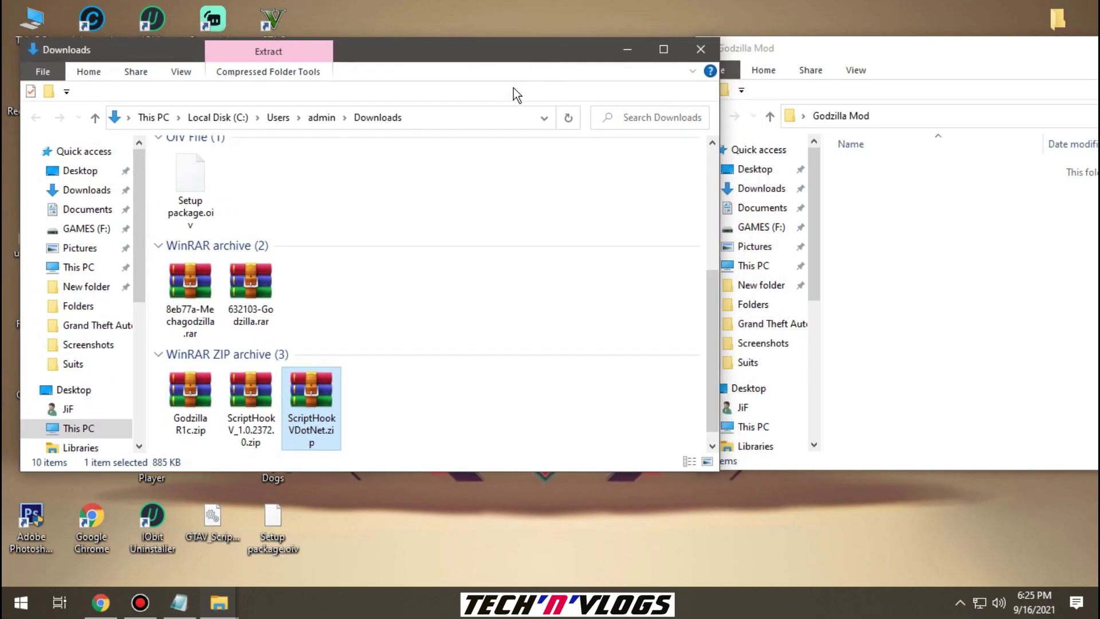
# - Create a folder named ScriptHookV inside Godzilla Mod, reusing the name copied from the ScriptHookV_1.0.2372.0.zip file
pyautogui.click(236, 395)
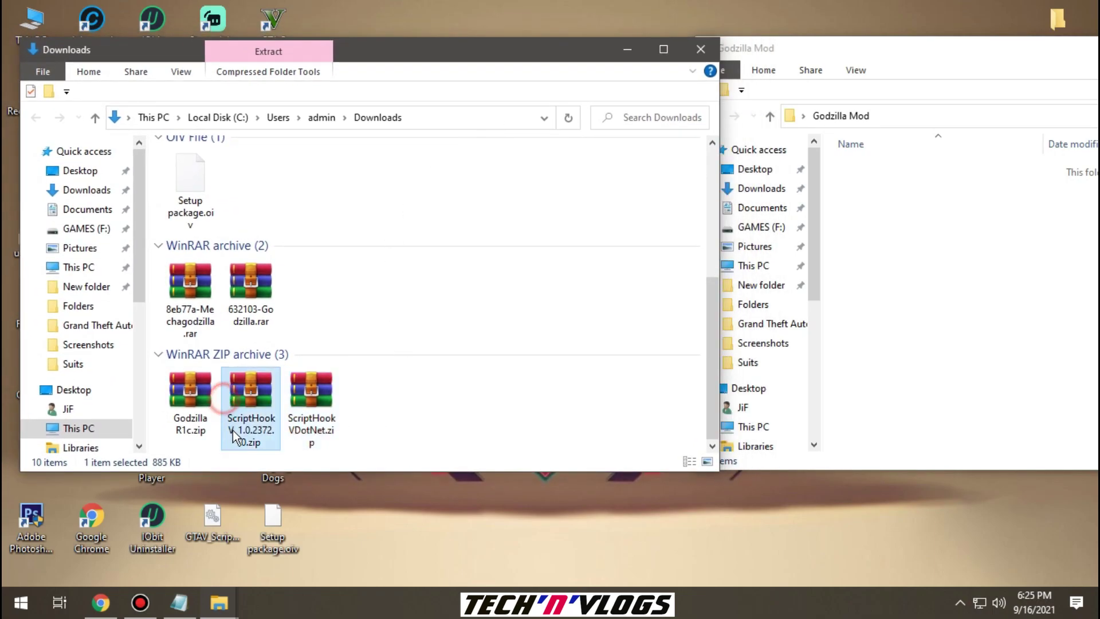
pyautogui.rightClick(237, 395)
pyautogui.click(263, 549)
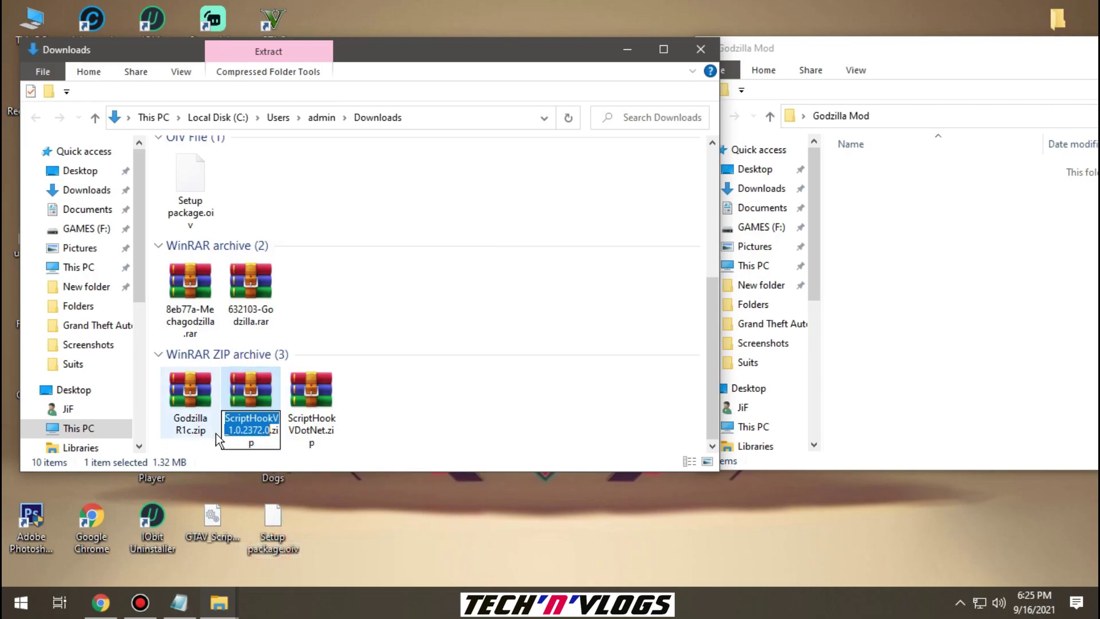
pyautogui.moveTo(227, 418); pyautogui.dragTo(280, 418)
pyautogui.hotkey('ctrl', 'c')
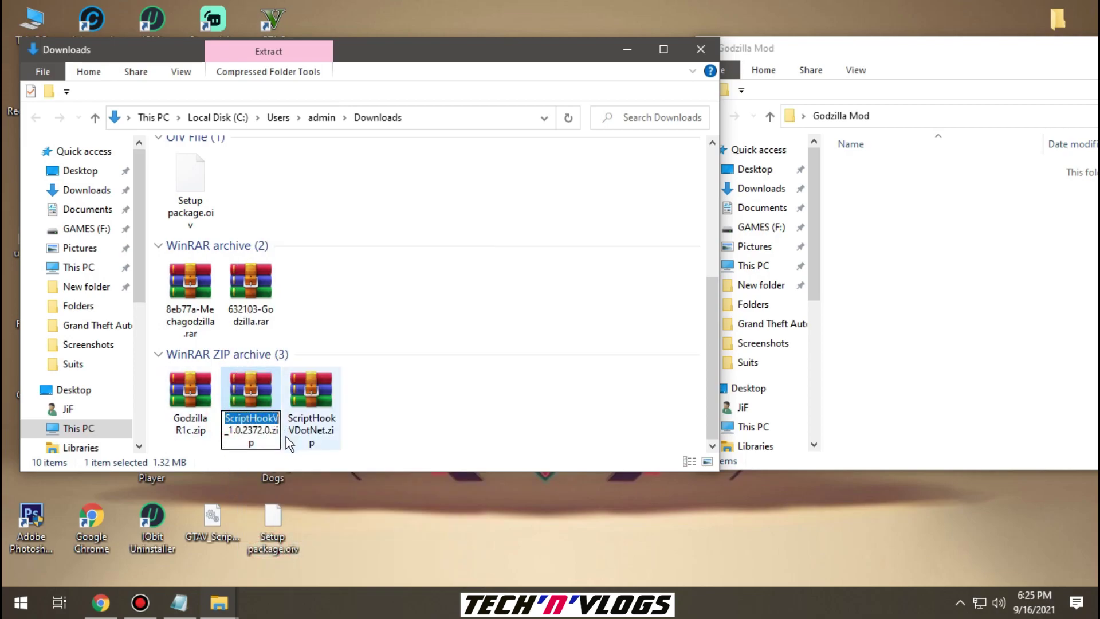
pyautogui.rightClick(872, 205)
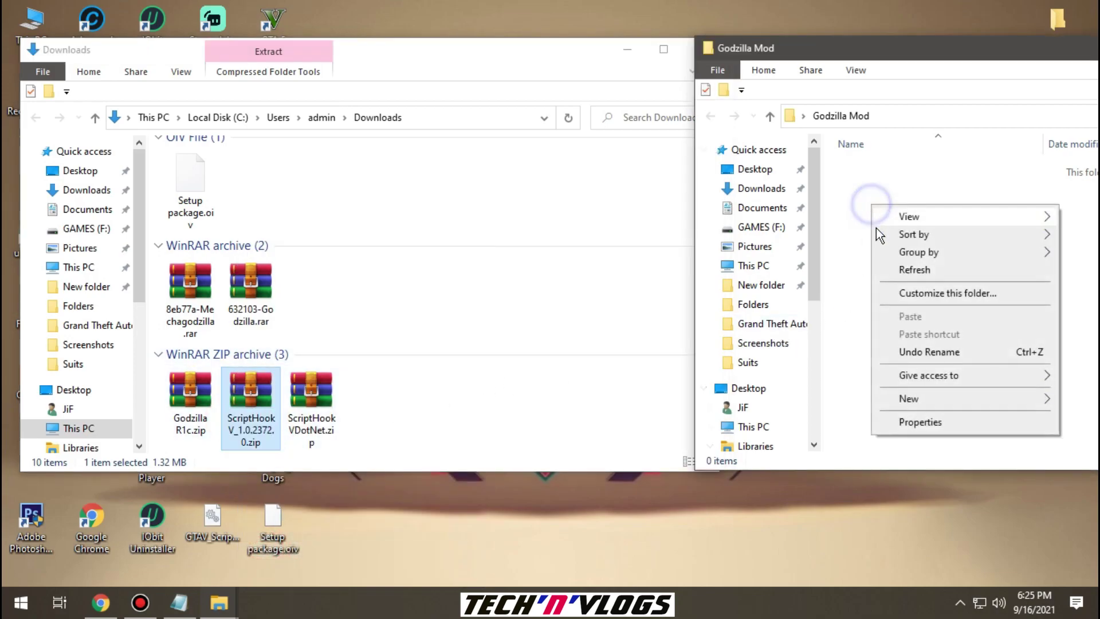
pyautogui.moveTo(903, 400)
pyautogui.click(828, 400)
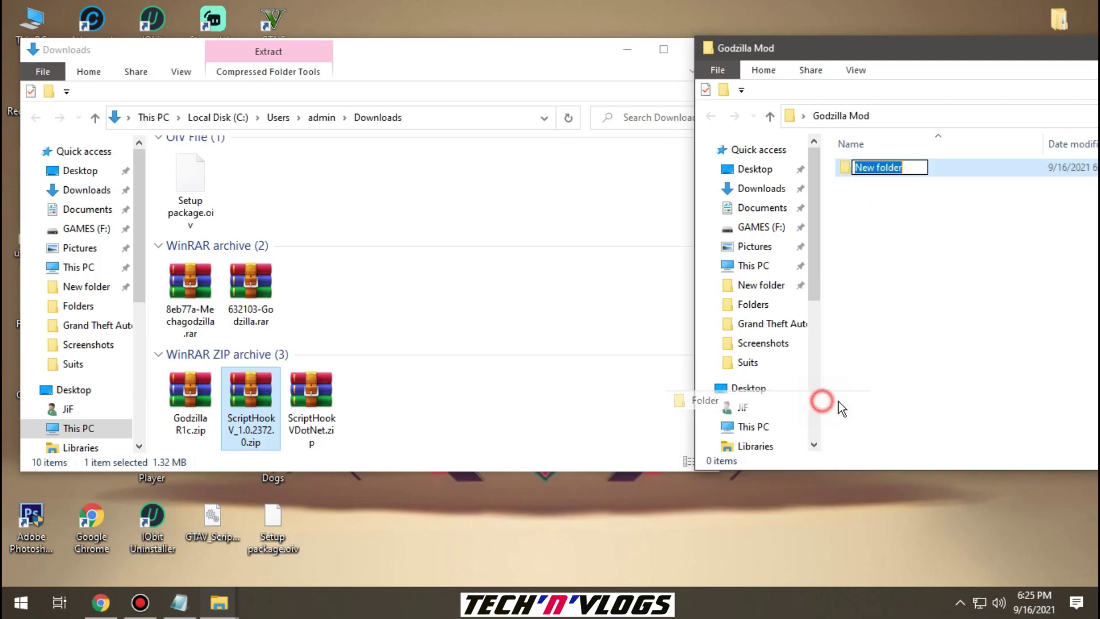
pyautogui.hotkey('ctrl', 'v')
pyautogui.click(903, 268)
# - Extract ScriptHookV.dll and dinput8.dll from the bin folder of ScriptHookV_1.0.2372.0.zip into the ScriptHookV folder, then return to Godzilla Mod
pyautogui.doubleClick(852, 168)
pyautogui.doubleClick(247, 395)
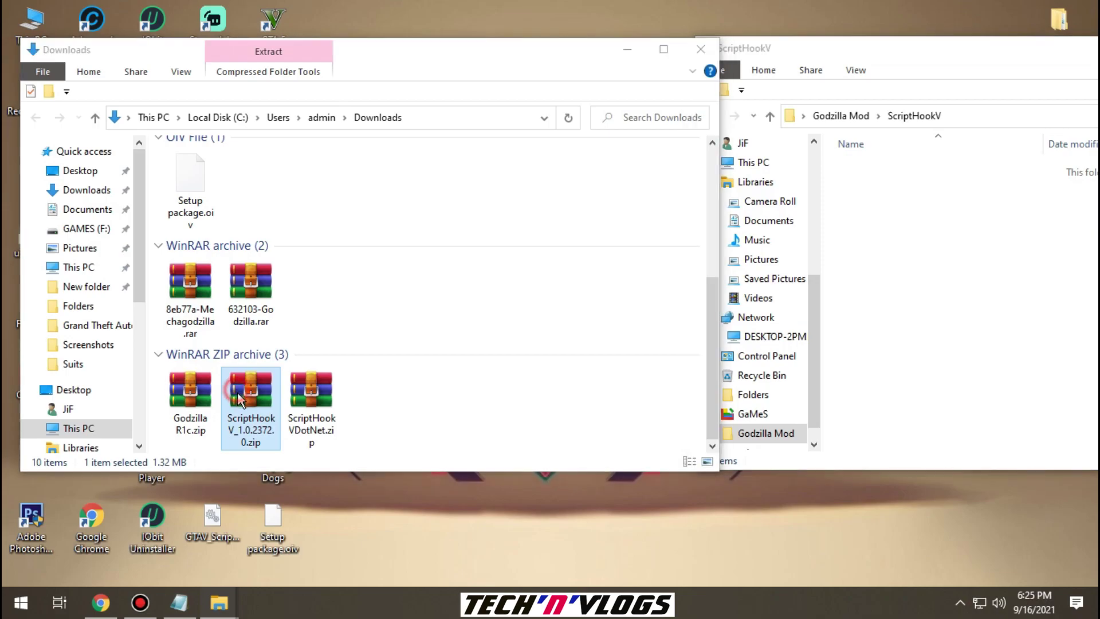
pyautogui.doubleClick(167, 235)
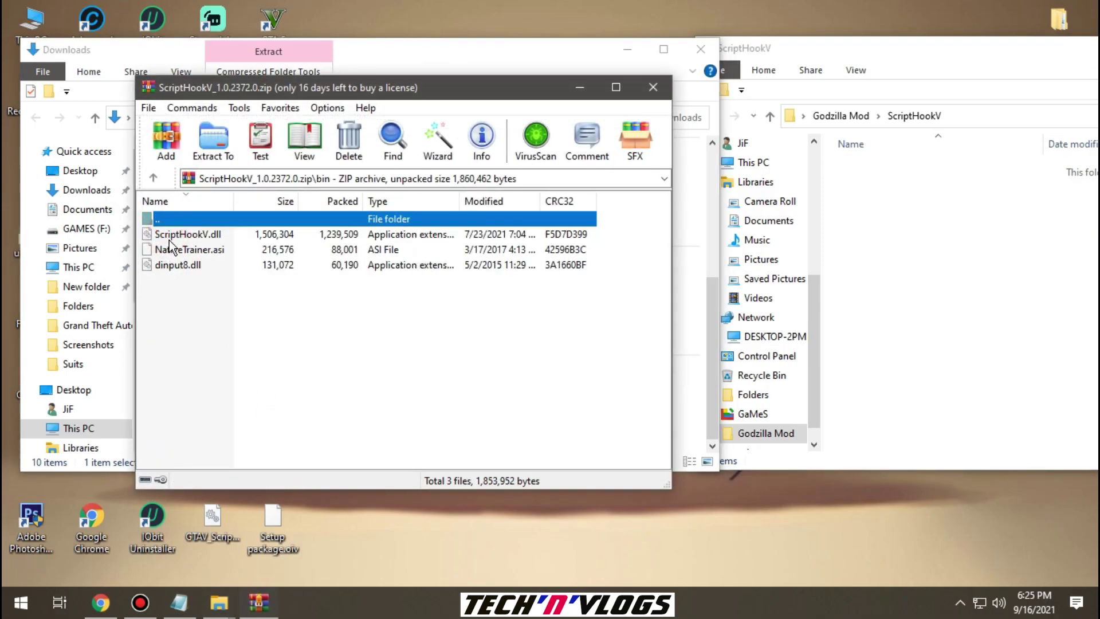
pyautogui.click(178, 234)
pyautogui.keyDown('ctrl'); pyautogui.click(174, 266); pyautogui.keyUp('ctrl')
pyautogui.moveTo(178, 267); pyautogui.dragTo(953, 281)
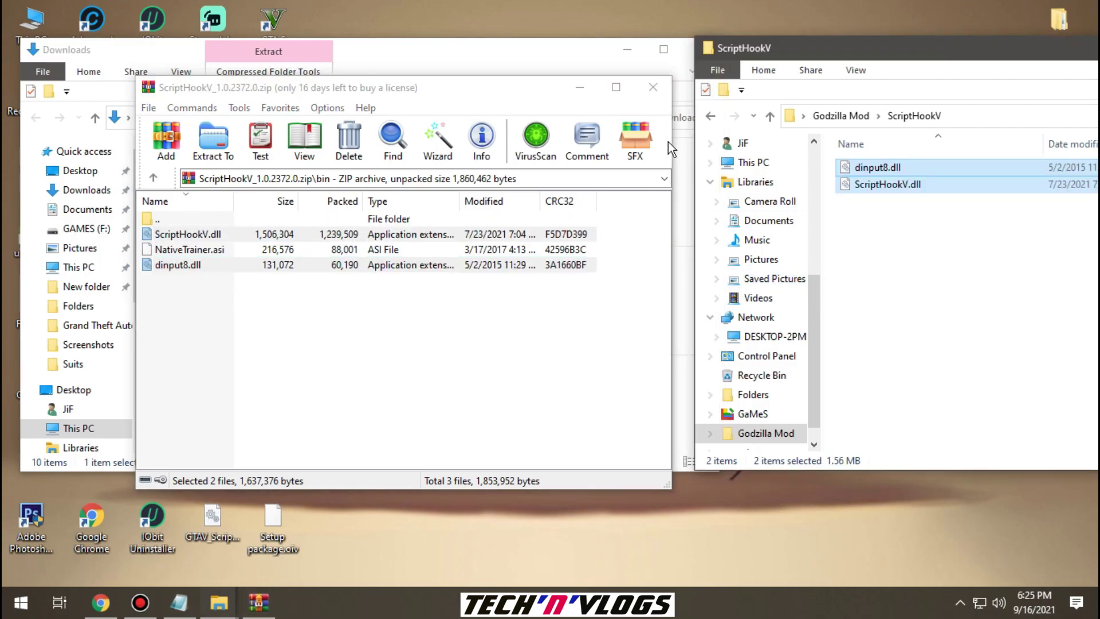
pyautogui.click(653, 87)
pyautogui.click(710, 116)
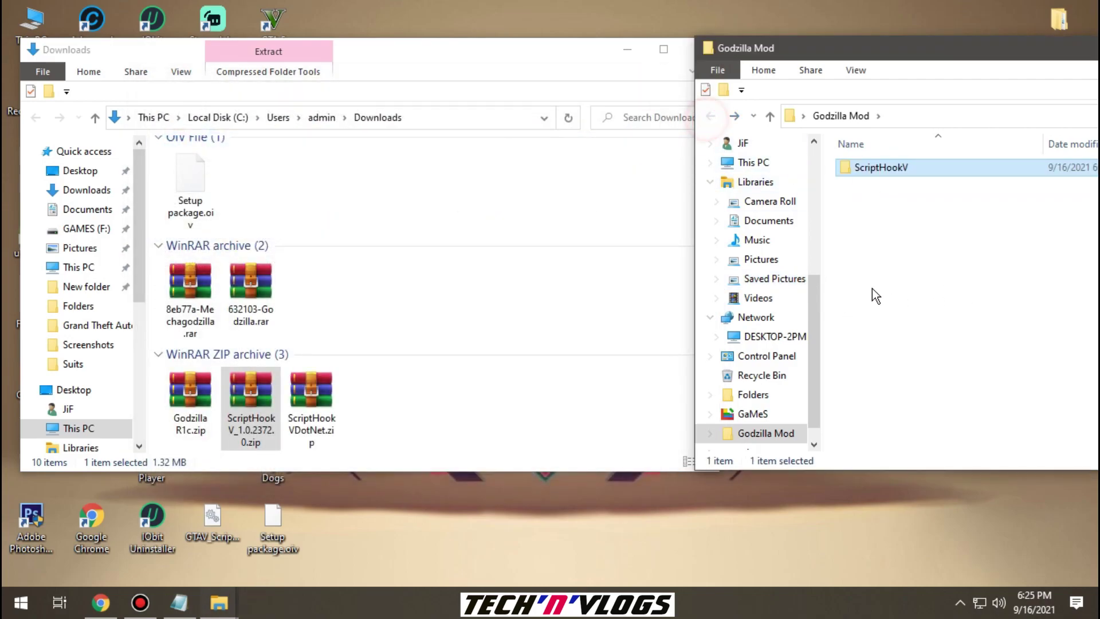
# - Create a folder named ScriptHookVDotNet inside Godzilla Mod, reusing the name copied from the ScriptHookVDotNet.zip file
pyautogui.rightClick(314, 394)
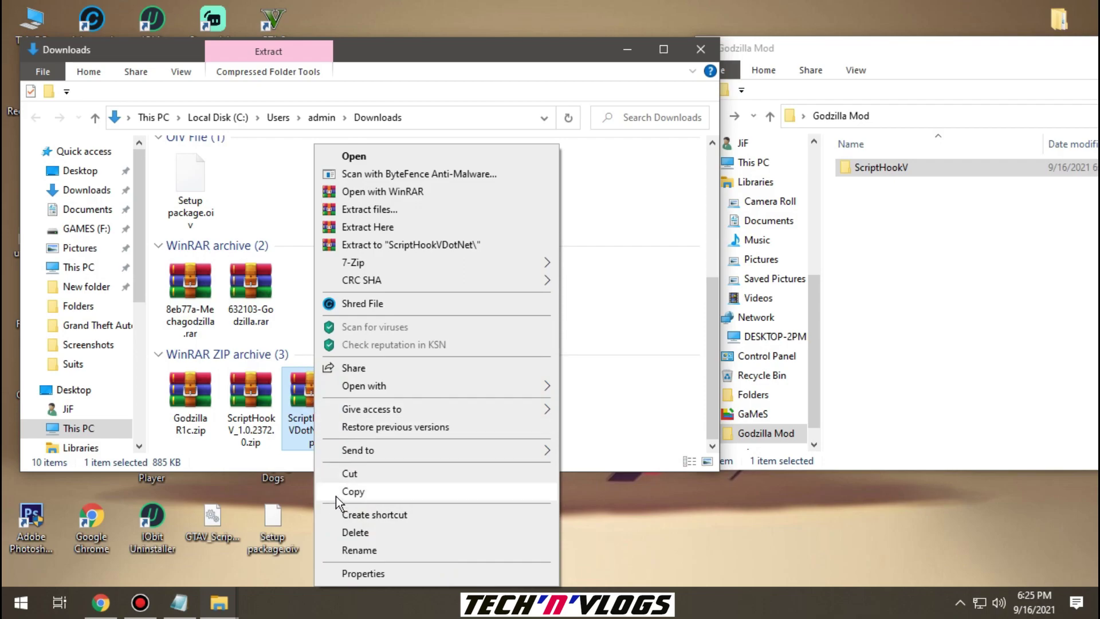
pyautogui.click(359, 550)
pyautogui.rightClick(313, 421)
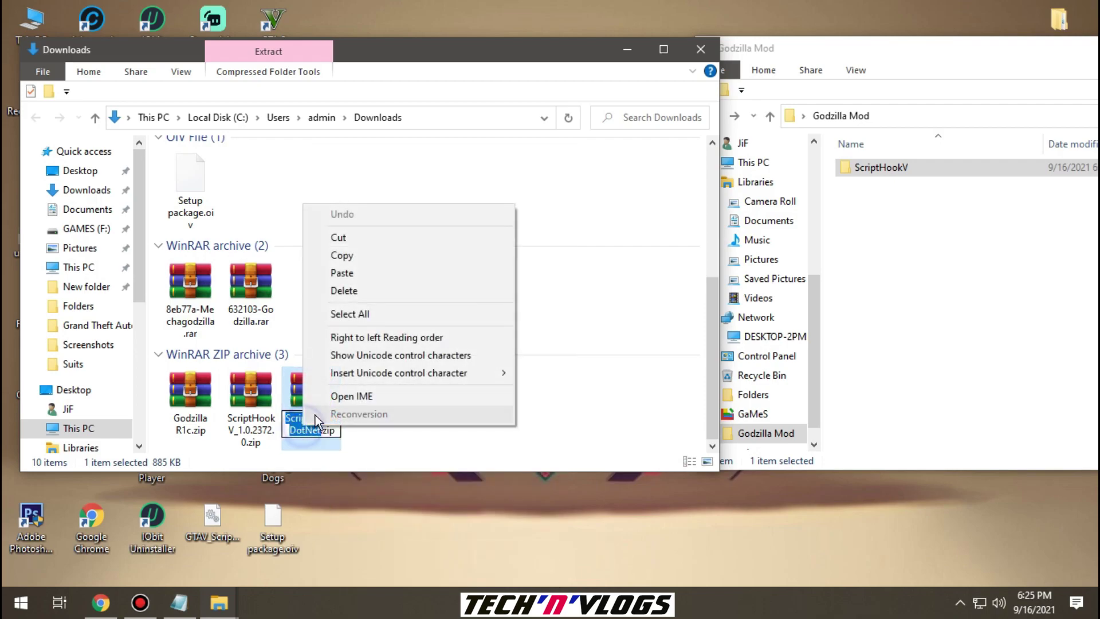
pyautogui.click(323, 254)
pyautogui.rightClick(883, 225)
pyautogui.moveTo(902, 417)
pyautogui.click(833, 418)
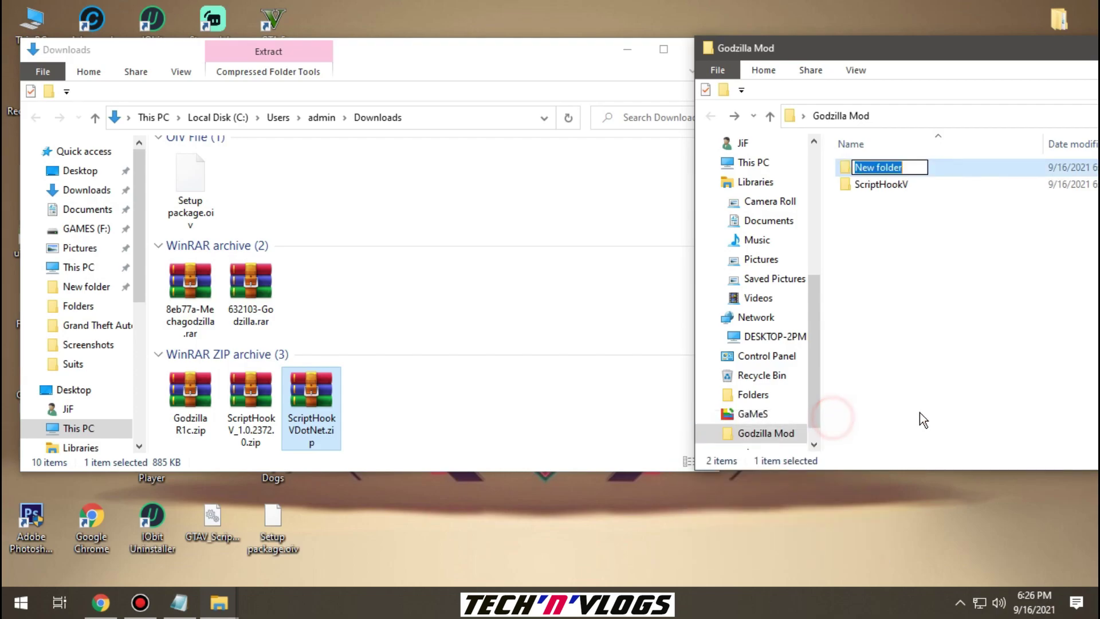
pyautogui.hotkey('ctrl', 'v')
pyautogui.click(908, 356)
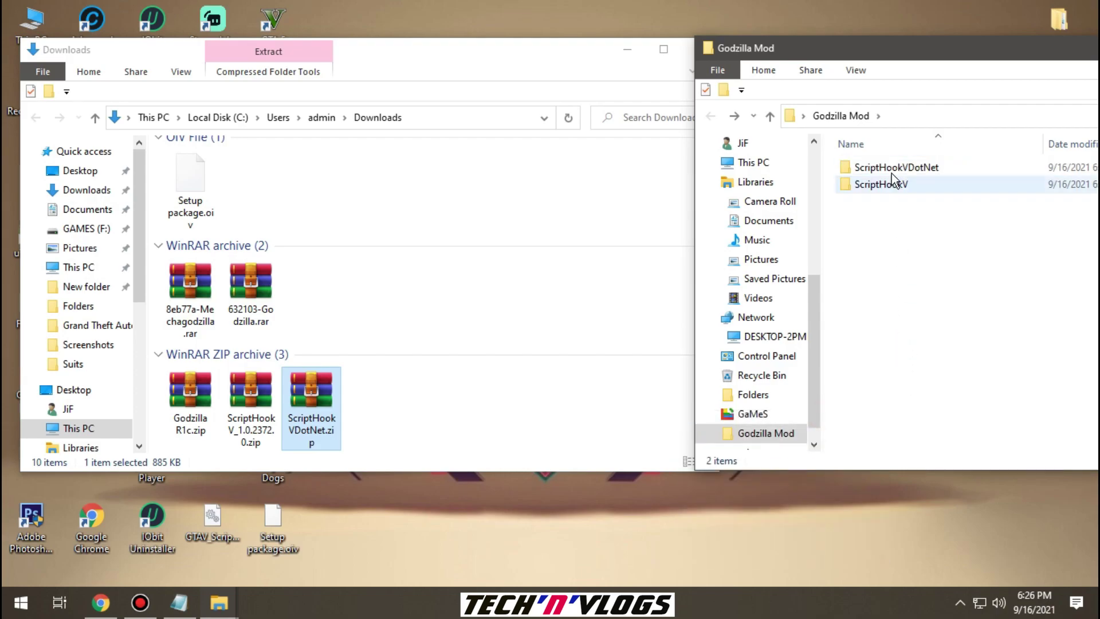
# - Extract the six ScriptHookVDotNet files, without README.txt and LICENSE.txt, from ScriptHookVDotNet.zip into the ScriptHookVDotNet folder, and return to Godzilla Mod
pyautogui.doubleClick(883, 167)
pyautogui.click(314, 396)
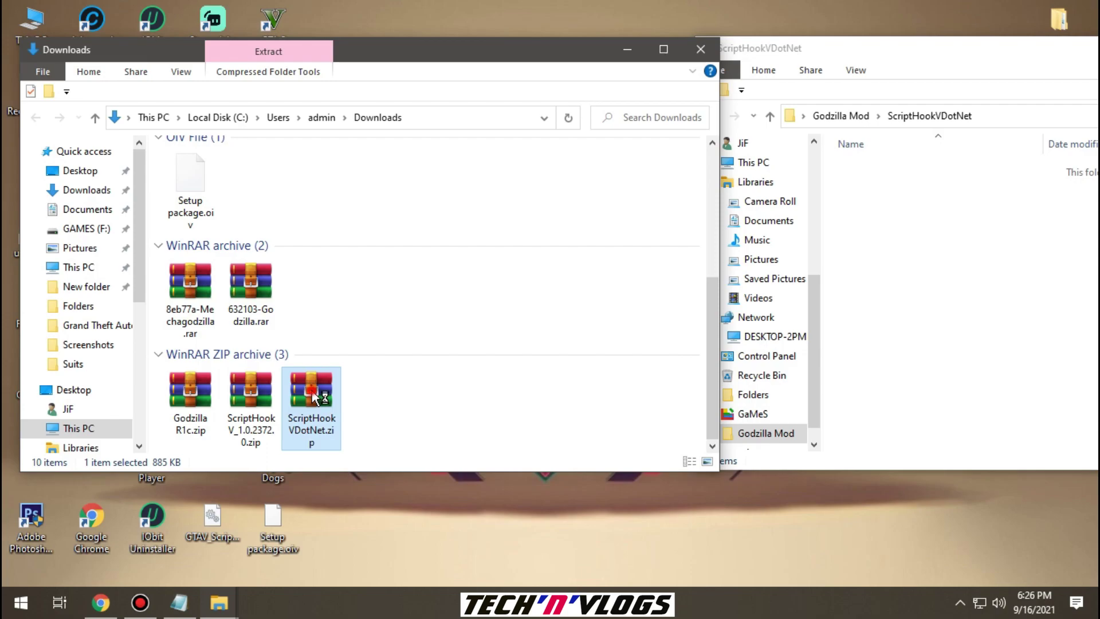
pyautogui.doubleClick(313, 395)
pyautogui.moveTo(186, 394); pyautogui.dragTo(206, 236)
pyautogui.keyDown('ctrl'); pyautogui.click(187, 327); pyautogui.keyUp('ctrl')
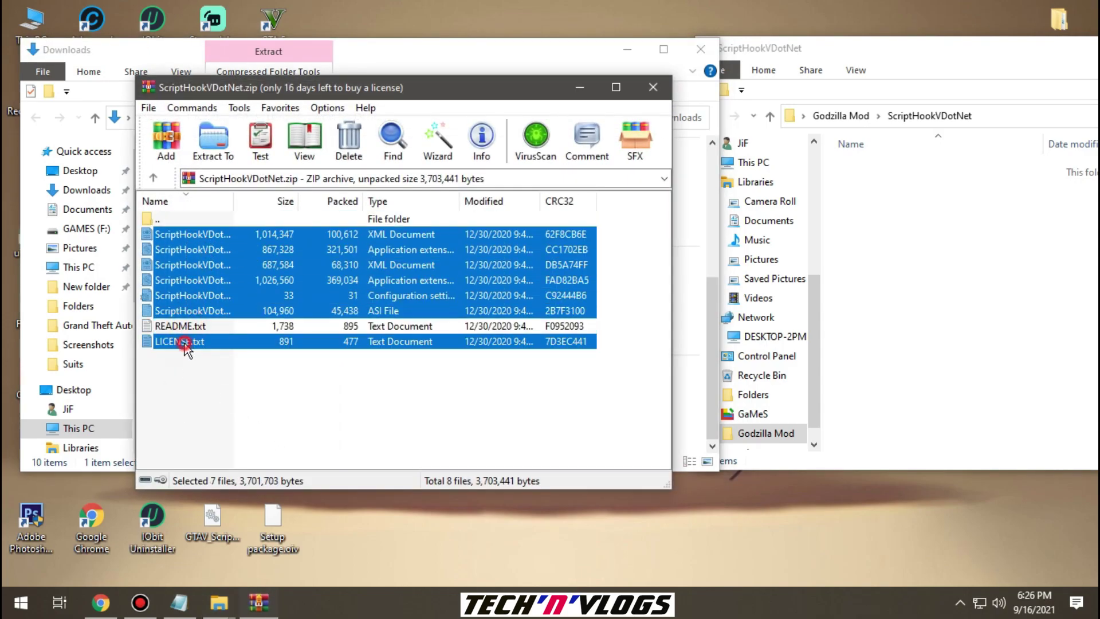
pyautogui.keyDown('ctrl'); pyautogui.click(183, 341); pyautogui.keyUp('ctrl')
pyautogui.moveTo(166, 287); pyautogui.dragTo(929, 275)
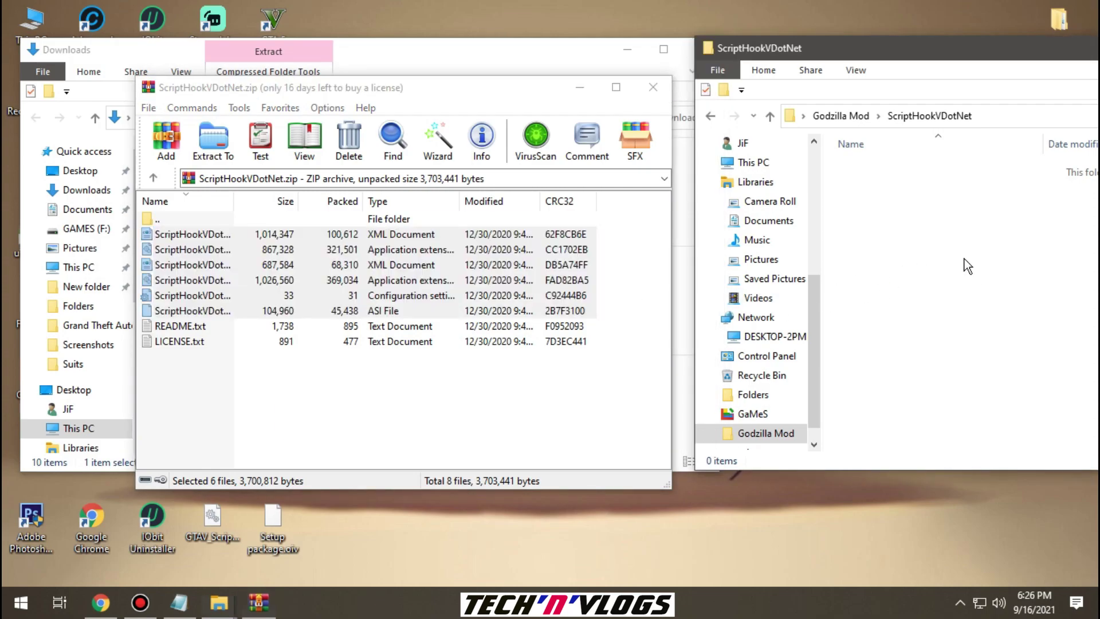
pyautogui.click(654, 87)
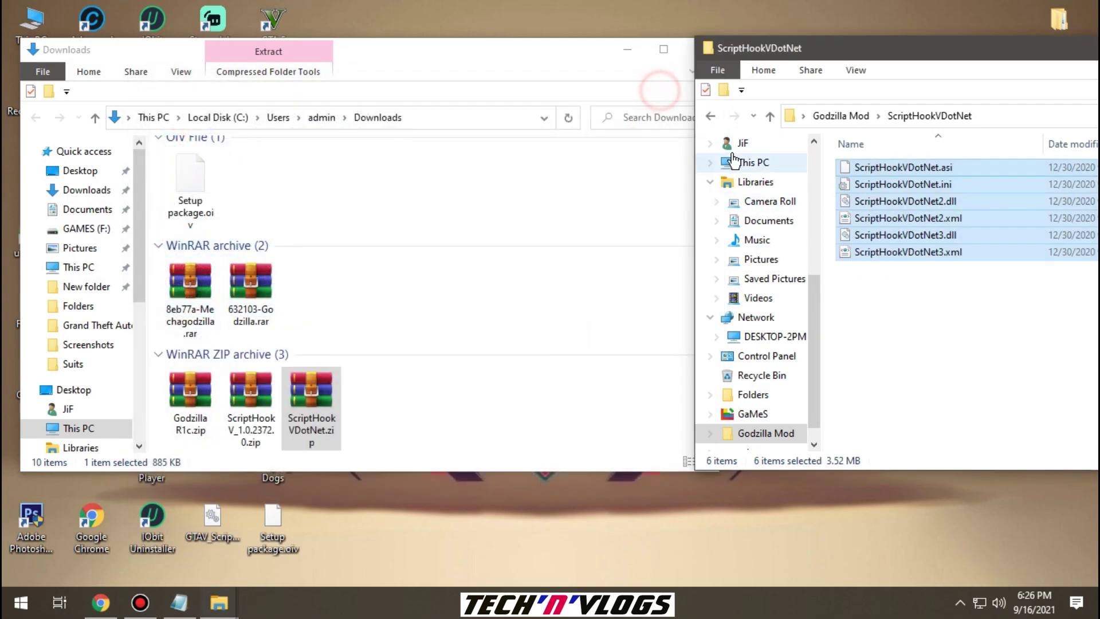
pyautogui.click(711, 116)
# - Create a subfolder named Godzilla Mod inside the main Godzilla Mod folder
pyautogui.rightClick(867, 241)
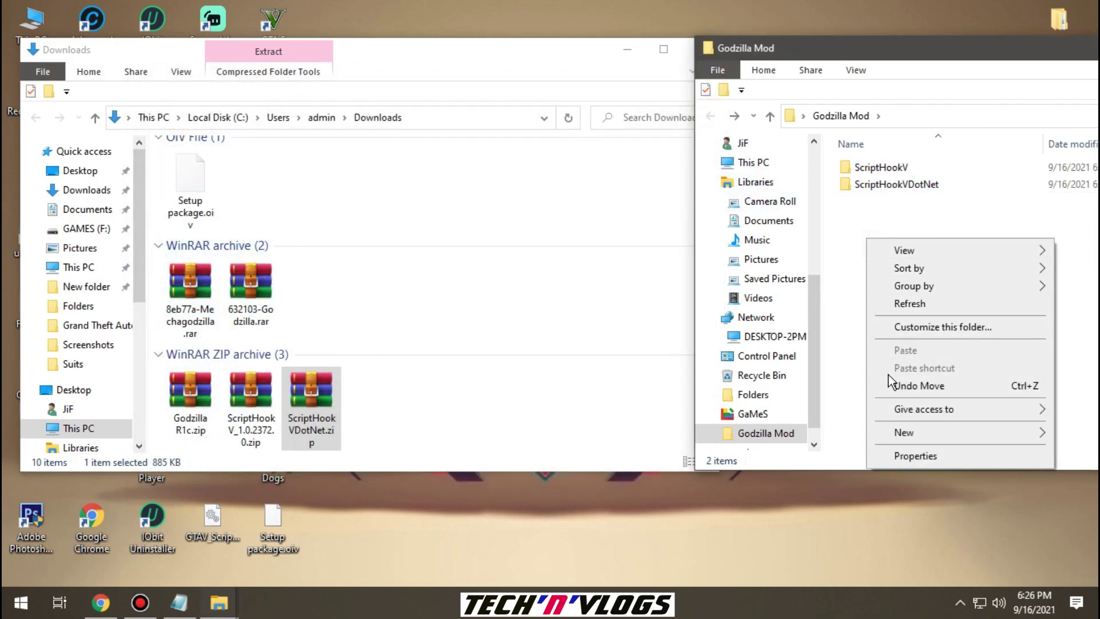
pyautogui.moveTo(891, 431)
pyautogui.click(775, 436)
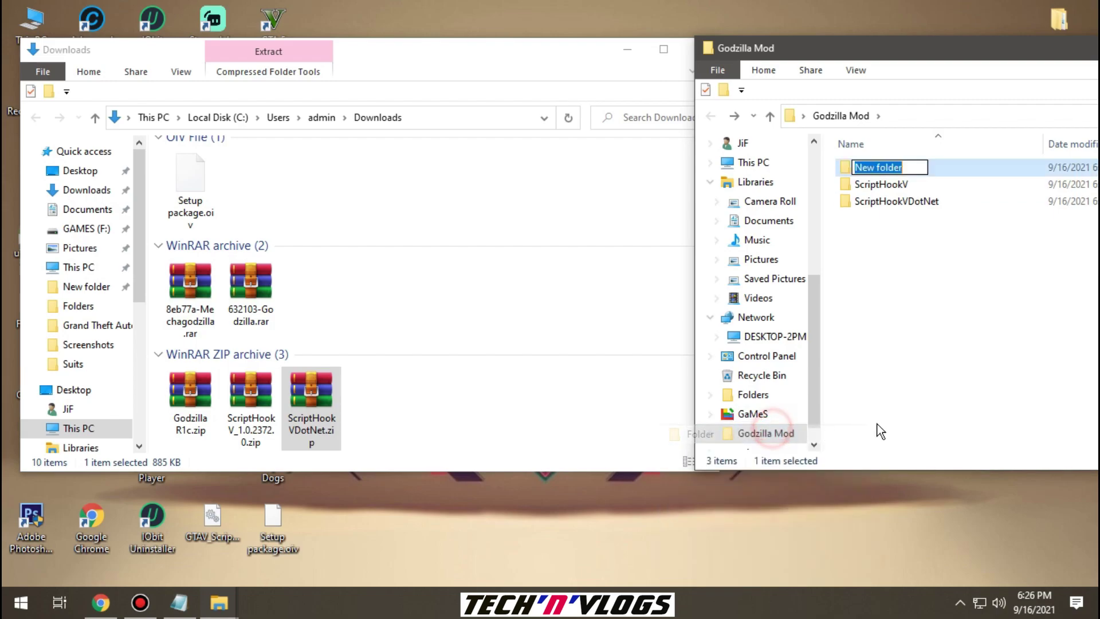
pyautogui.write('Godzilla Mod')
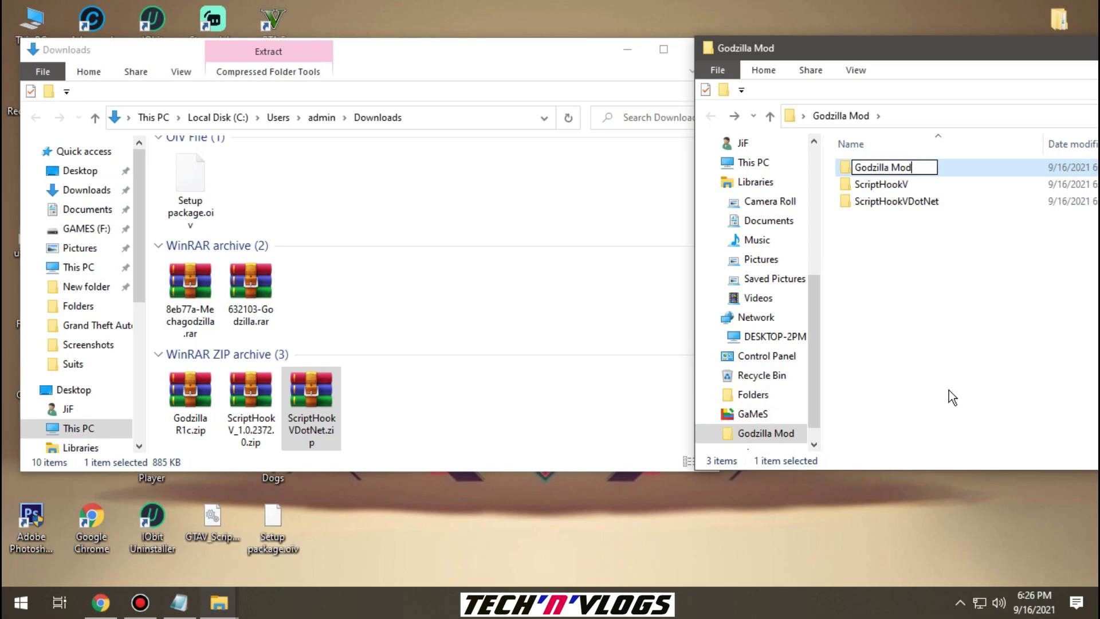
pyautogui.click(949, 390)
# - Extract the four OIV files from Godzilla R1c.zip into the inner Godzilla Mod folder, and return to the parent folder
pyautogui.doubleClick(880, 164)
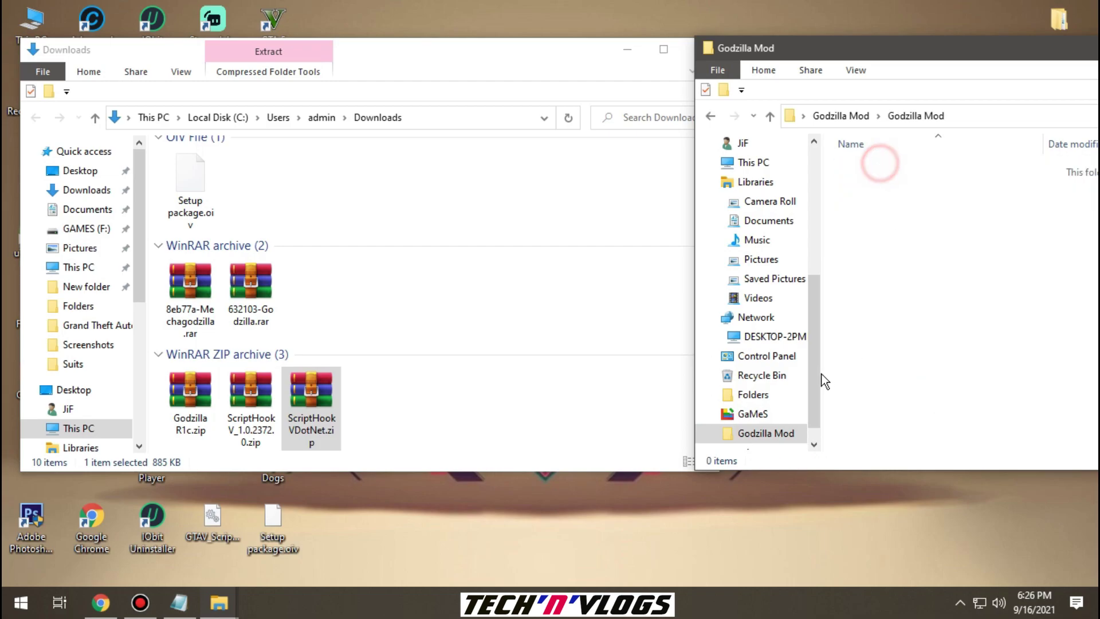
pyautogui.doubleClick(194, 401)
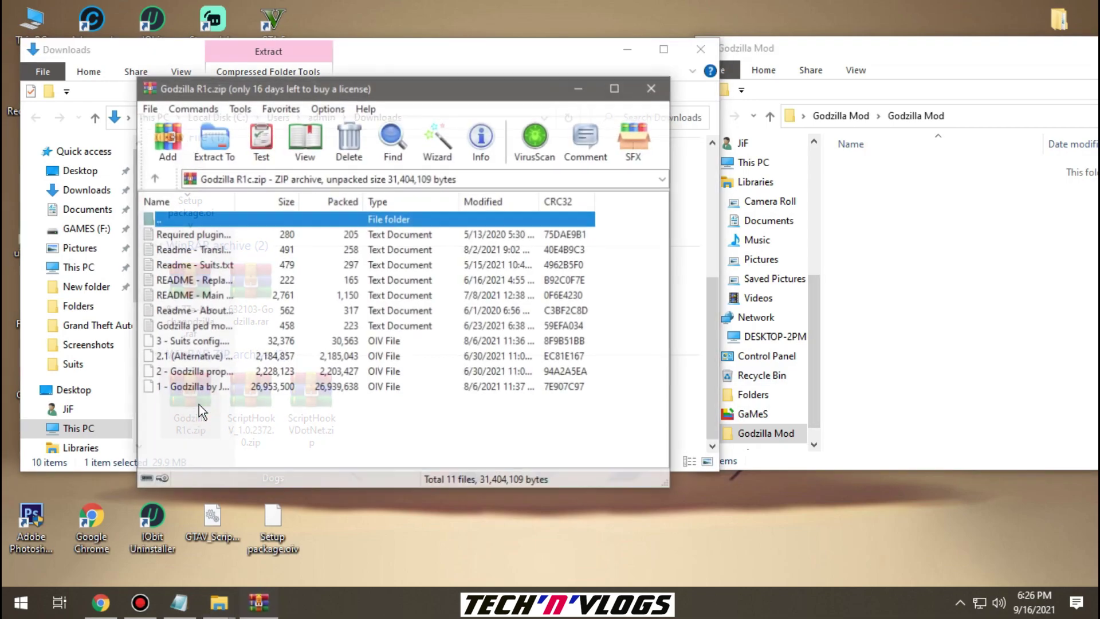
pyautogui.moveTo(177, 432); pyautogui.dragTo(937, 259)
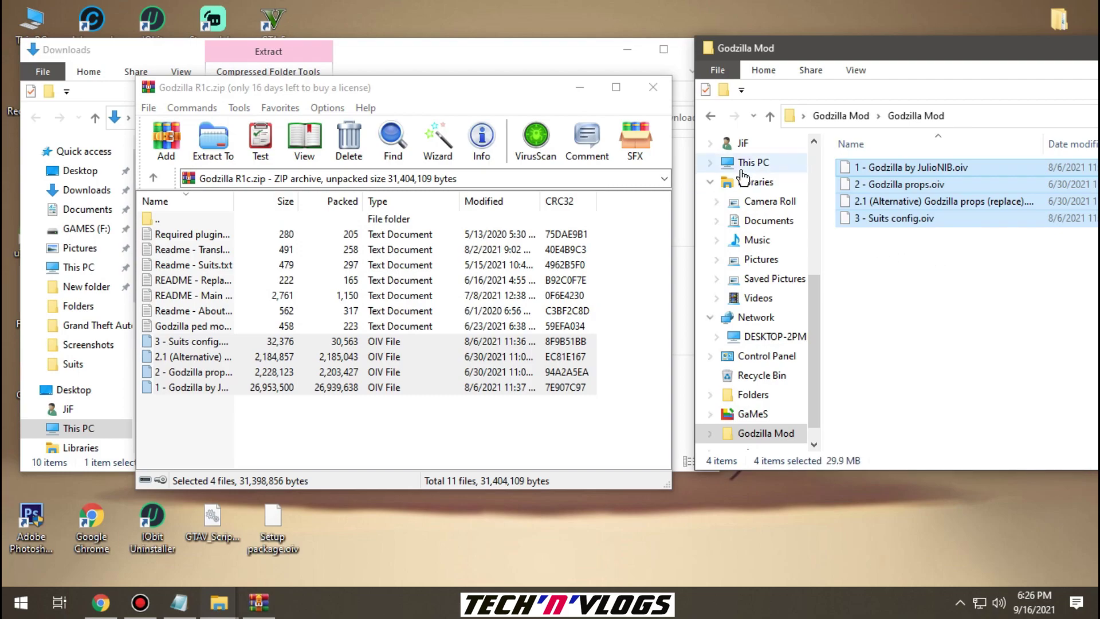
pyautogui.click(718, 120)
pyautogui.click(653, 88)
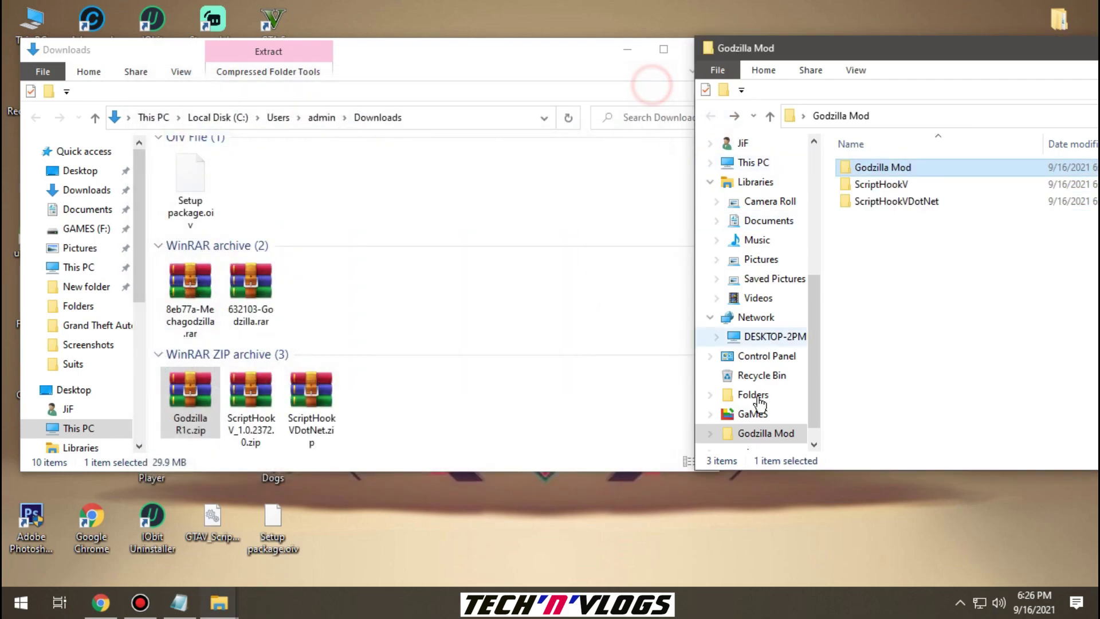
# - Move Setup package.oiv from Downloads into the main Godzilla Mod folder
pyautogui.scroll(3, 291, 449)
pyautogui.scroll(-3, 298, 401)
pyautogui.scroll(5, 298, 401)
pyautogui.scroll(-3, 298, 401)
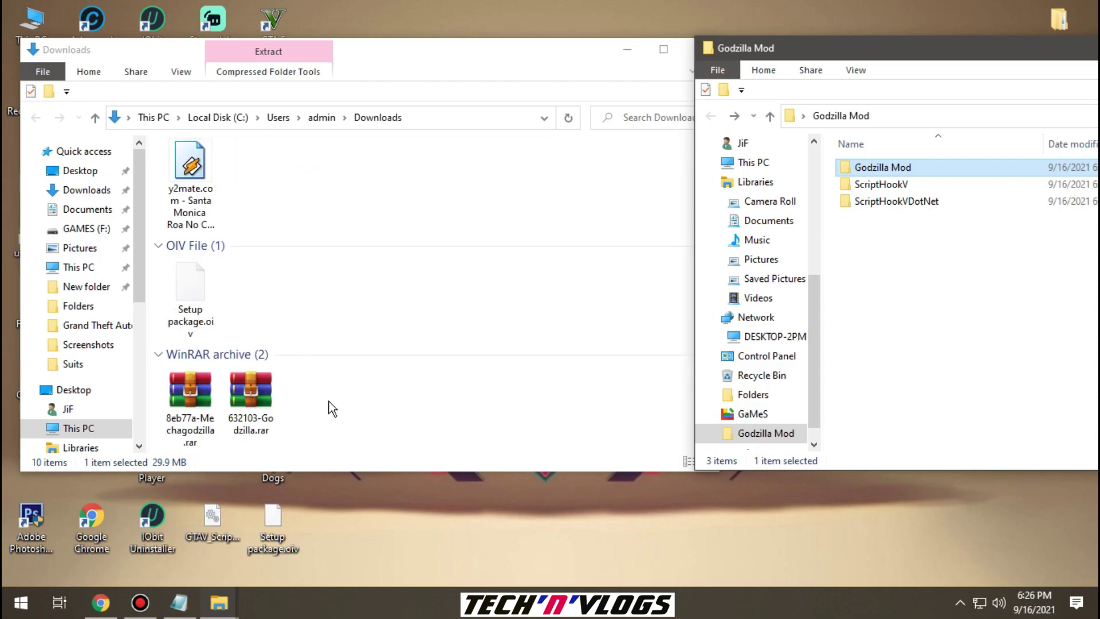
pyautogui.scroll(-2, 315, 404)
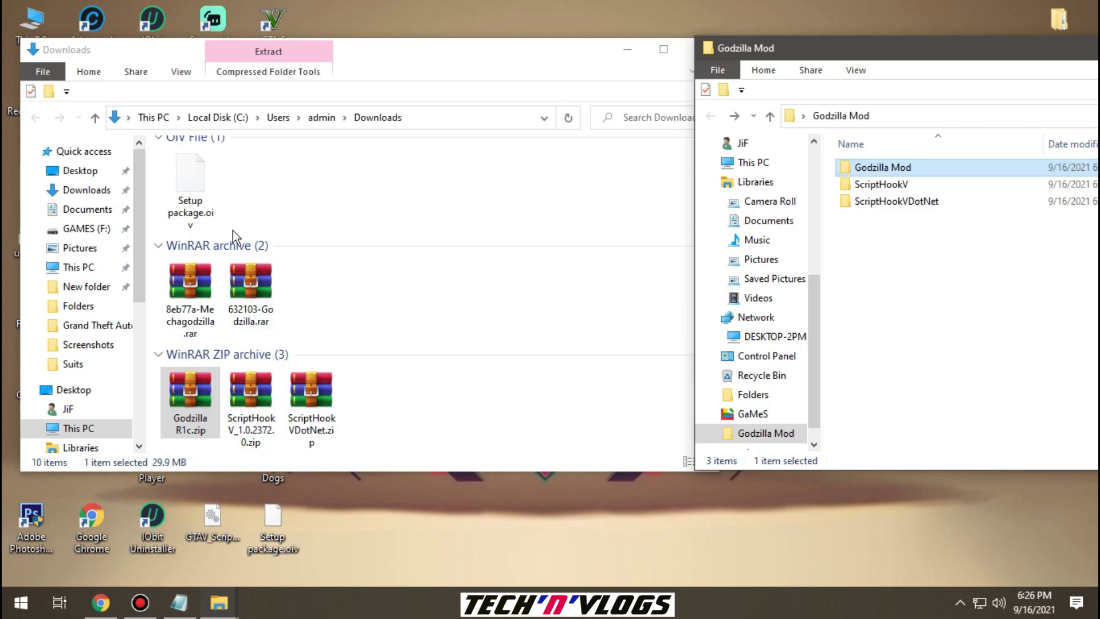
pyautogui.click(194, 208)
pyautogui.moveTo(195, 208); pyautogui.dragTo(925, 333)
pyautogui.click(916, 333)
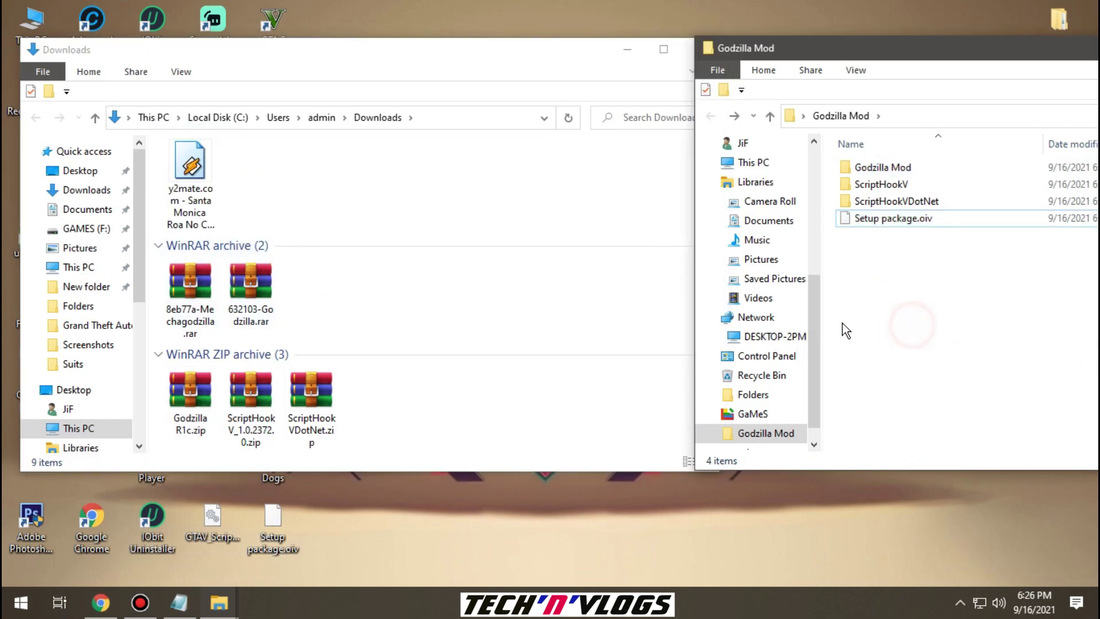
# - Create a folder named Godzilla Models inside the main Godzilla Mod folder
pyautogui.rightClick(879, 299)
pyautogui.moveTo(912, 496)
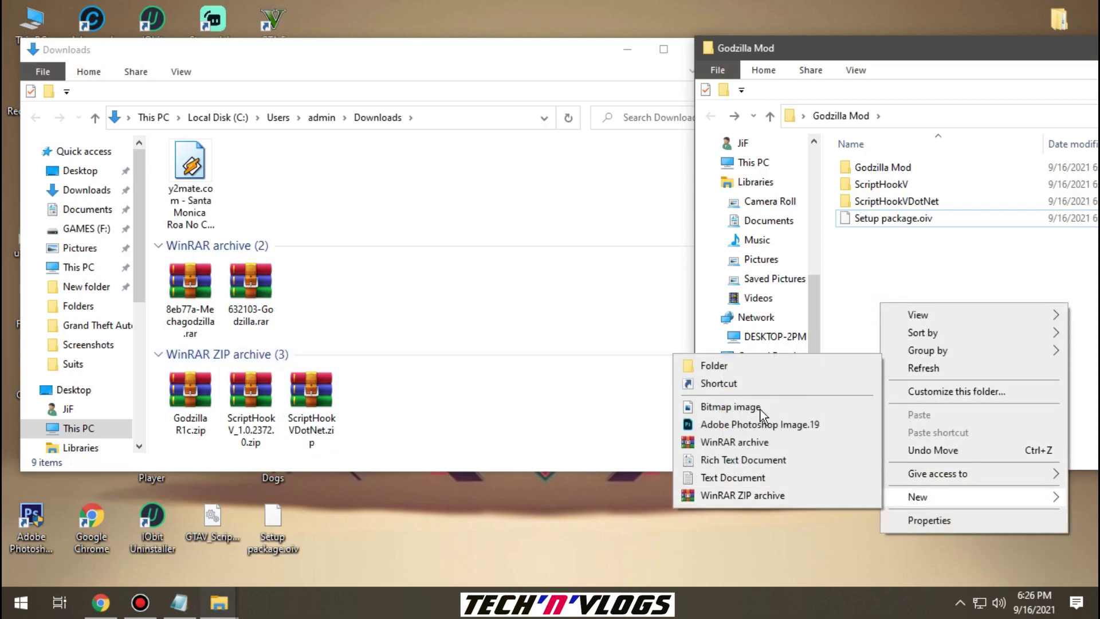
pyautogui.click(752, 365)
pyautogui.write('G')
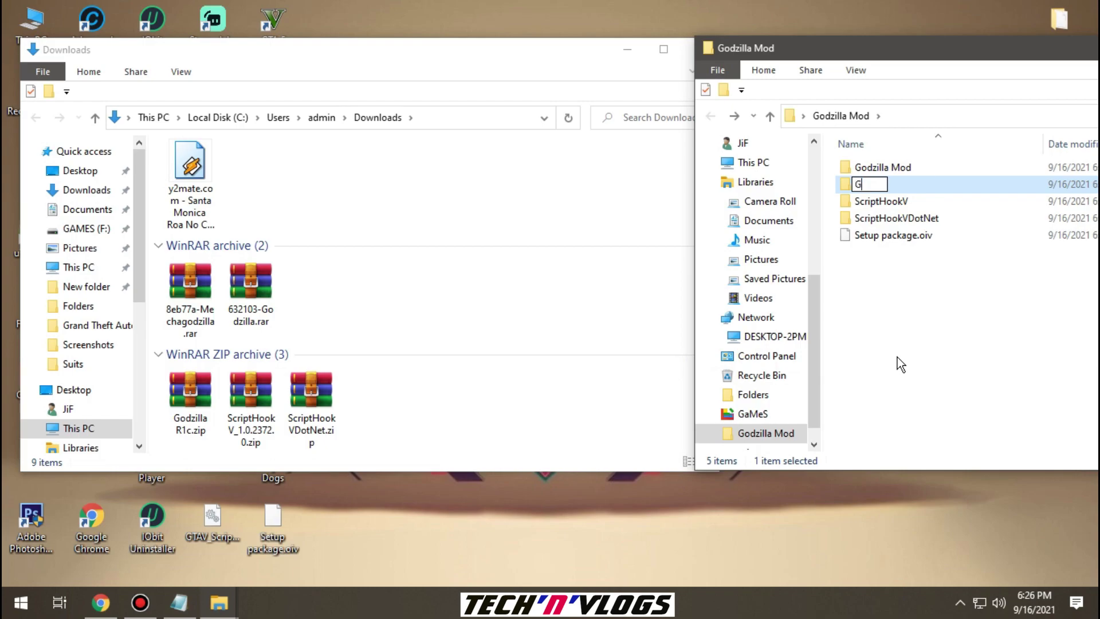
pyautogui.write('odzilla Models')
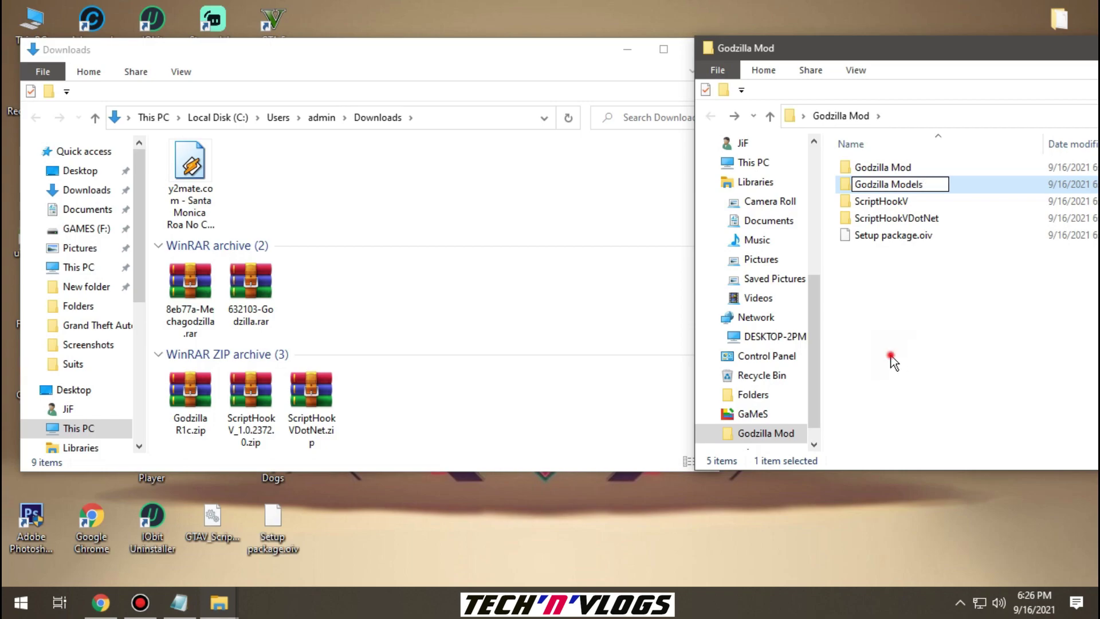
pyautogui.click(897, 356)
# - Extract the four Godzilla model files from 632103-Godzilla.rar into the Godzilla Models folder and close the archive
pyautogui.doubleClick(888, 184)
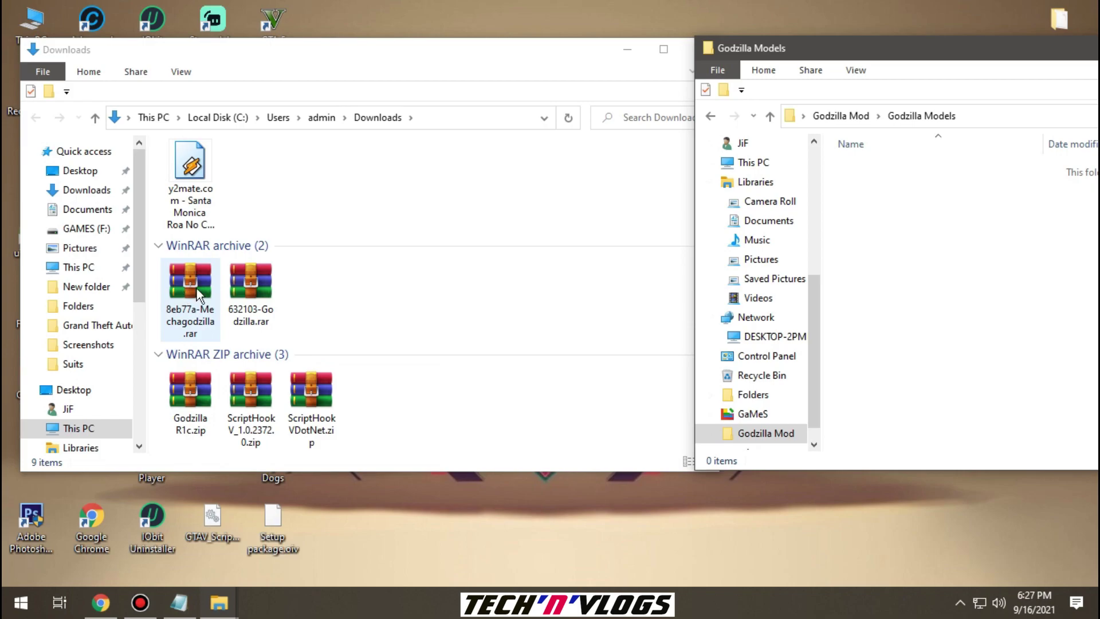
pyautogui.doubleClick(248, 284)
pyautogui.moveTo(163, 365); pyautogui.dragTo(191, 250)
pyautogui.moveTo(577, 260); pyautogui.dragTo(992, 262)
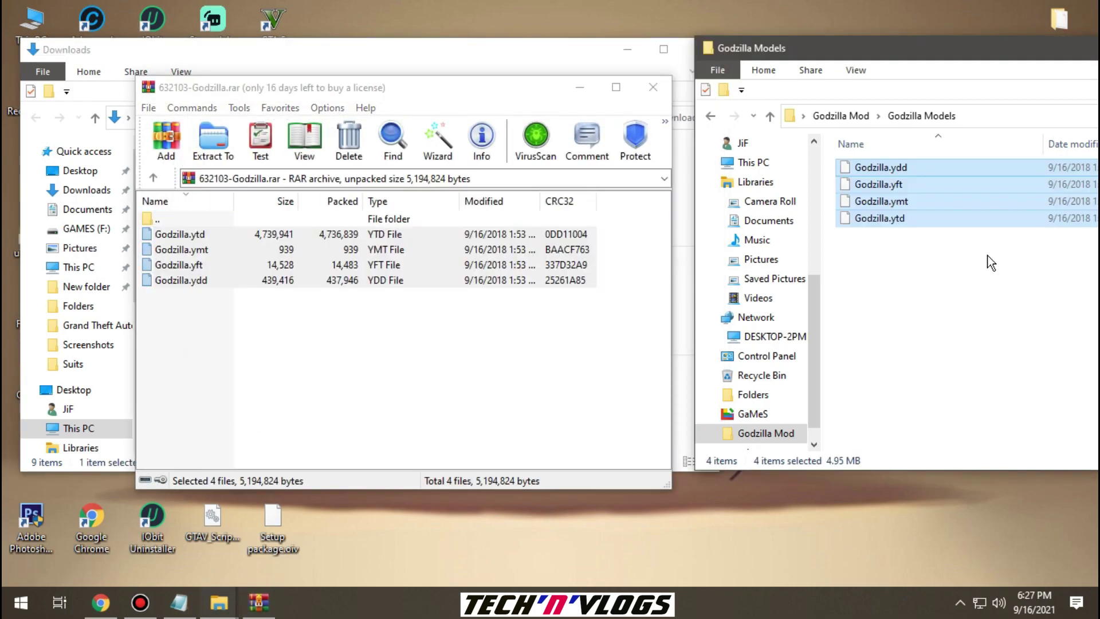
pyautogui.click(652, 88)
pyautogui.click(934, 306)
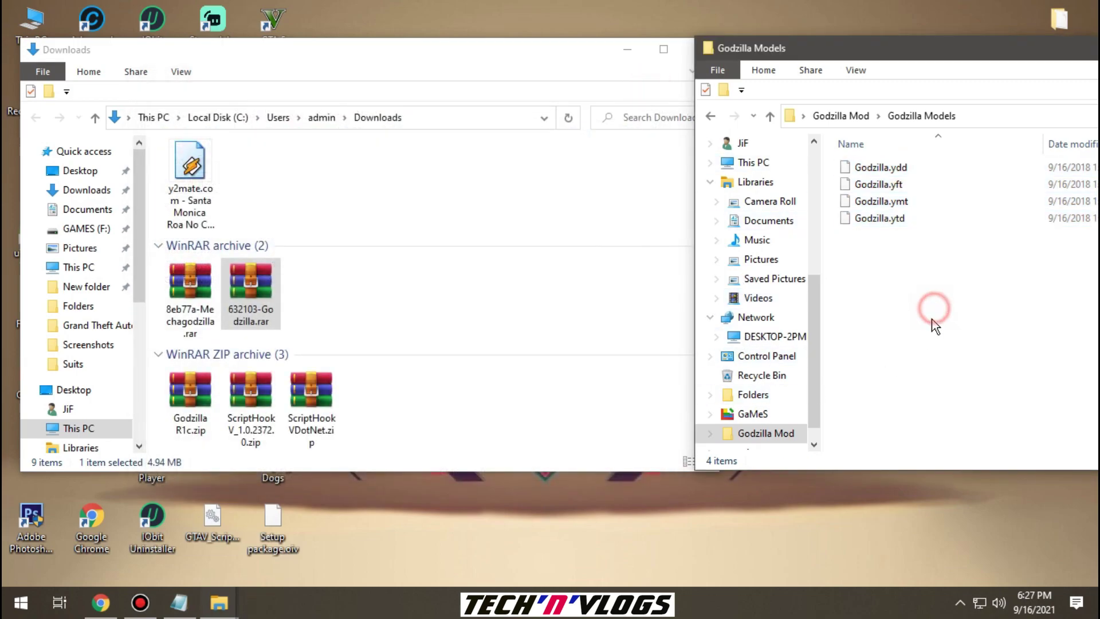
# - Extract all five files from 8eb77a-Mechagodzilla.rar into the Godzilla Models folder and close the archive
pyautogui.click(190, 322)
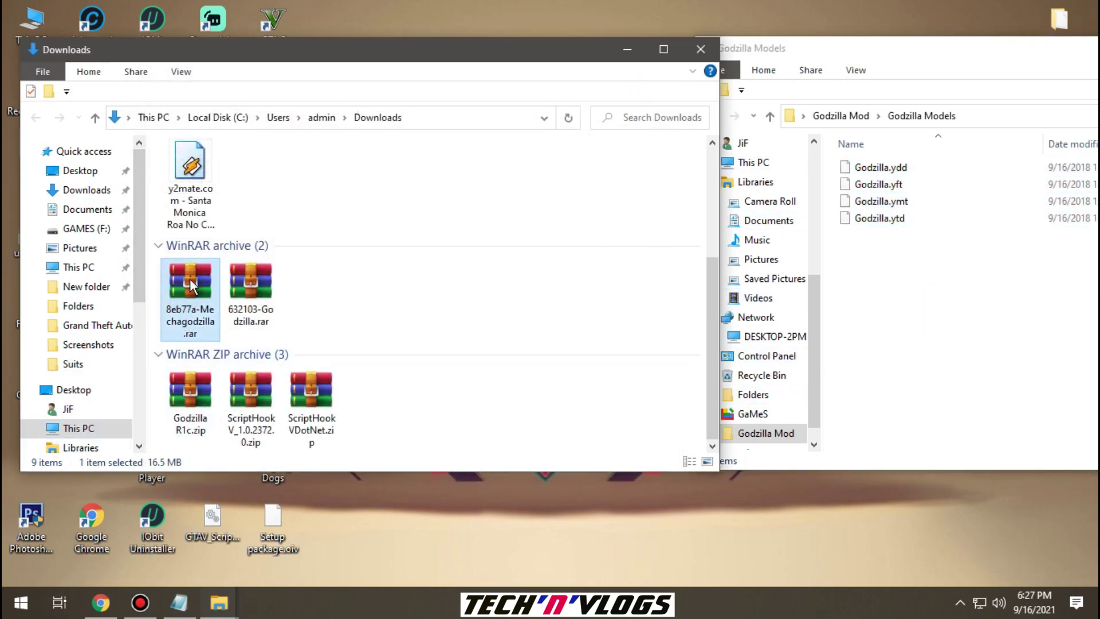
pyautogui.doubleClick(190, 327)
pyautogui.moveTo(177, 401); pyautogui.dragTo(233, 237)
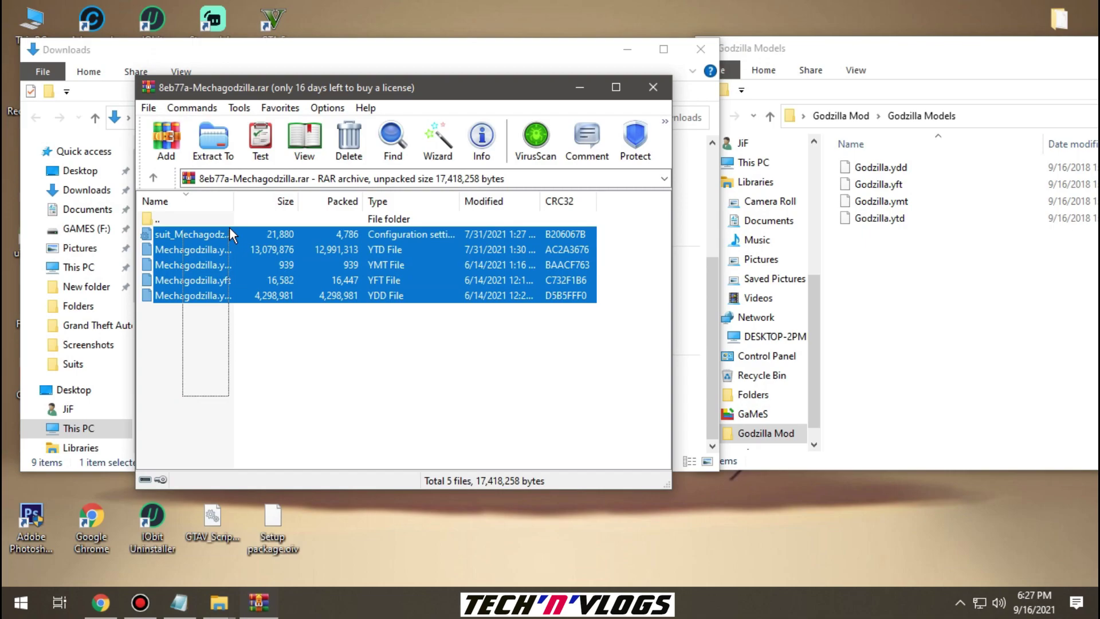
pyautogui.moveTo(943, 344); pyautogui.dragTo(909, 381)
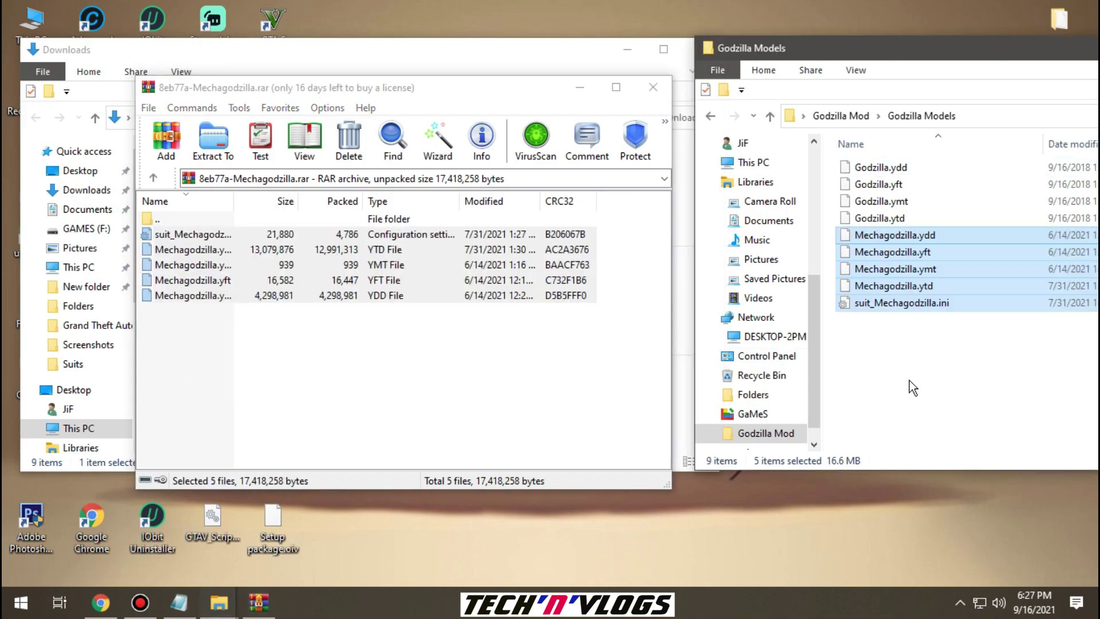
pyautogui.click(899, 407)
pyautogui.click(654, 93)
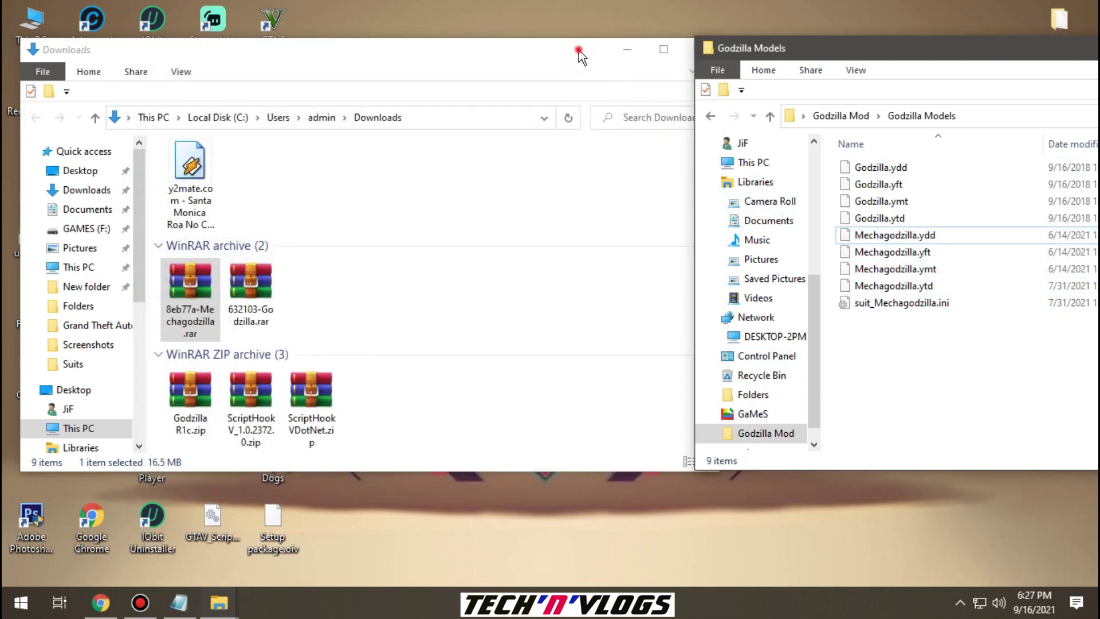
# - Close the Downloads window, return to the main Godzilla Mod folder and move its window aside
pyautogui.click(579, 50)
pyautogui.click(694, 49)
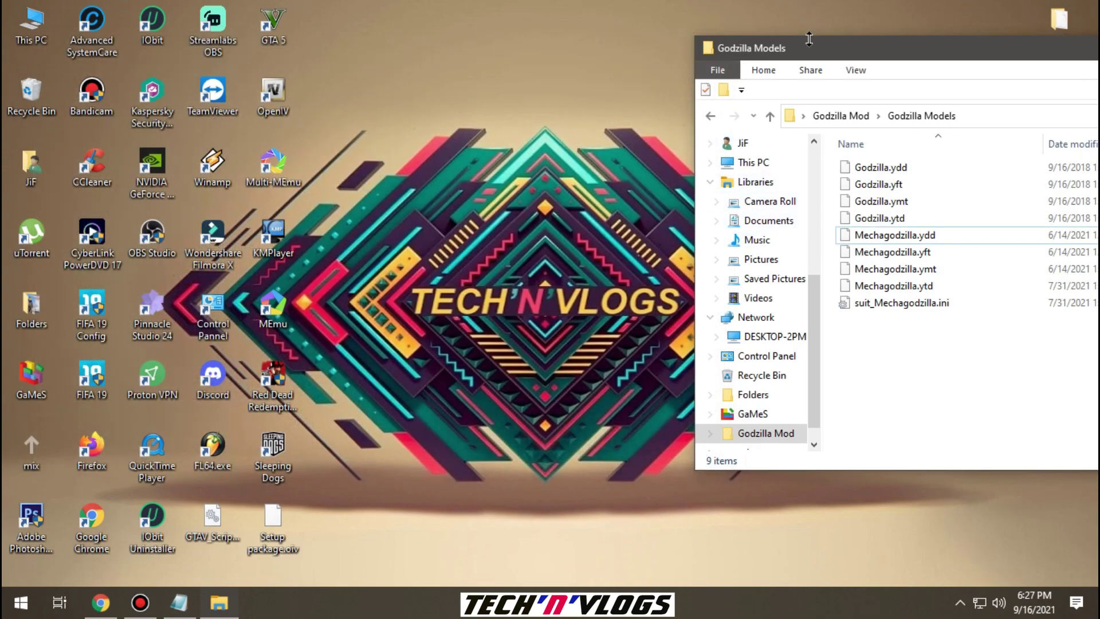
pyautogui.click(711, 115)
pyautogui.moveTo(844, 43); pyautogui.dragTo(956, 75)
# - Open the Grand Theft Auto V install folder from the GTA 5 desktop shortcut and widen its window beside Godzilla Mod
pyautogui.rightClick(293, 23)
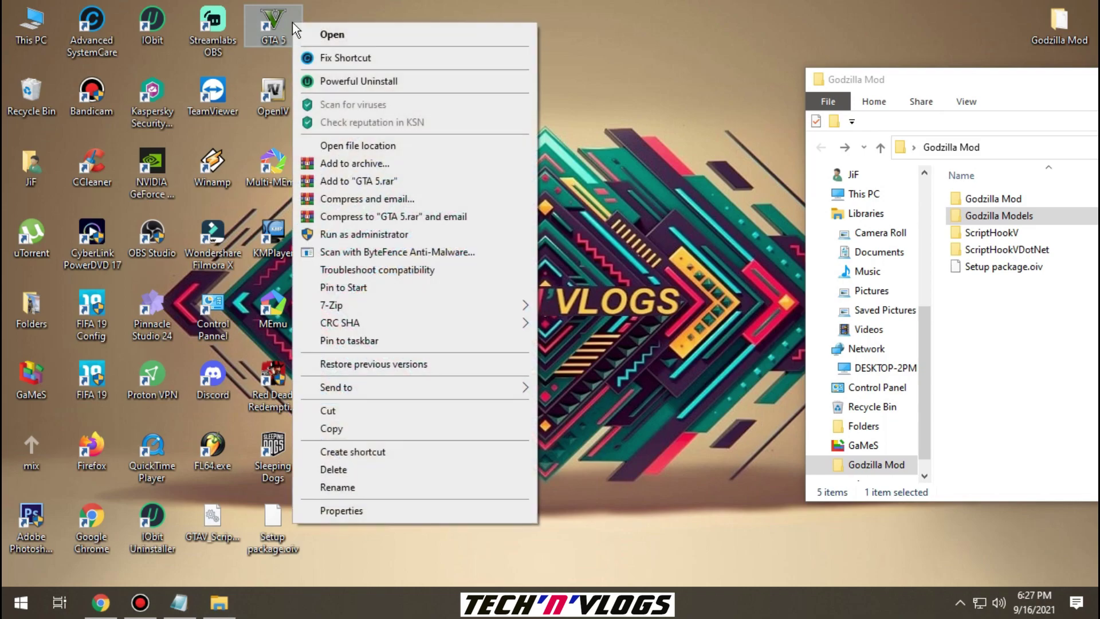
pyautogui.click(329, 147)
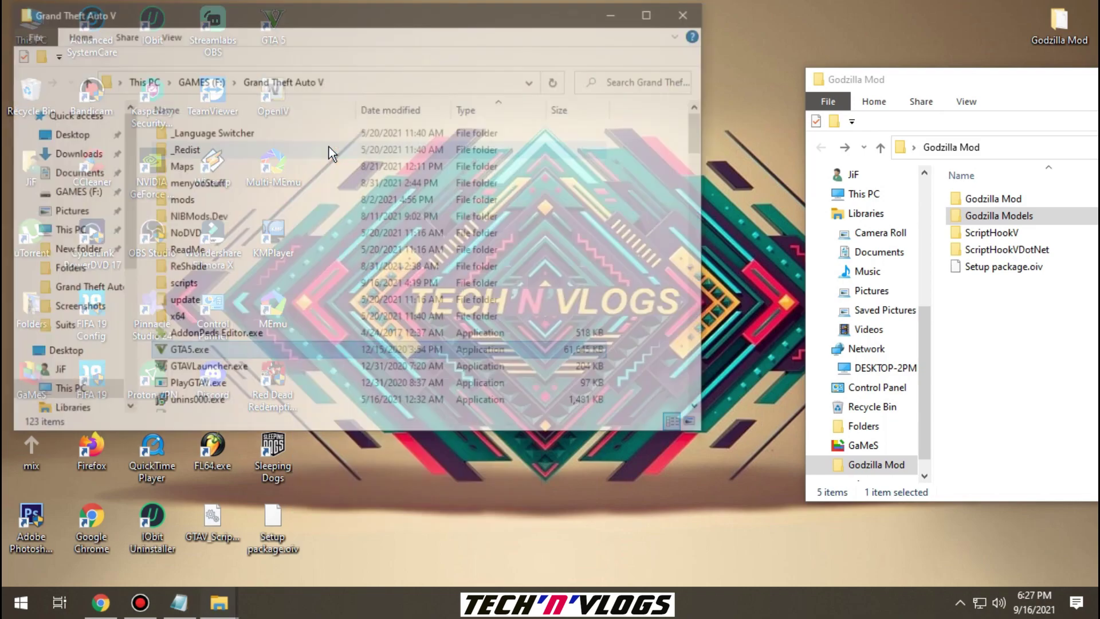
pyautogui.moveTo(481, 15); pyautogui.dragTo(481, 50)
pyautogui.scroll(-2, 563, 242)
pyautogui.scroll(-3, 563, 242)
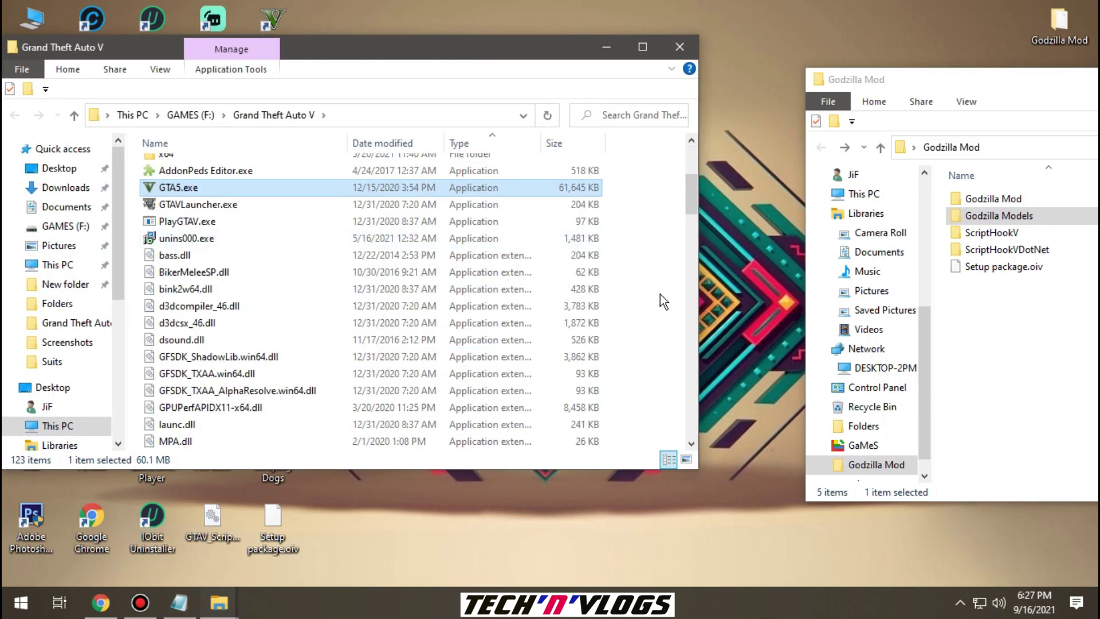
pyautogui.moveTo(700, 325); pyautogui.dragTo(786, 321)
pyautogui.click(713, 321)
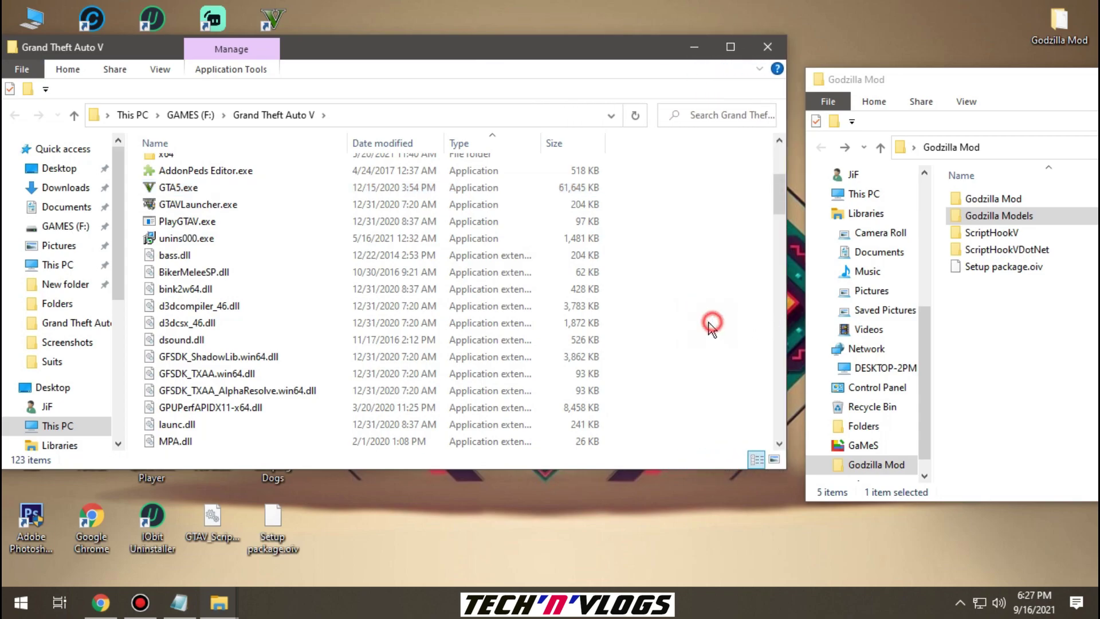
pyautogui.scroll(1, 702, 316)
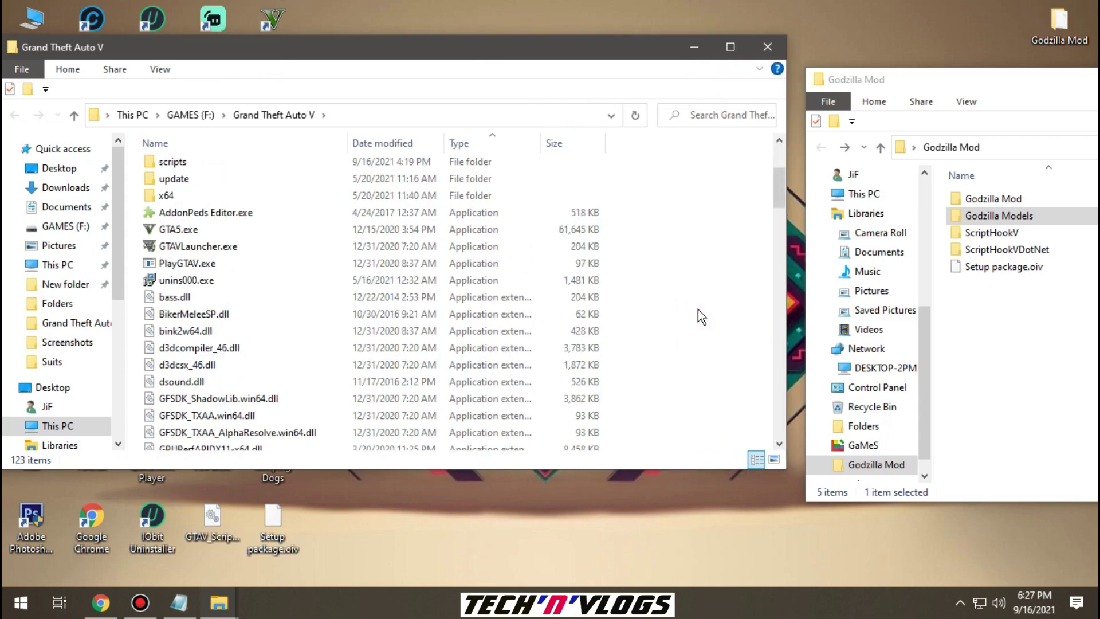
# - Transfer dinput8.dll and ScriptHookV.dll from the ScriptHookV folder into the Grand Theft Auto V folder, and return to Godzilla Mod
pyautogui.doubleClick(1009, 232)
pyautogui.moveTo(998, 248); pyautogui.dragTo(714, 355)
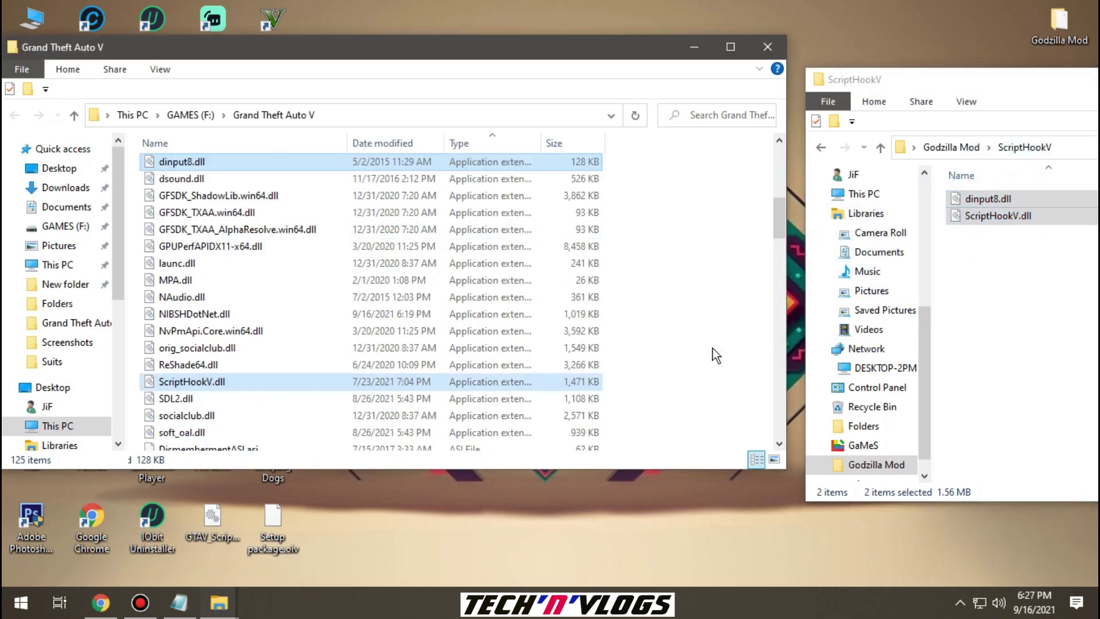
pyautogui.click(1023, 351)
pyautogui.click(821, 147)
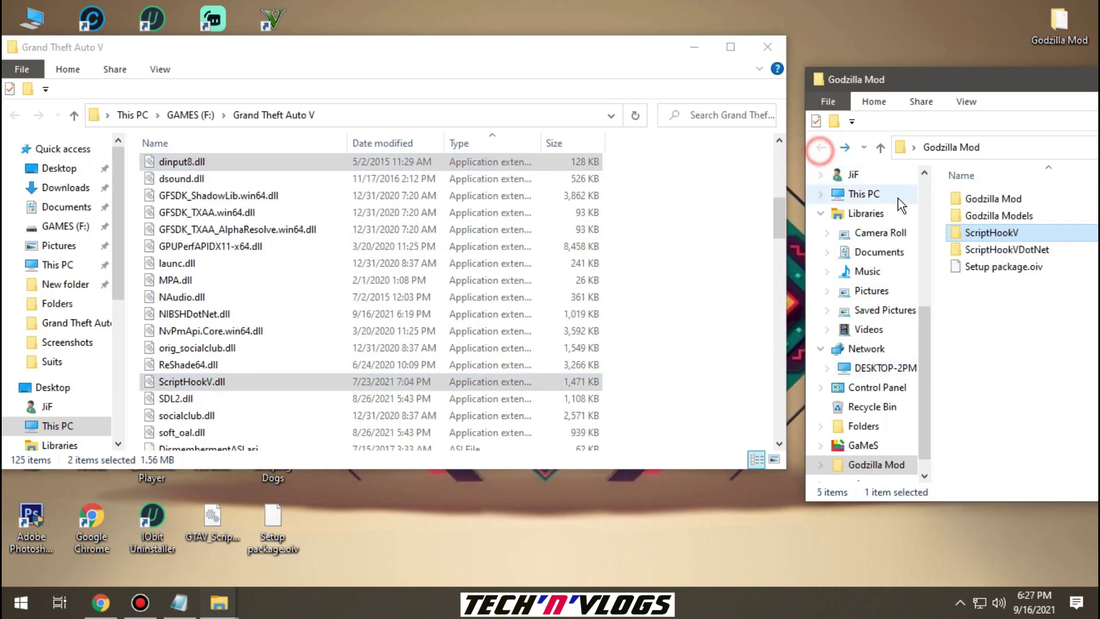
# - Transfer all six files from the ScriptHookVDotNet folder into the Grand Theft Auto V folder
pyautogui.moveTo(1030, 82); pyautogui.dragTo(931, 57)
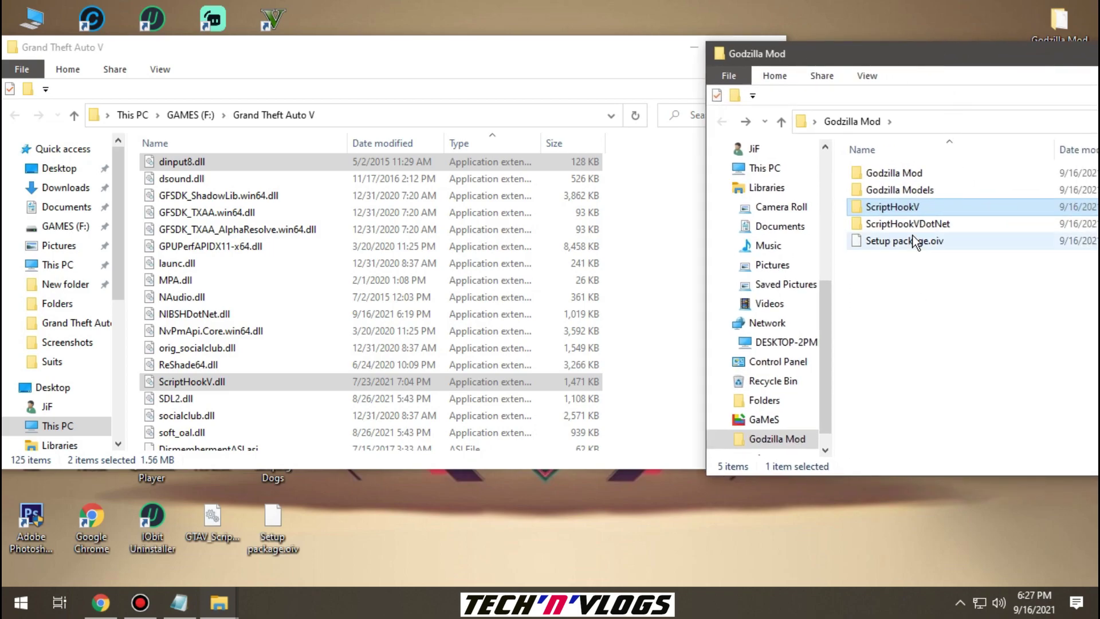
pyautogui.doubleClick(911, 223)
pyautogui.moveTo(918, 207); pyautogui.dragTo(934, 136)
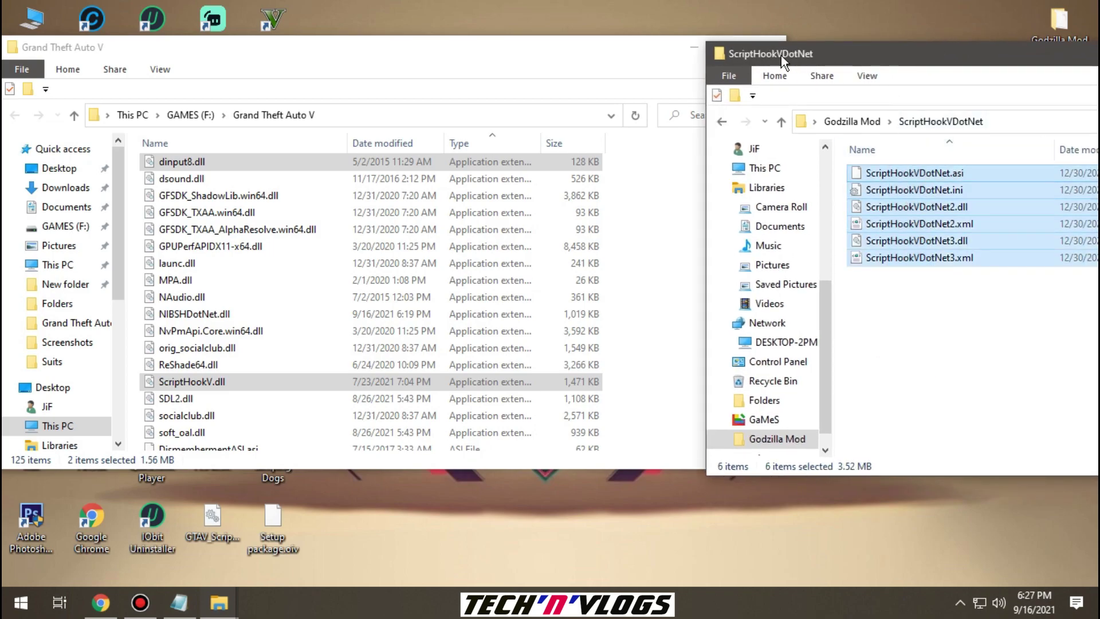
pyautogui.moveTo(943, 224); pyautogui.dragTo(679, 308)
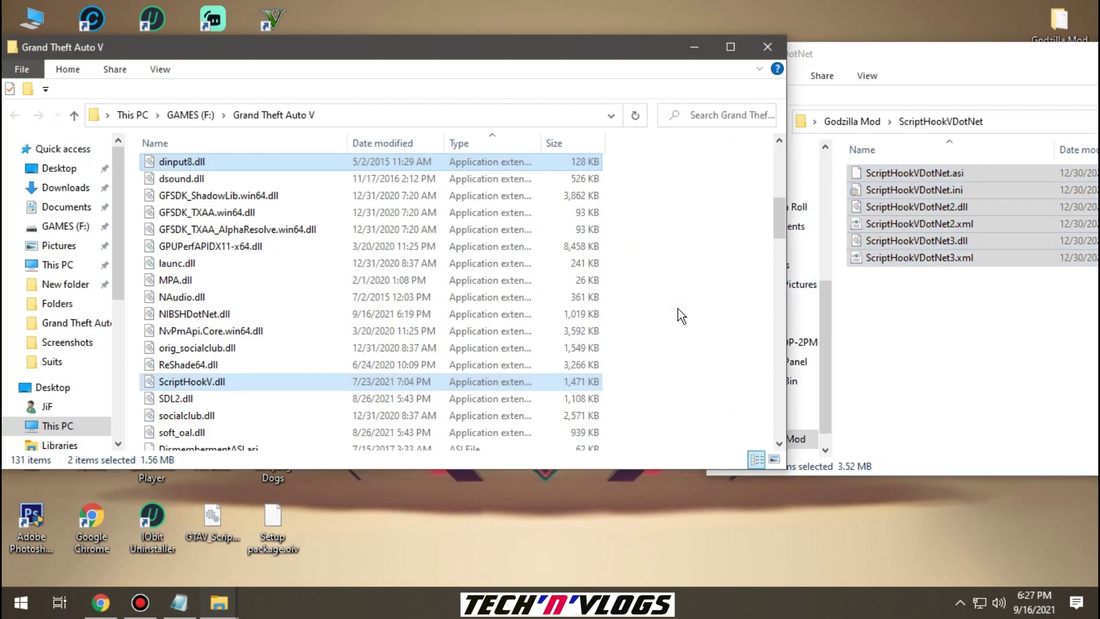
# - Return from the ScriptHookVDotNet folder to the main Godzilla Mod folder and close the Grand Theft Auto V window
pyautogui.click(682, 308)
pyautogui.click(877, 370)
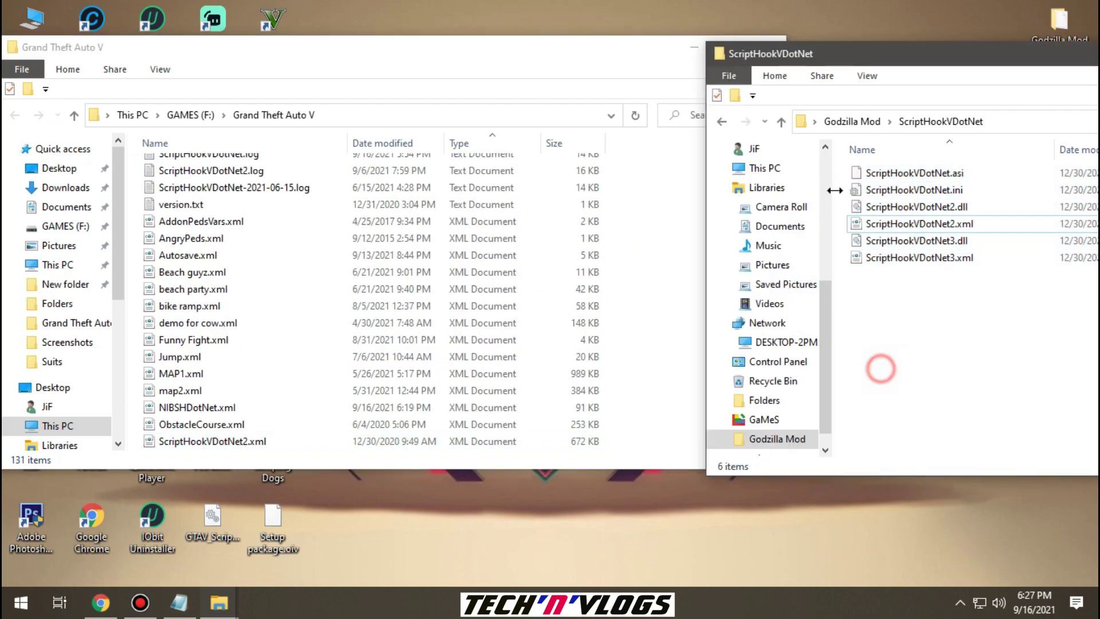
pyautogui.click(722, 121)
pyautogui.click(617, 57)
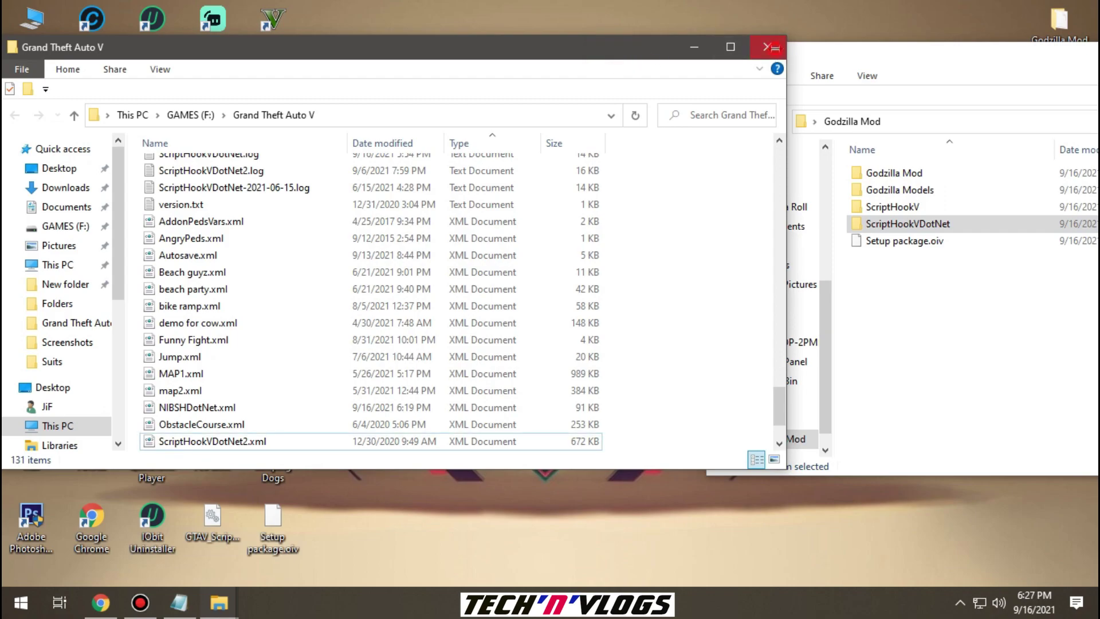
pyautogui.click(840, 45)
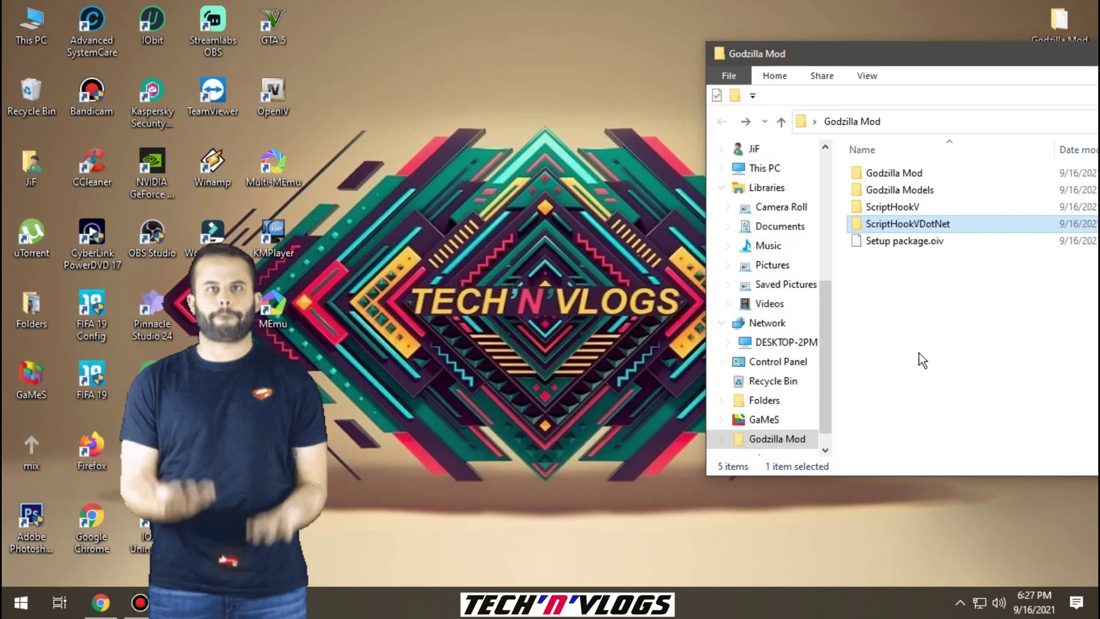
# - Launch OpenIV for the Windows version of Grand Theft Auto V and enable Edit mode
pyautogui.doubleClick(274, 93)
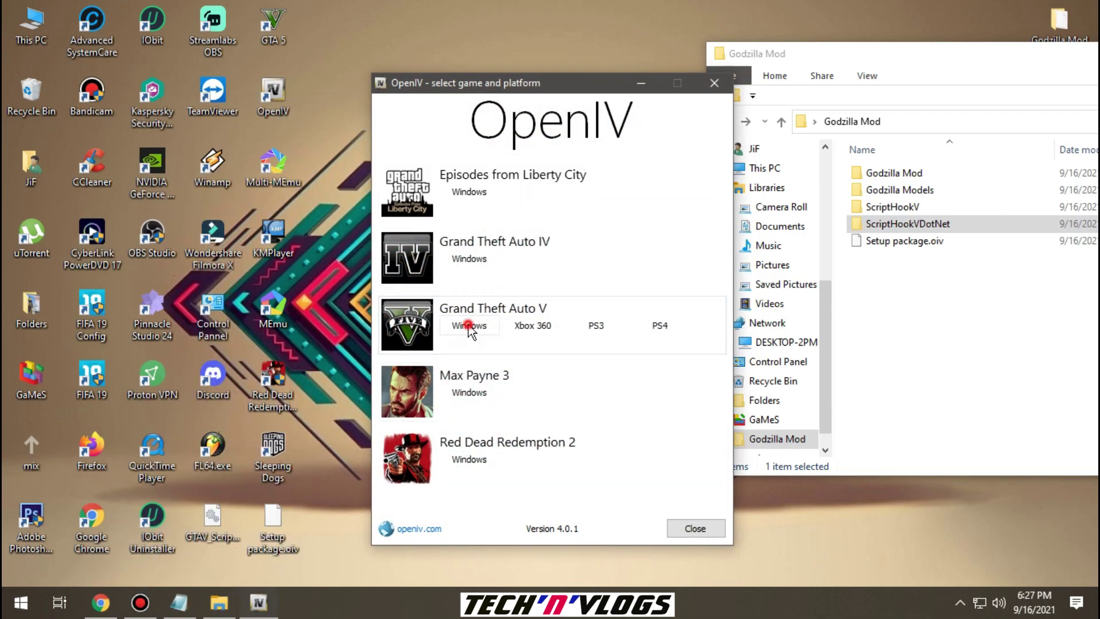
pyautogui.click(469, 326)
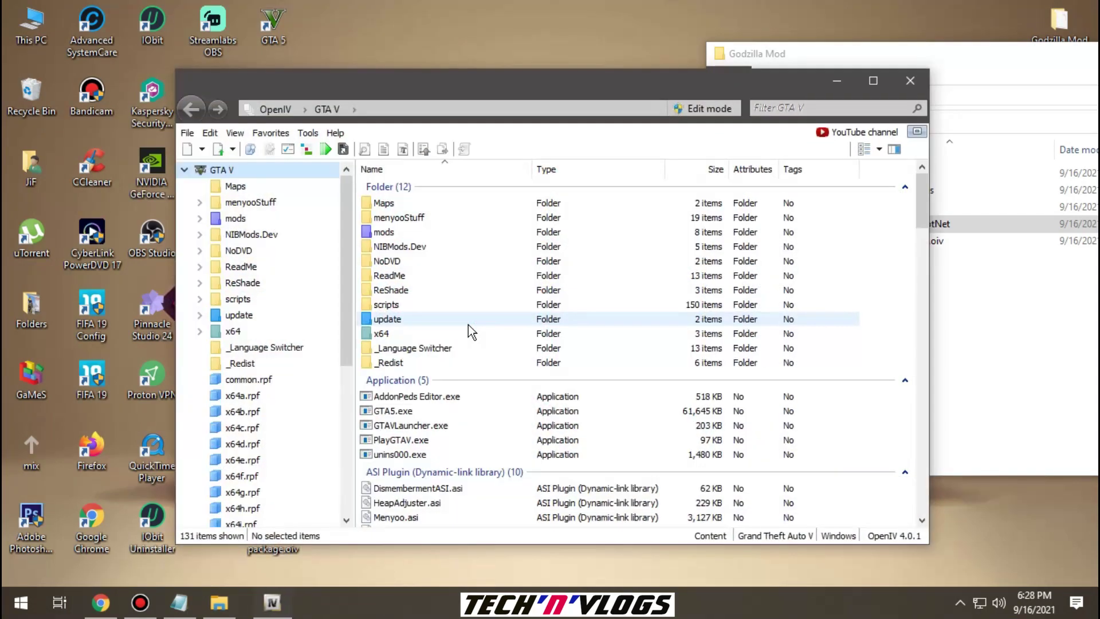
pyautogui.click(703, 109)
pyautogui.click(607, 356)
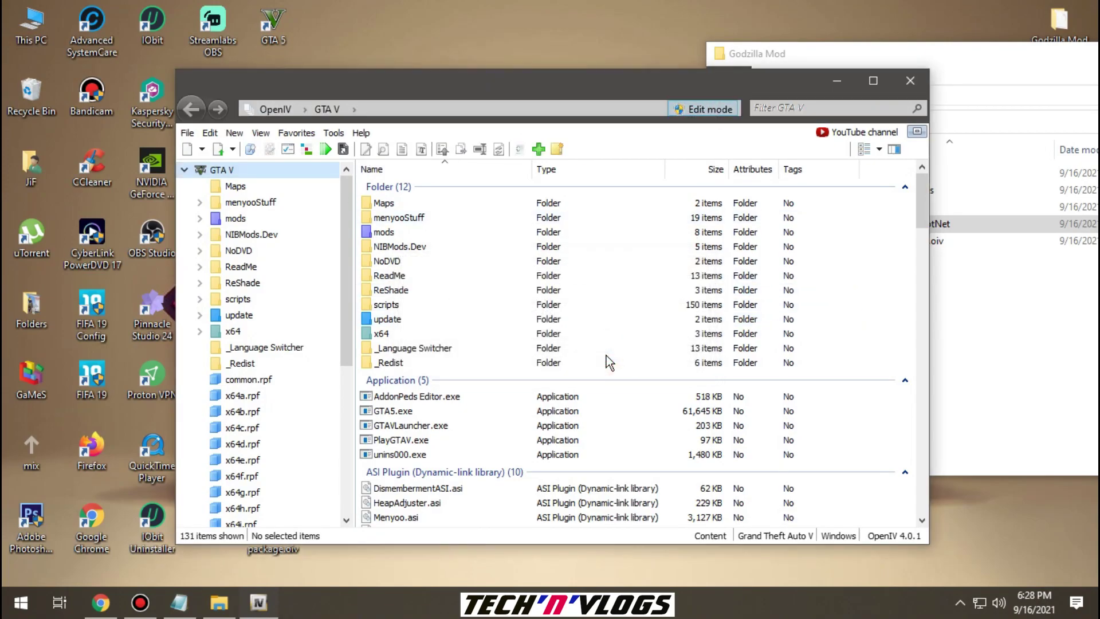
# - Load the package 1 - Godzilla by JulioNIB.oiv from the inner Godzilla Mod folder on the Desktop into the package installer
pyautogui.click(306, 150)
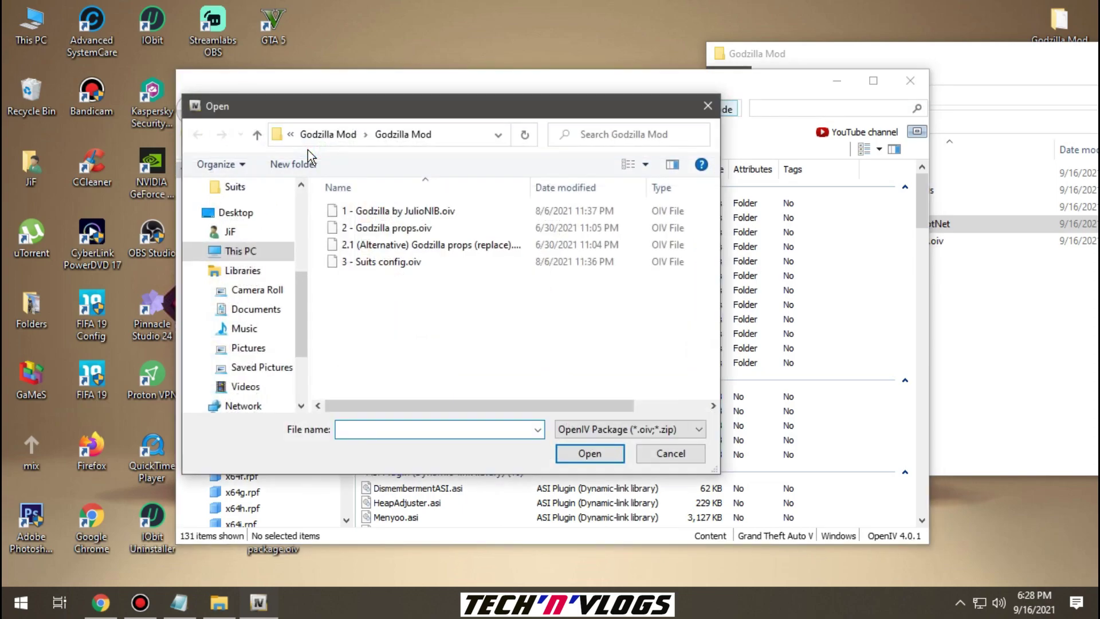
pyautogui.click(213, 213)
pyautogui.scroll(-3, 403, 301)
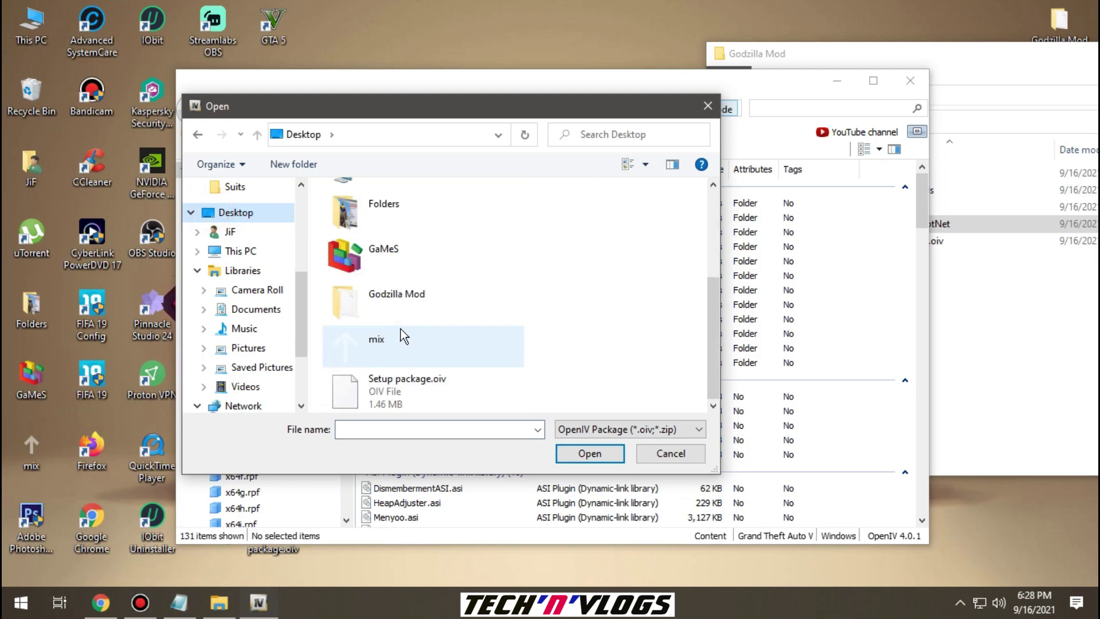
pyautogui.click(395, 294)
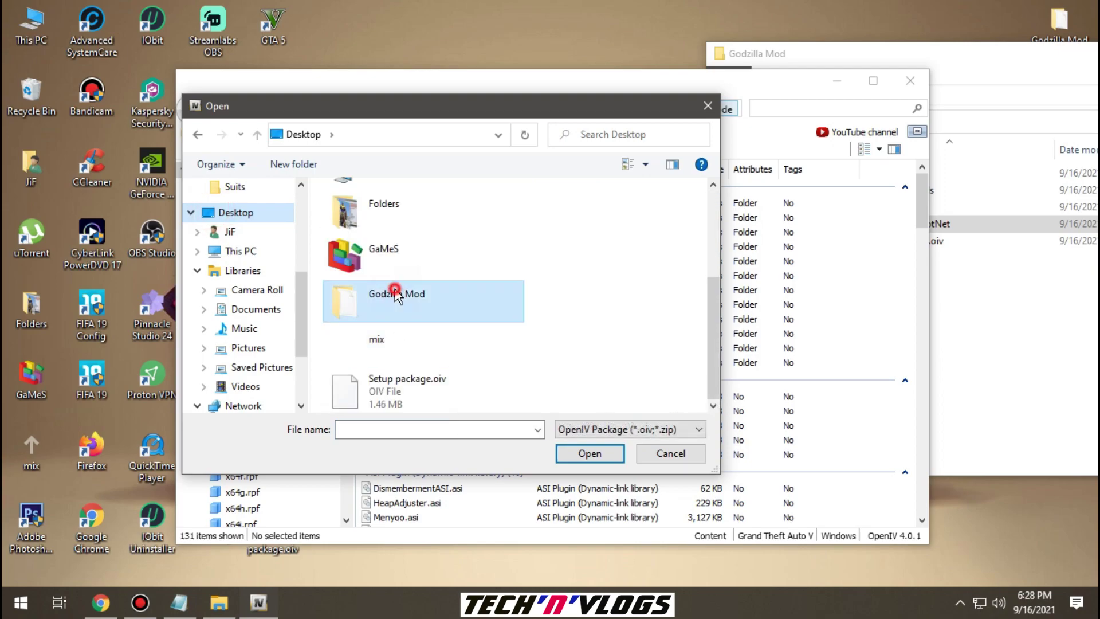
pyautogui.click(589, 453)
pyautogui.doubleClick(387, 212)
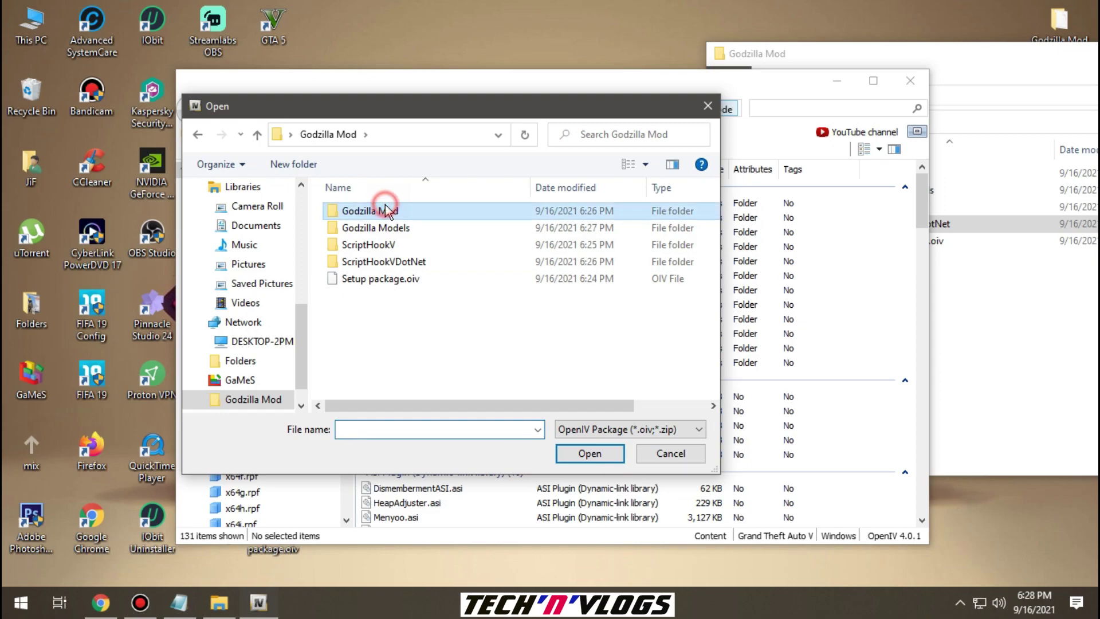
pyautogui.click(401, 212)
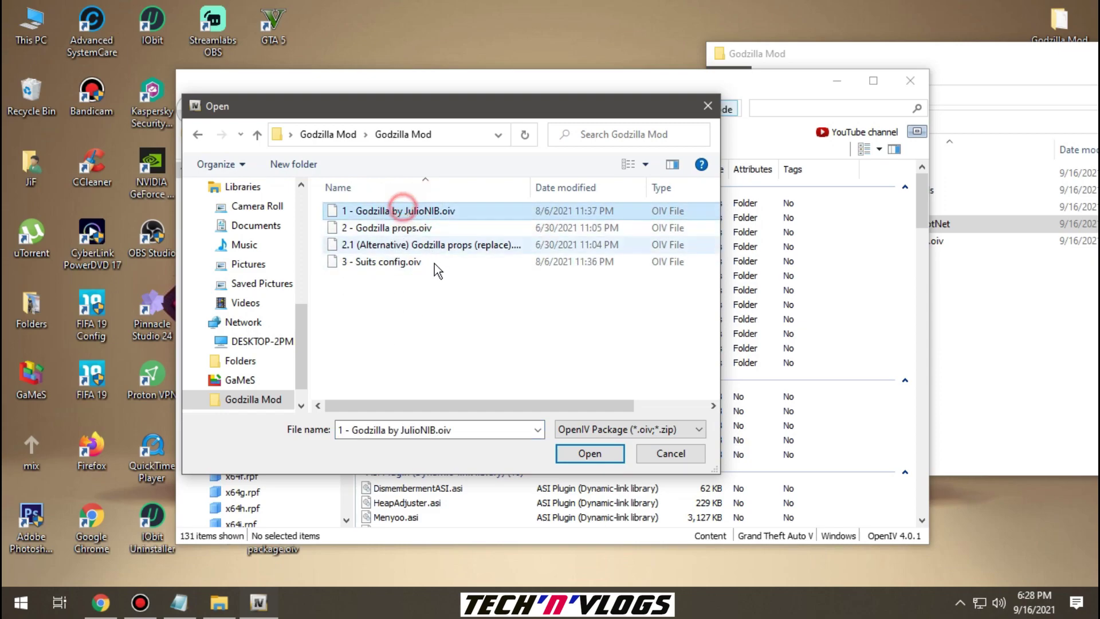
pyautogui.click(582, 454)
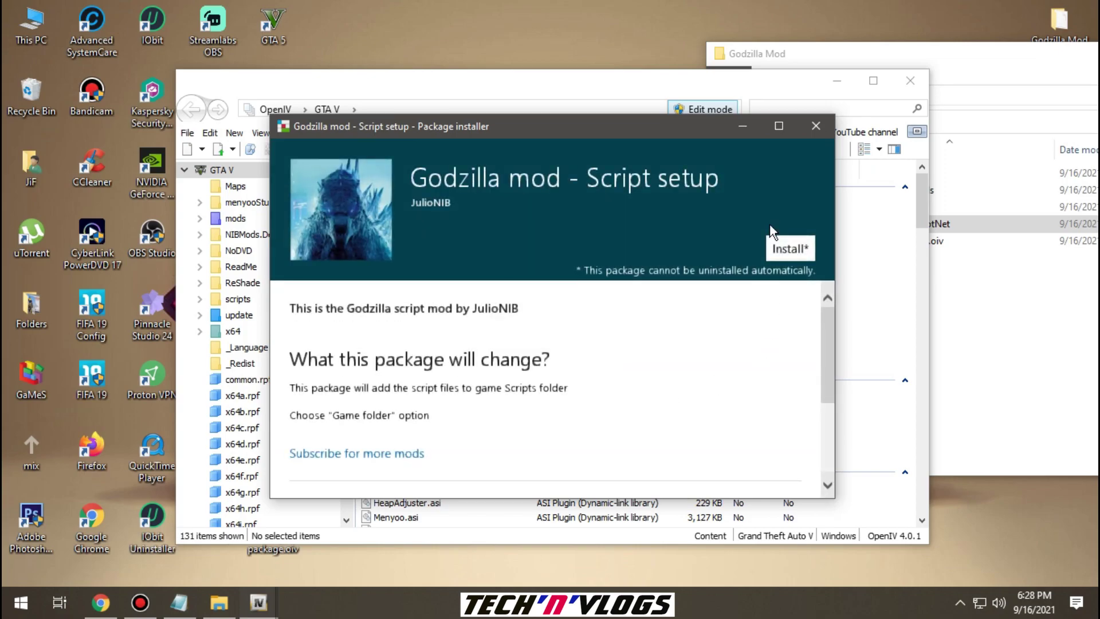
# - Install the Godzilla mod script package into the Game folder and close the package installer
pyautogui.click(788, 248)
pyautogui.click(440, 355)
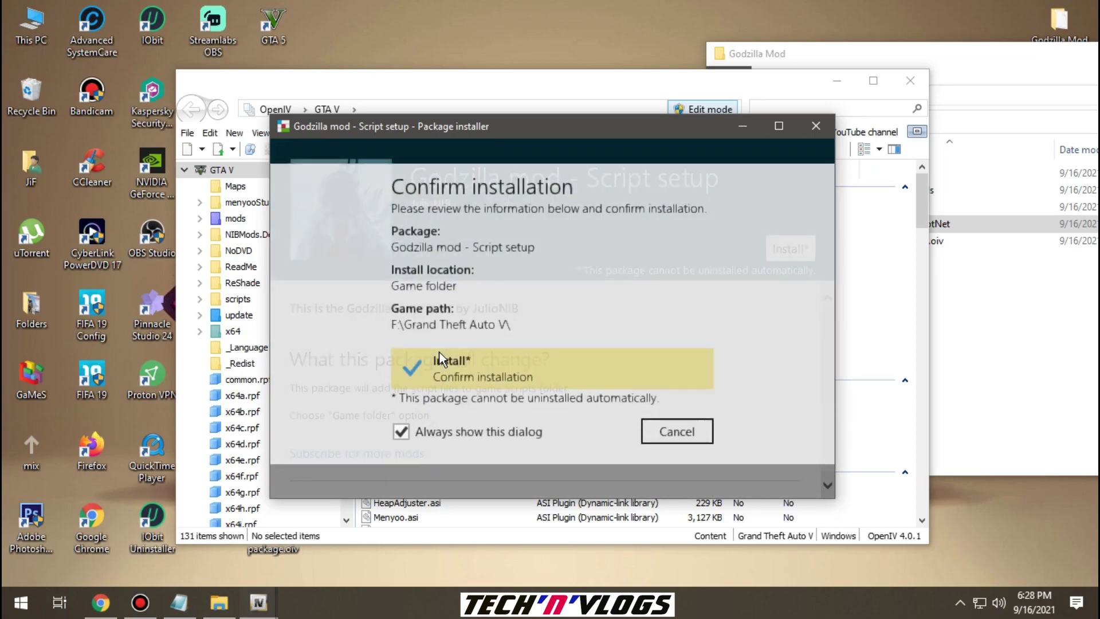
pyautogui.click(523, 378)
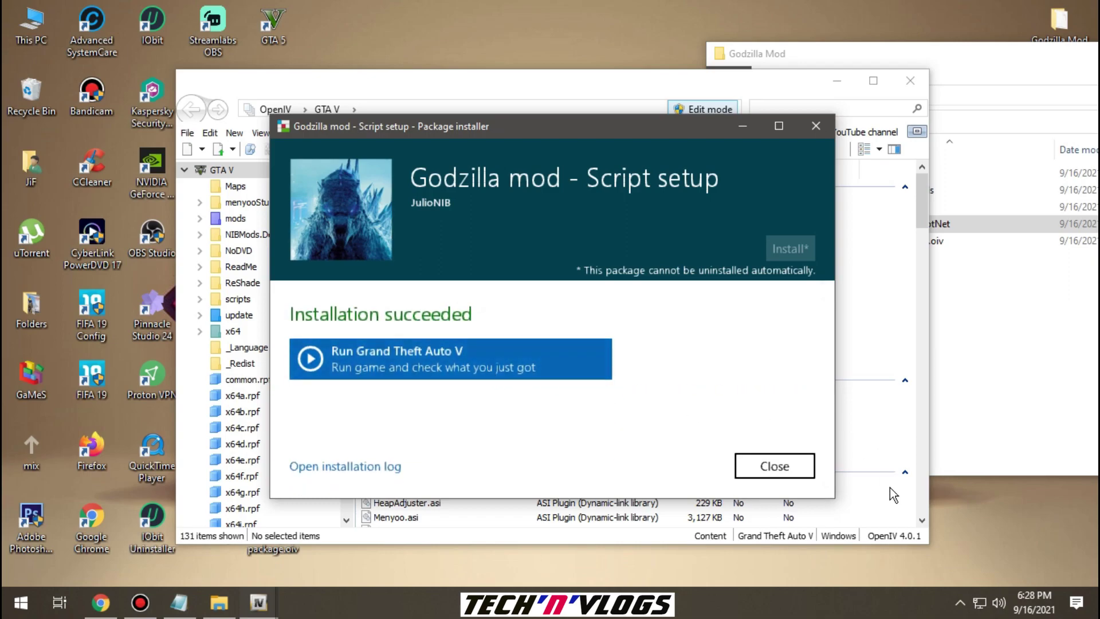
pyautogui.click(775, 465)
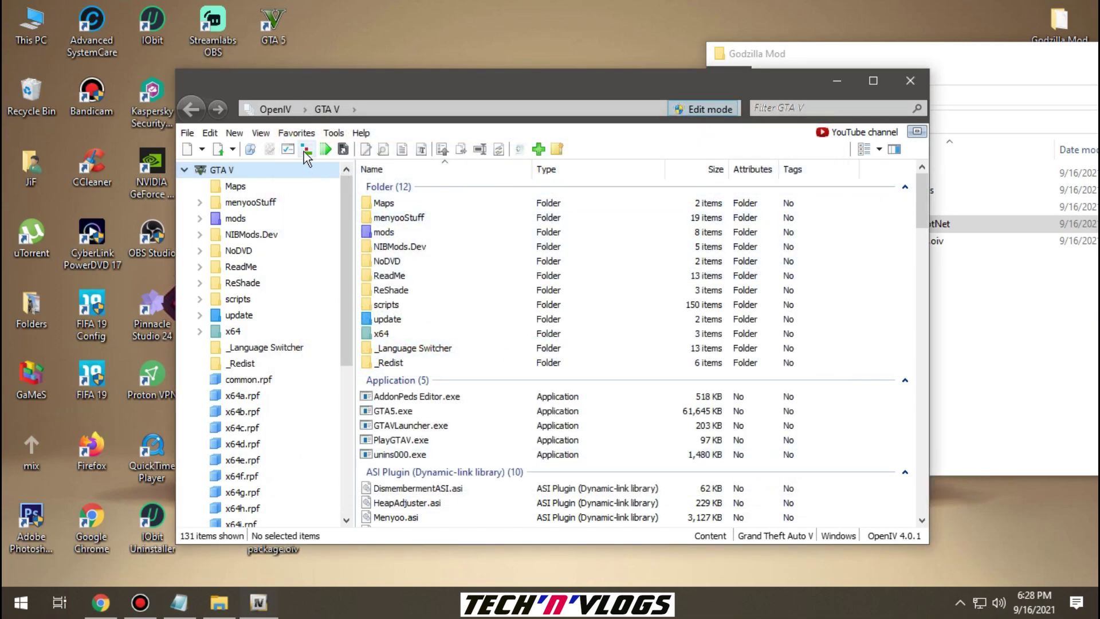
# - Install the package 2 - Godzilla props.oiv into the "mods" folder and close the installer
pyautogui.click(305, 150)
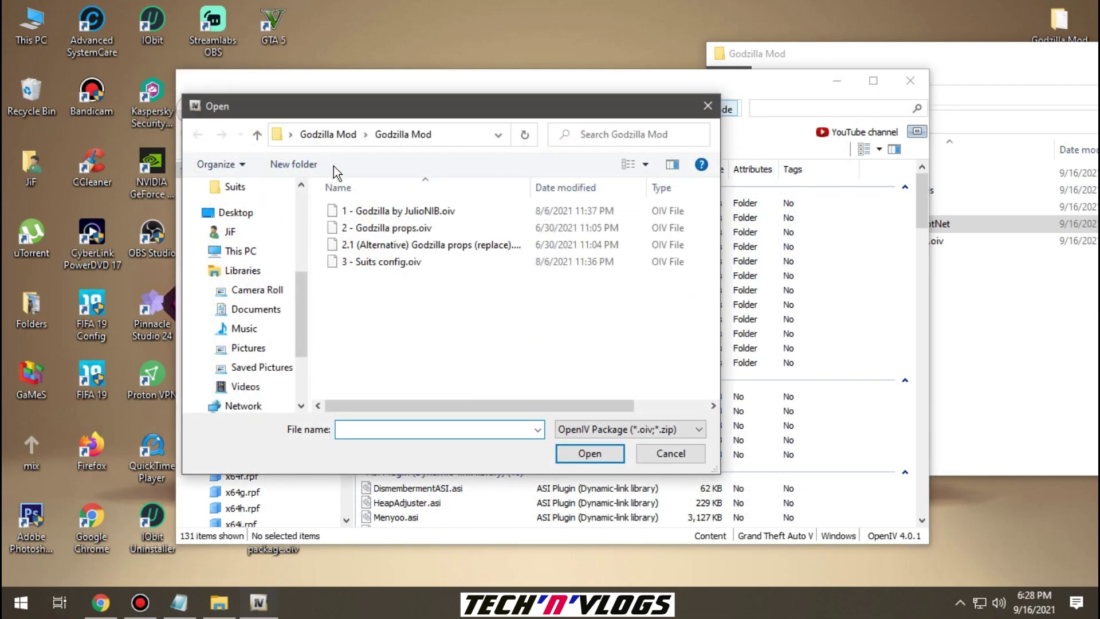
pyautogui.click(367, 228)
pyautogui.click(580, 453)
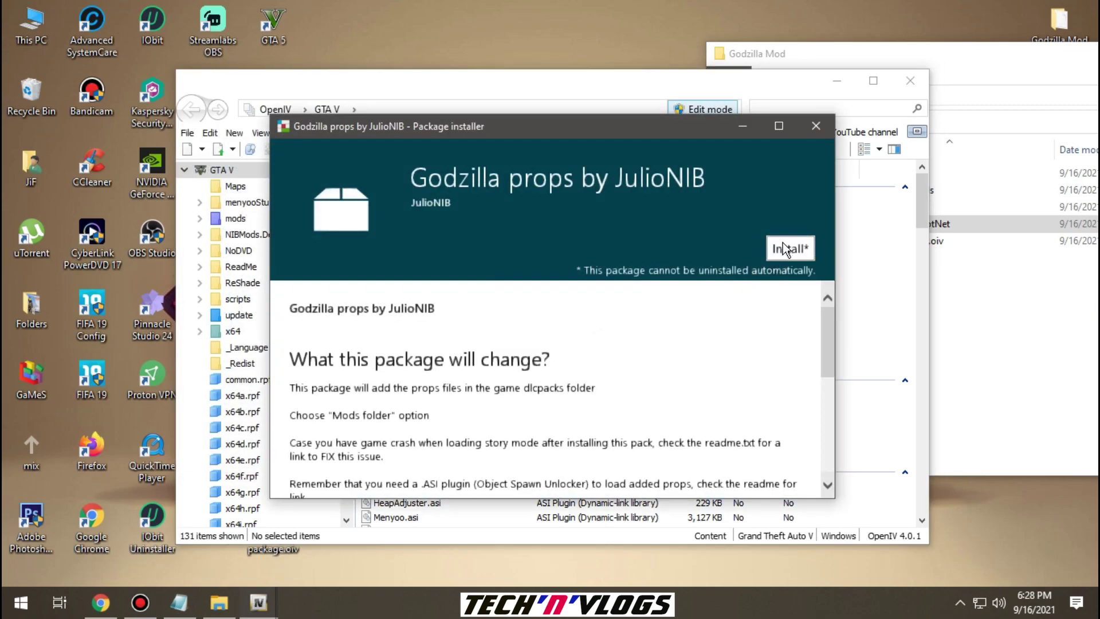
pyautogui.click(784, 245)
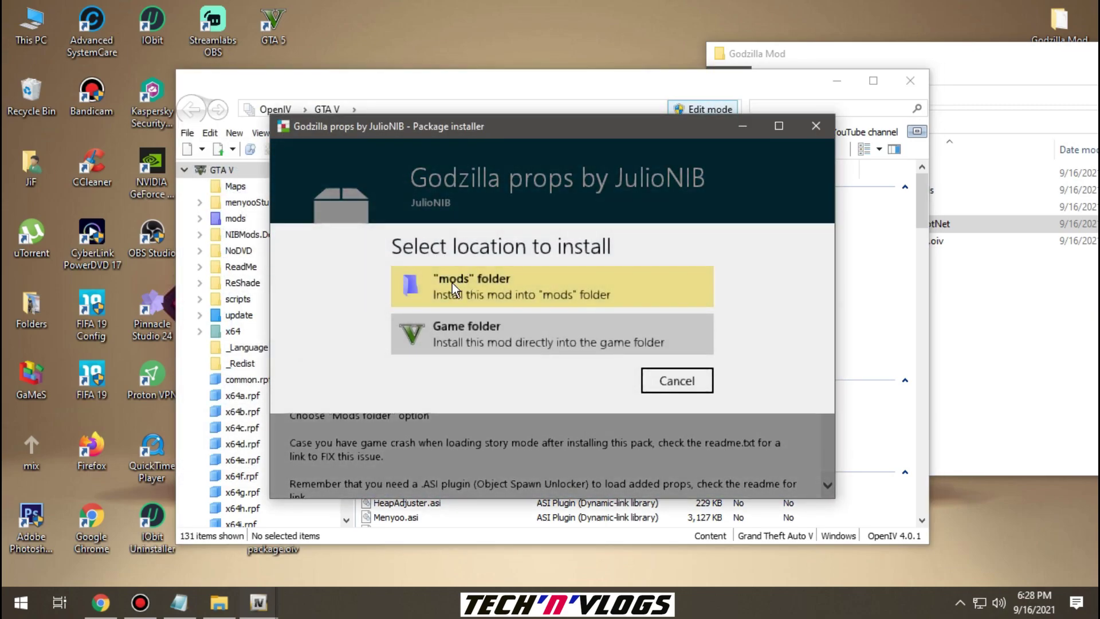
pyautogui.click(466, 279)
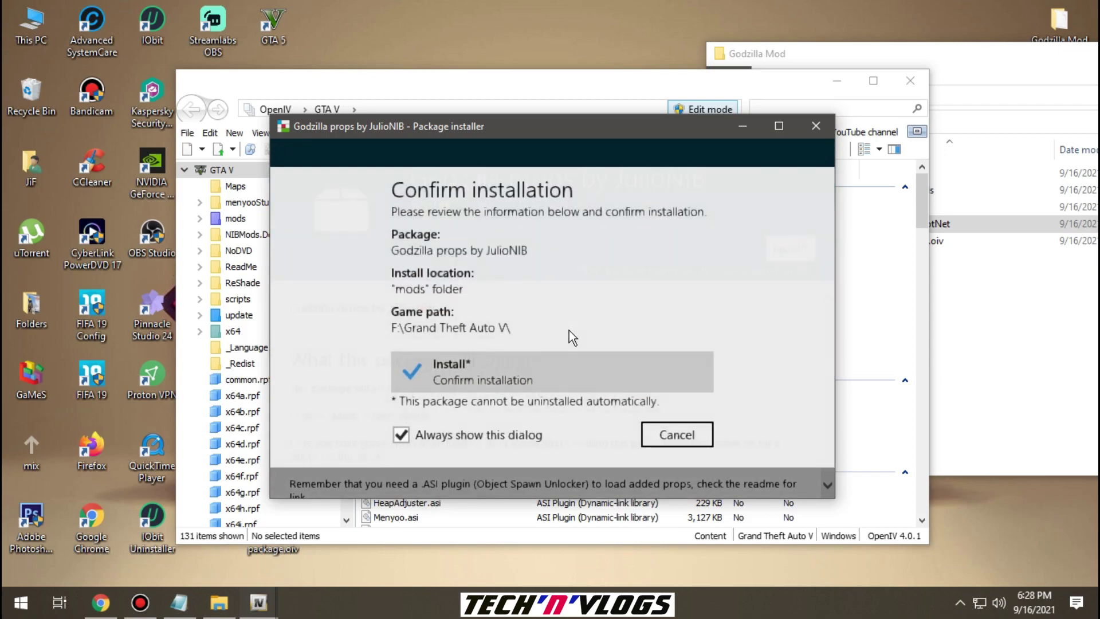
pyautogui.click(452, 366)
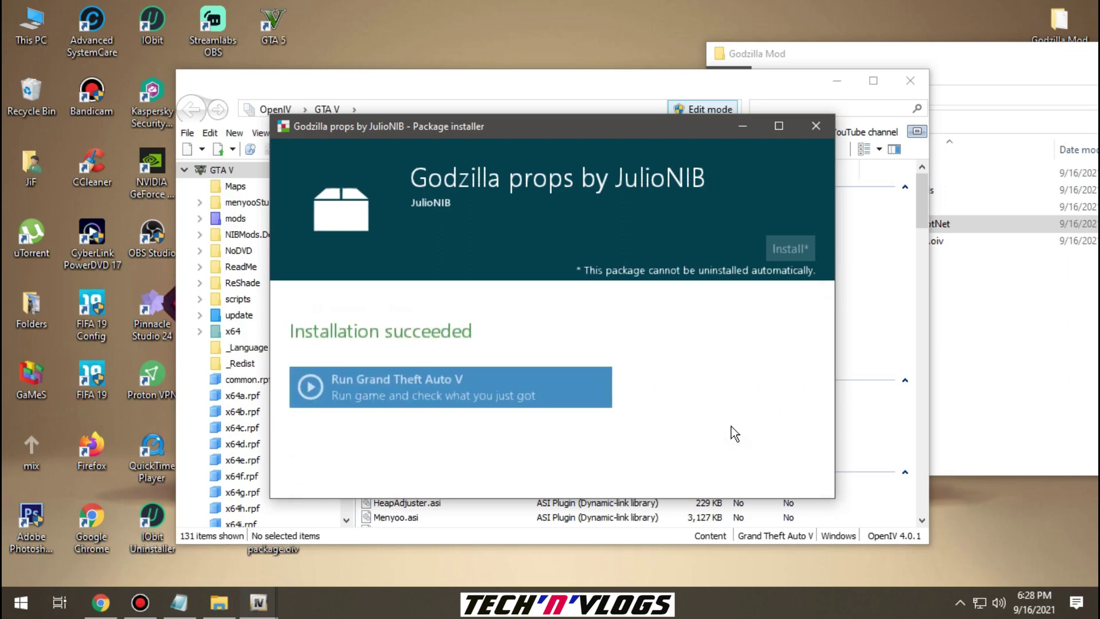
pyautogui.click(772, 468)
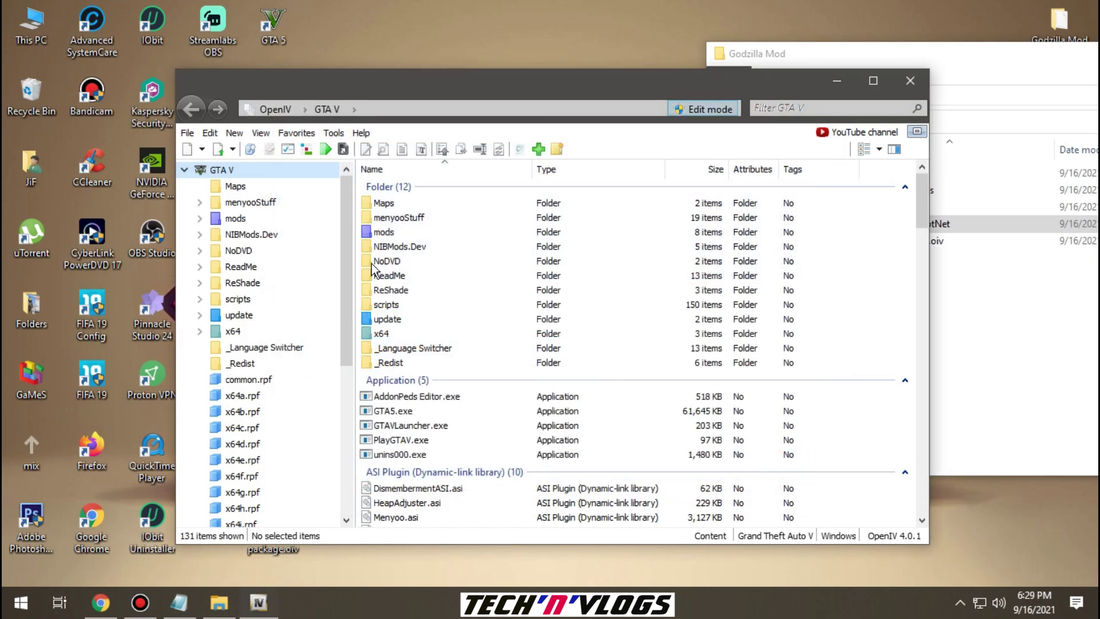
# - Install the 2.1 (Alternative) Godzilla props (replace) package into the "mods" folder and close the installer
pyautogui.click(307, 151)
pyautogui.click(355, 240)
pyautogui.click(580, 452)
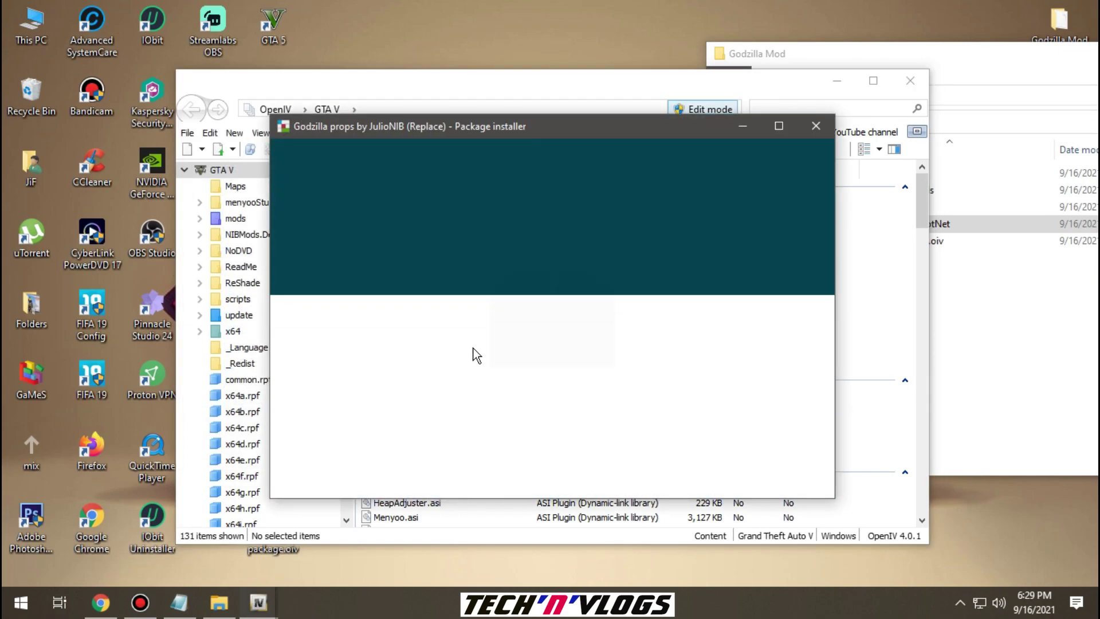
pyautogui.click(790, 247)
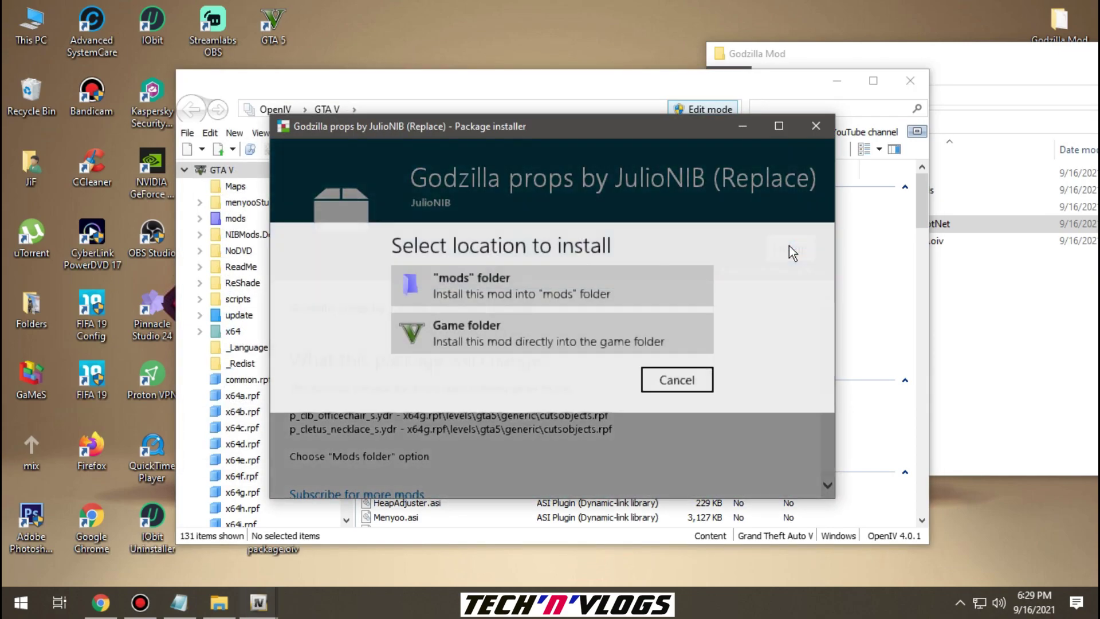
pyautogui.click(480, 276)
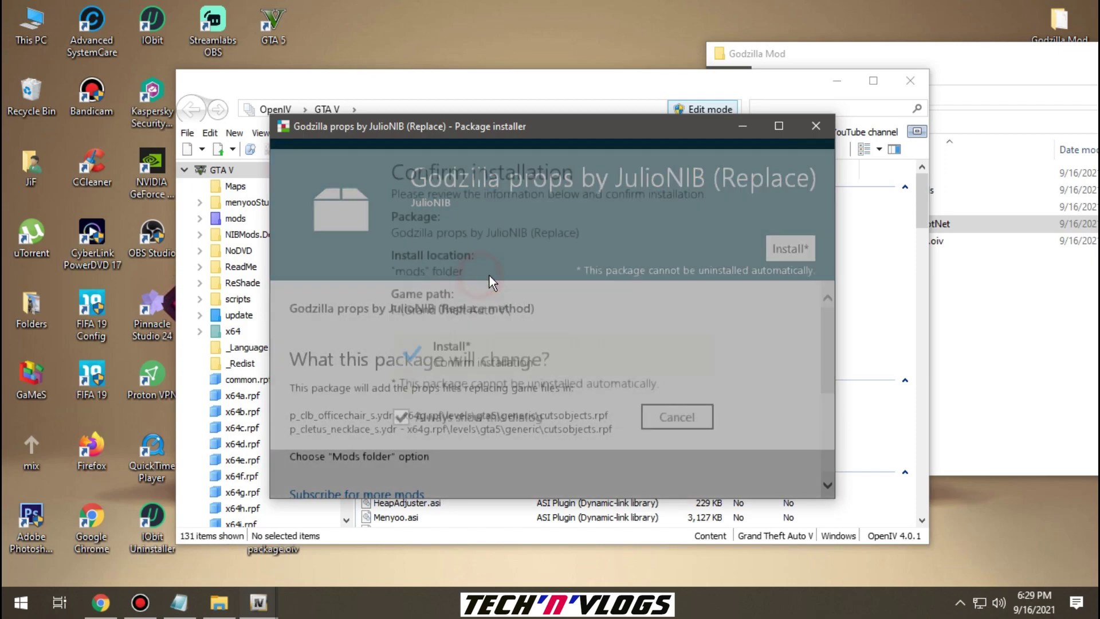
pyautogui.click(468, 363)
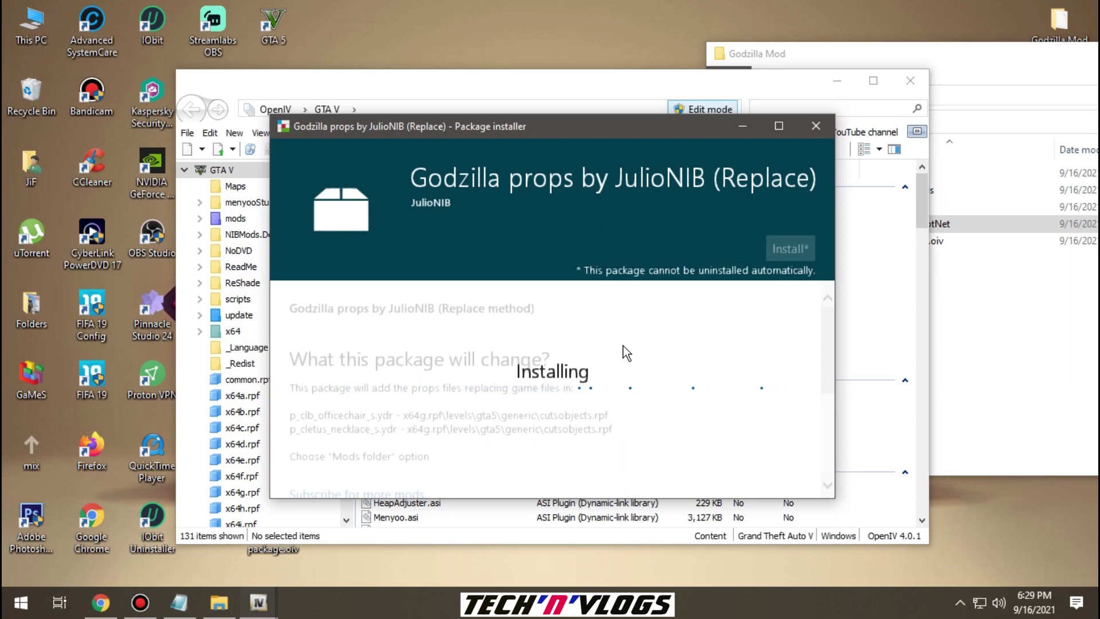
pyautogui.click(751, 466)
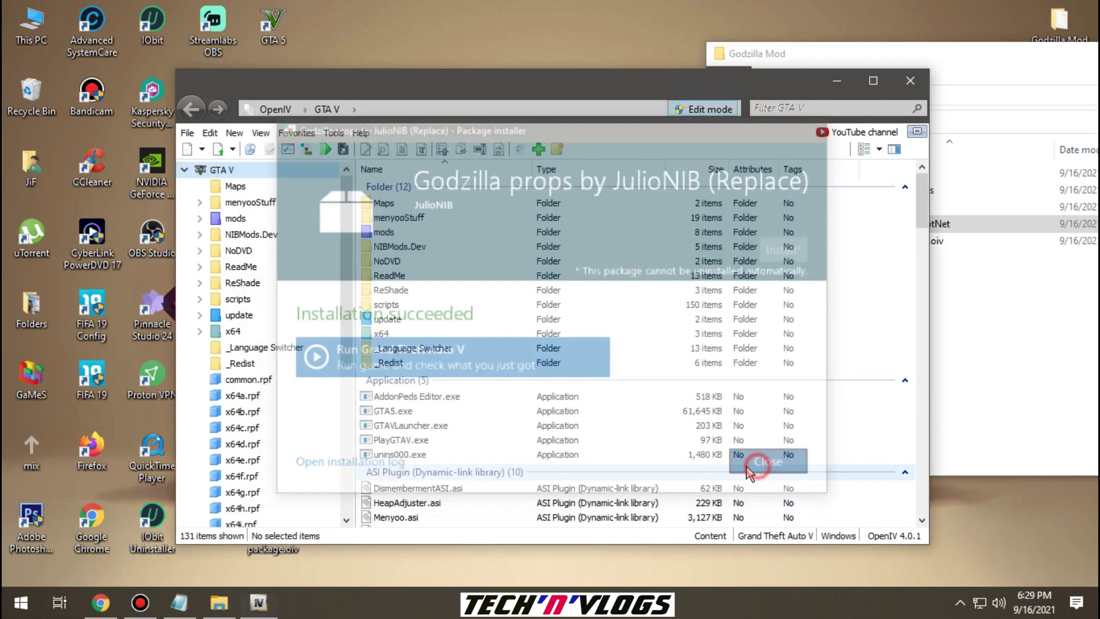
# - Install the package 3 - Suits config.oiv into the Game folder and close the installer
pyautogui.click(309, 151)
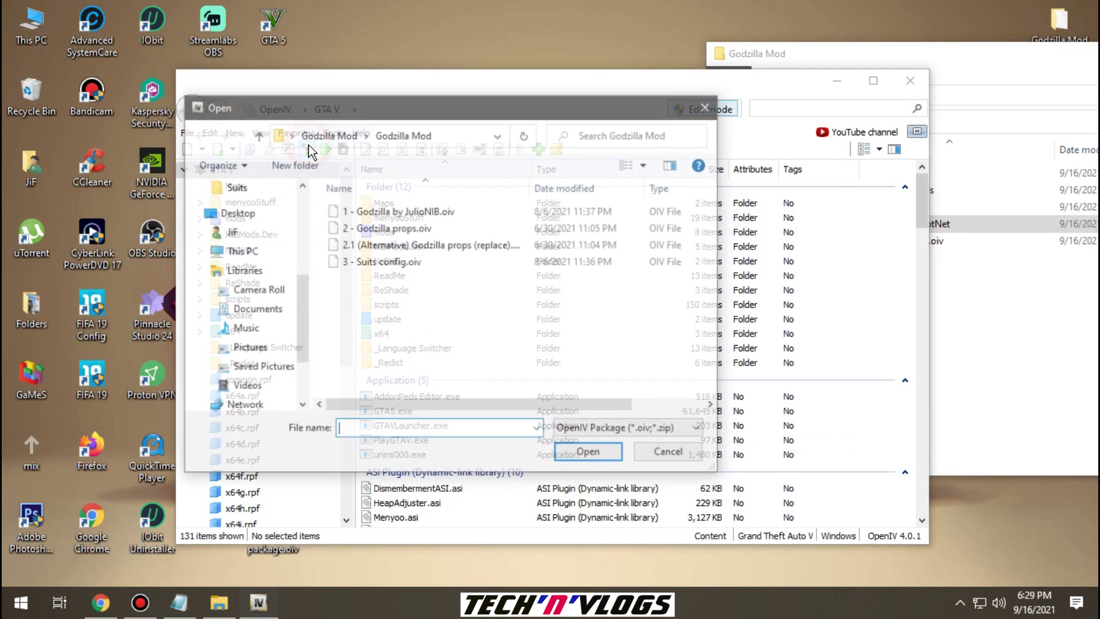
pyautogui.click(418, 261)
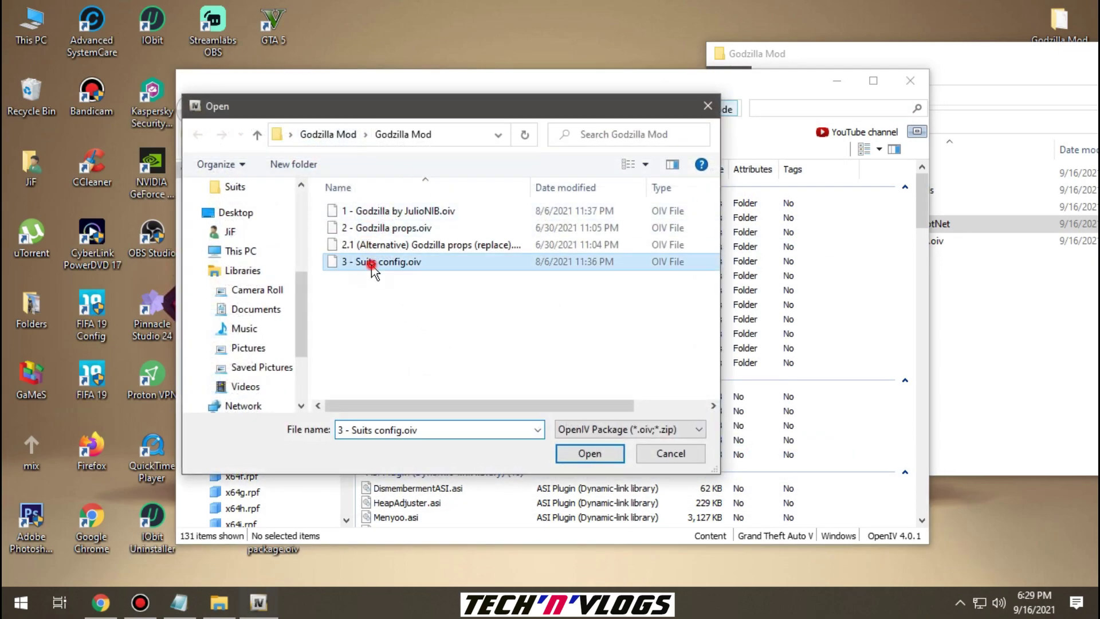
pyautogui.click(573, 456)
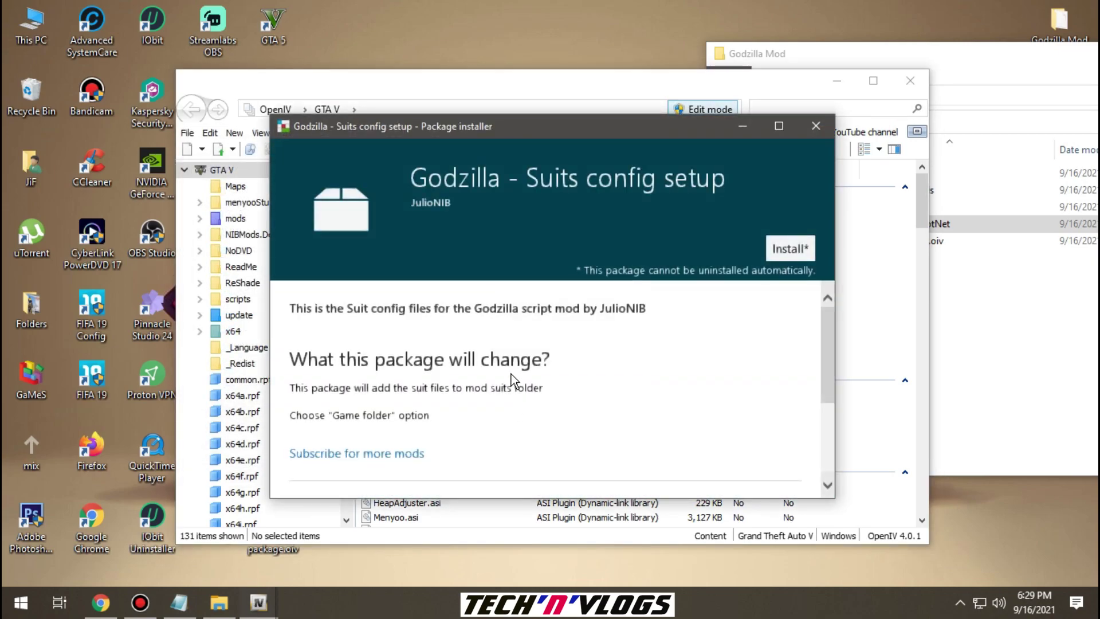
pyautogui.click(780, 252)
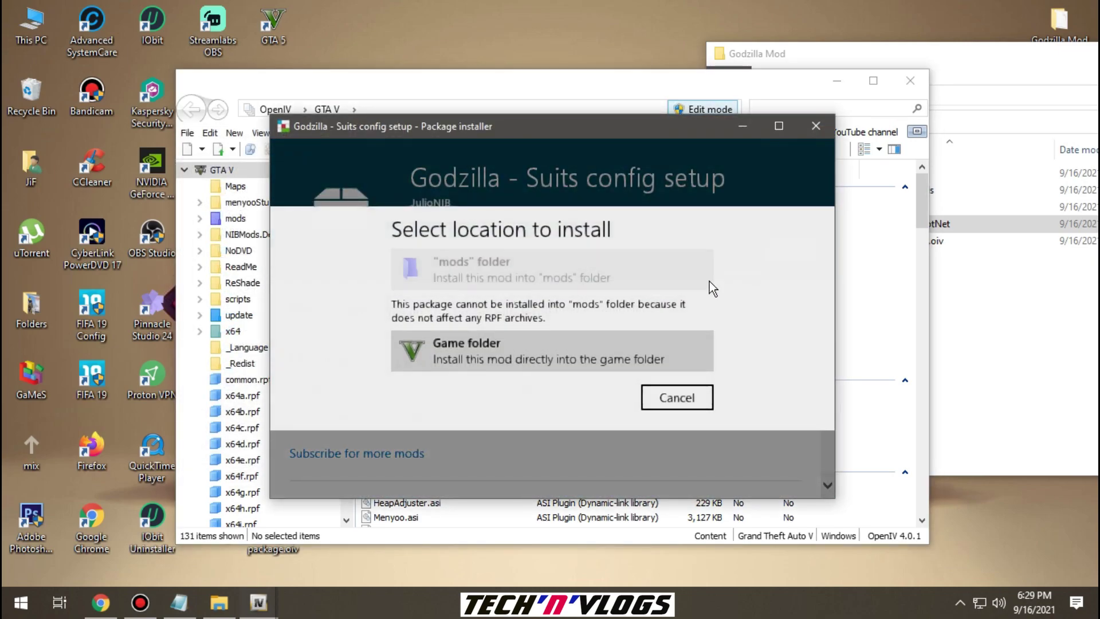
pyautogui.click(478, 356)
pyautogui.click(521, 370)
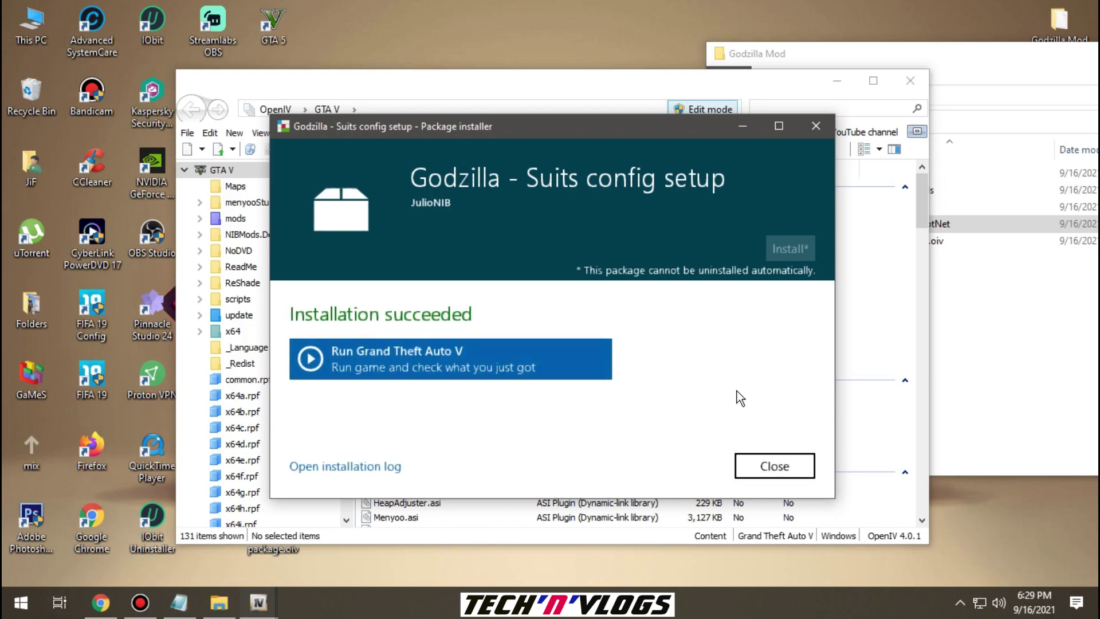
pyautogui.click(754, 466)
# - Clear the OpenIV window out of the way and open the Grand Theft Auto V install folder from the GTA 5 desktop shortcut
pyautogui.moveTo(657, 92); pyautogui.dragTo(582, 64)
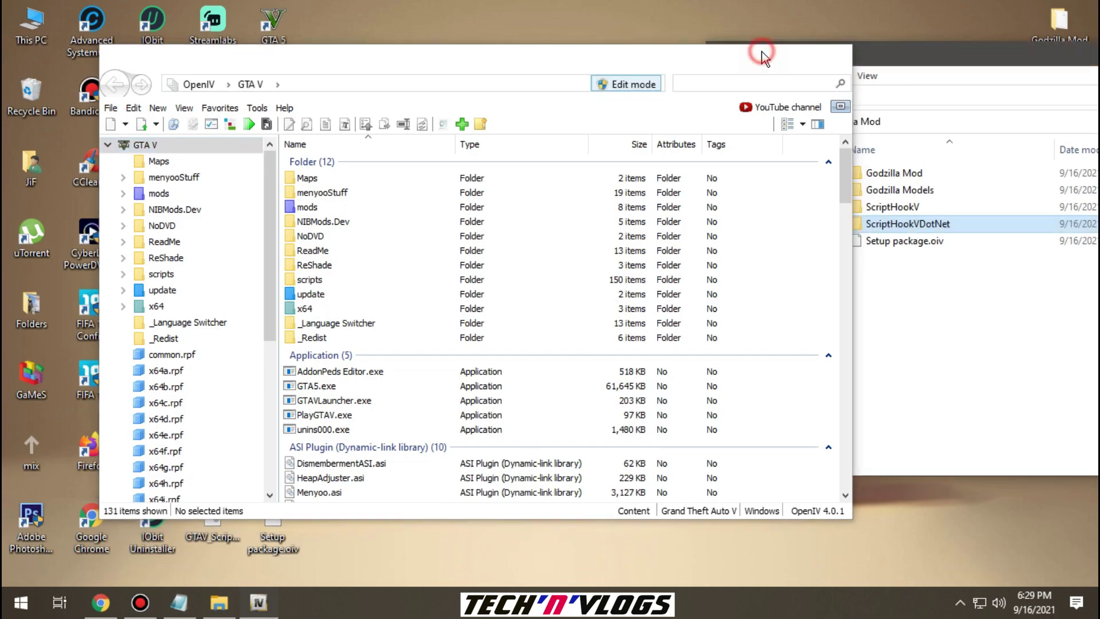
pyautogui.click(761, 53)
pyautogui.moveTo(821, 52); pyautogui.dragTo(825, 53)
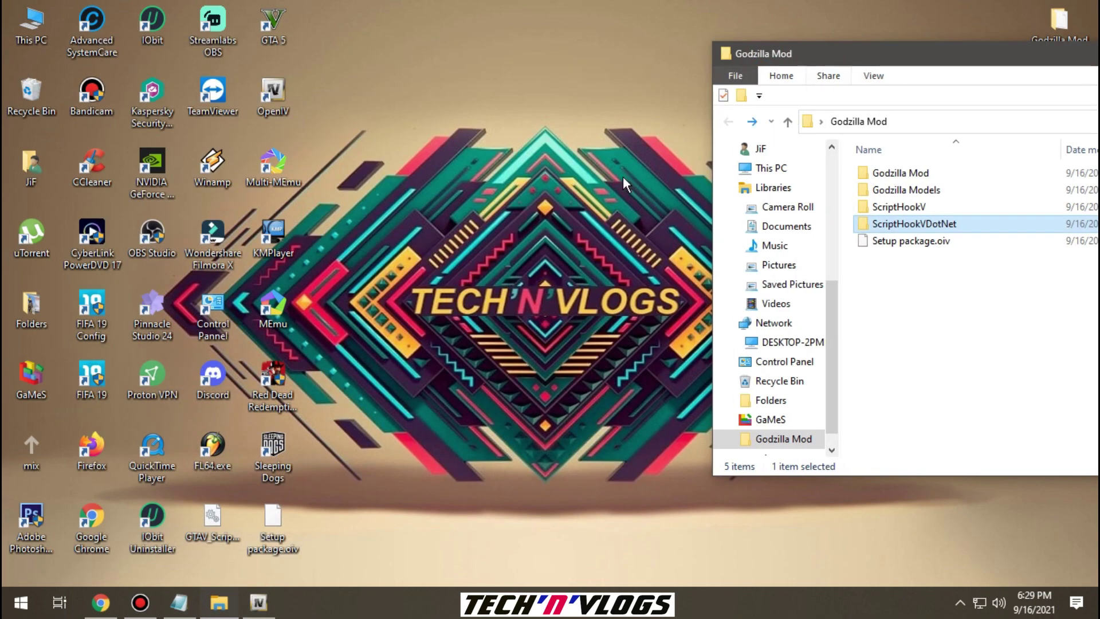
pyautogui.rightClick(280, 24)
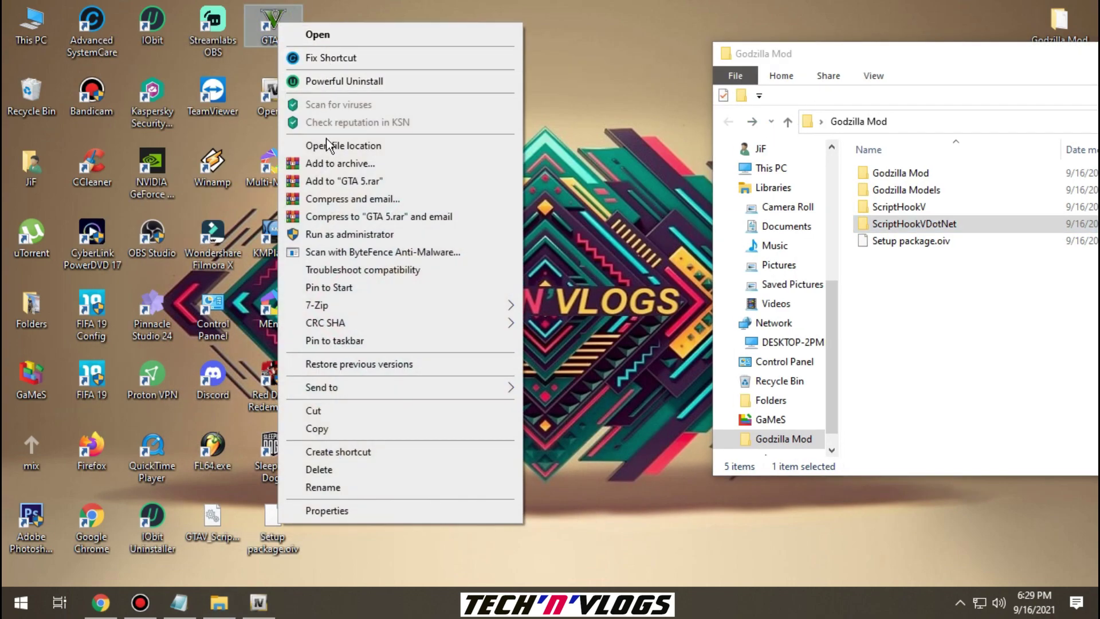
pyautogui.click(325, 145)
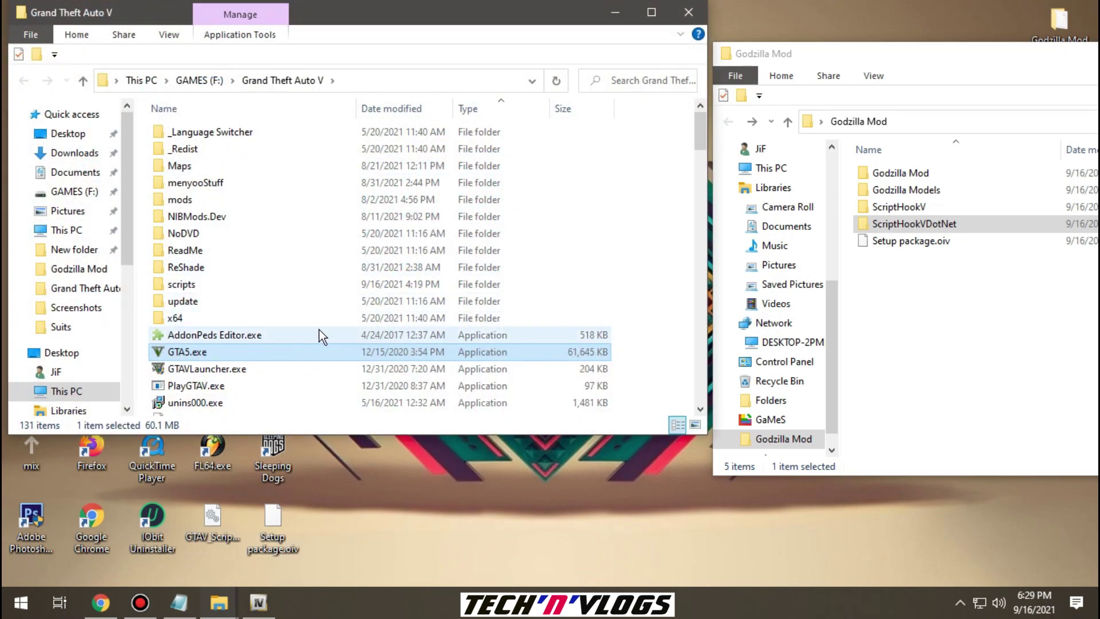
# - Open the Suits folder inside scripts > Godzilla script files of the Grand Theft Auto V folder
pyautogui.click(205, 284)
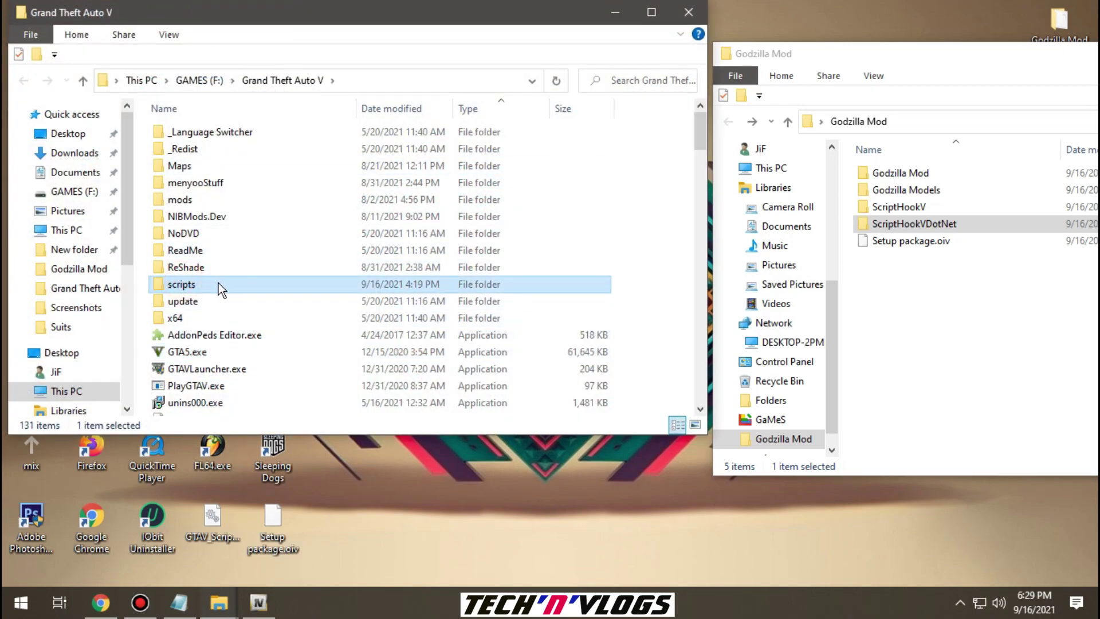
pyautogui.doubleClick(218, 283)
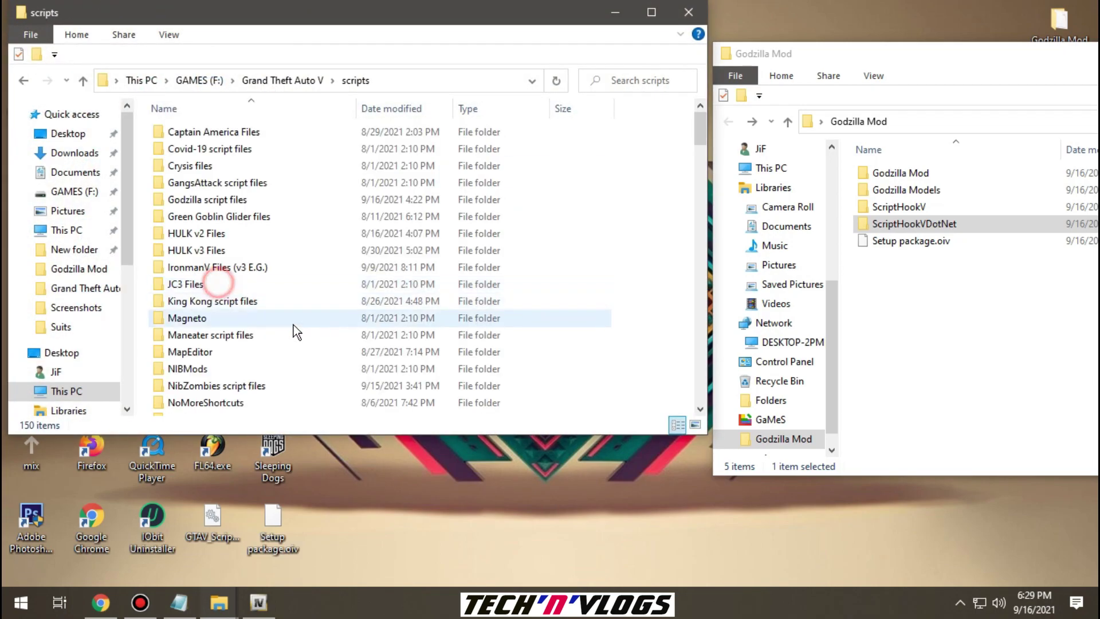
pyautogui.click(198, 202)
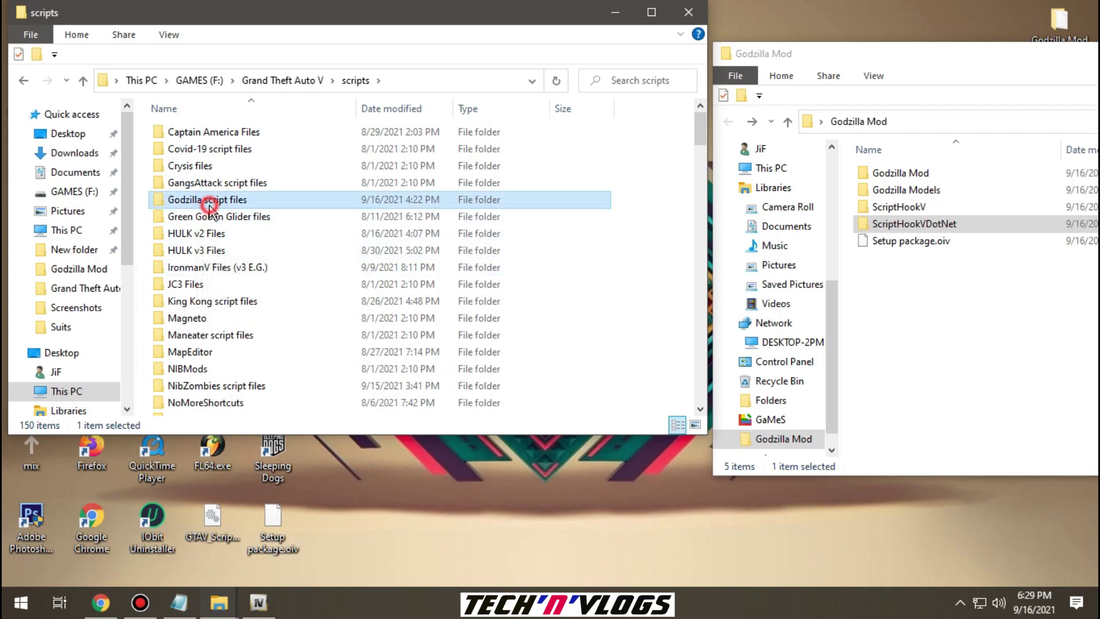
pyautogui.doubleClick(254, 198)
pyautogui.click(179, 166)
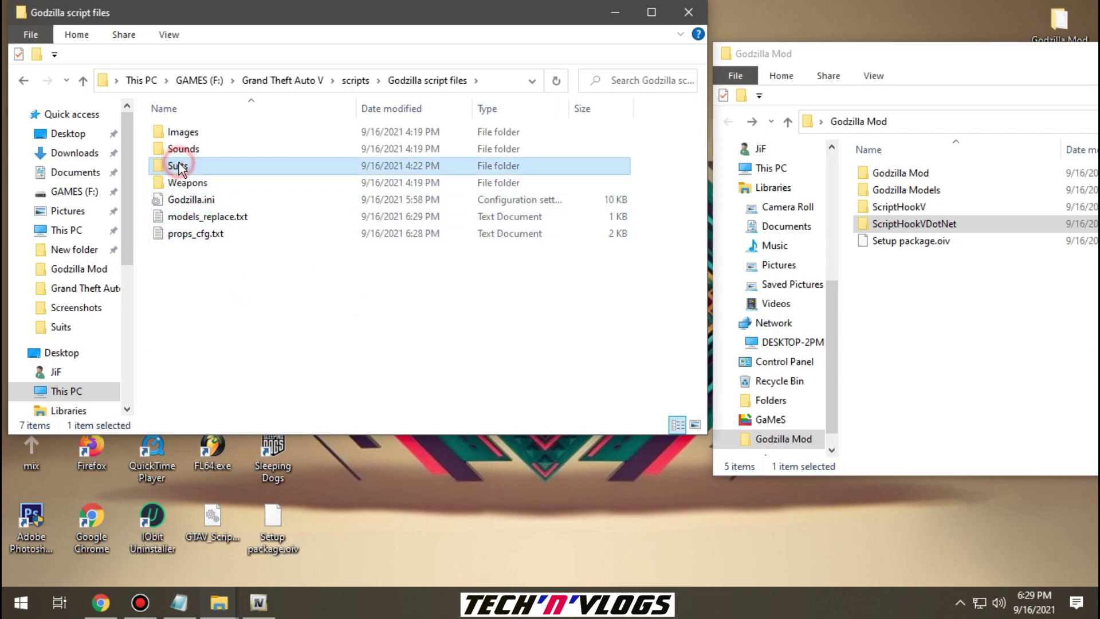
pyautogui.doubleClick(217, 169)
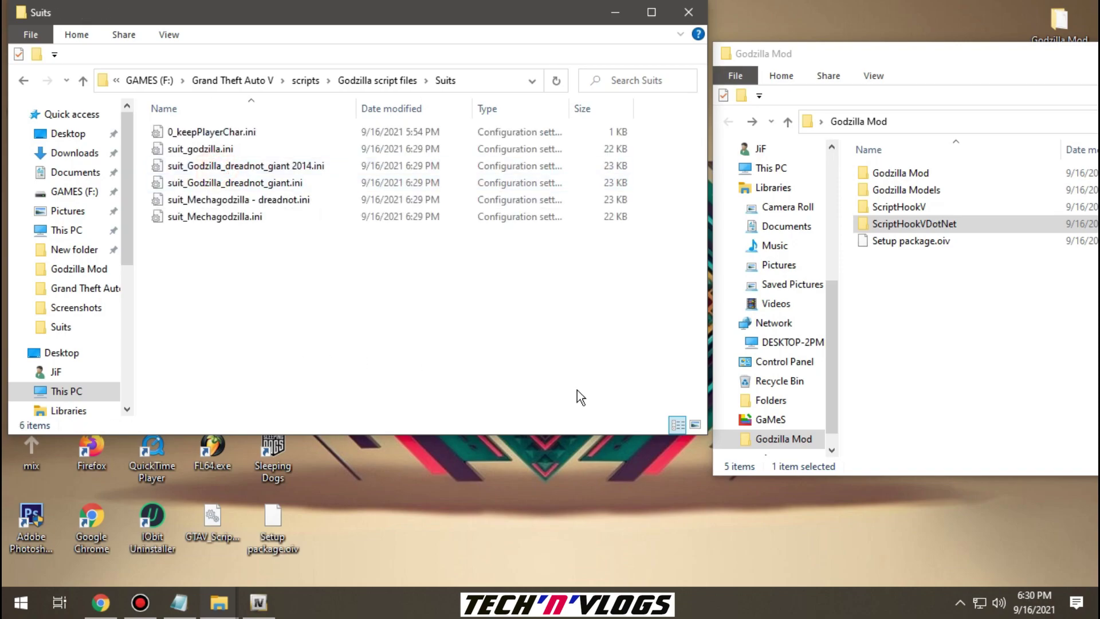
# - Align the Godzilla Mod window beside the Suits window and open its Godzilla Models folder
pyautogui.click(1000, 360)
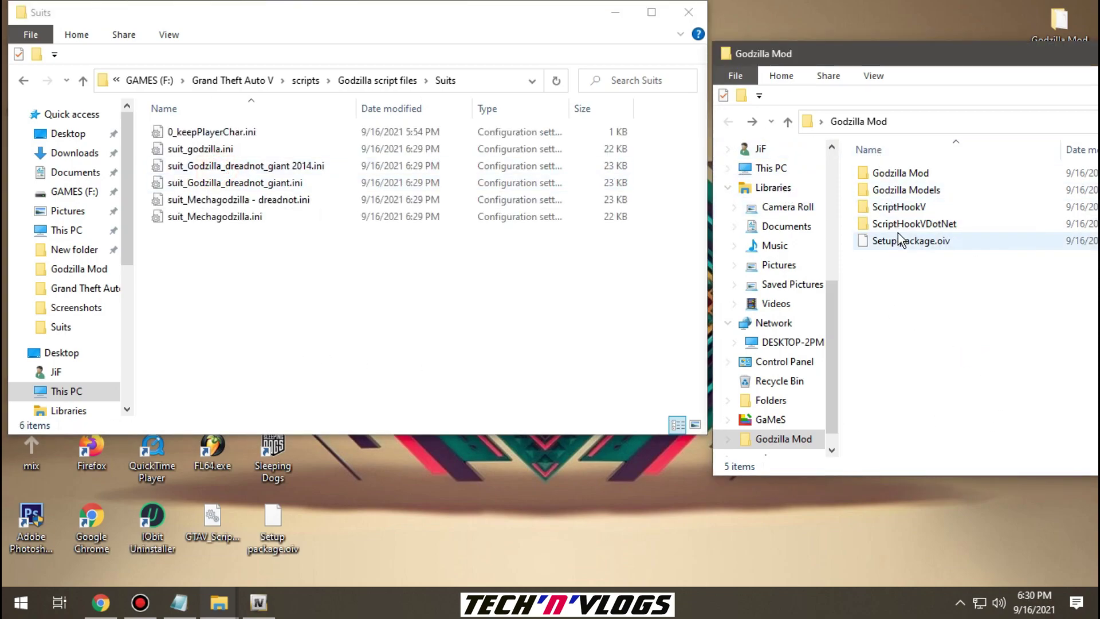
pyautogui.click(938, 189)
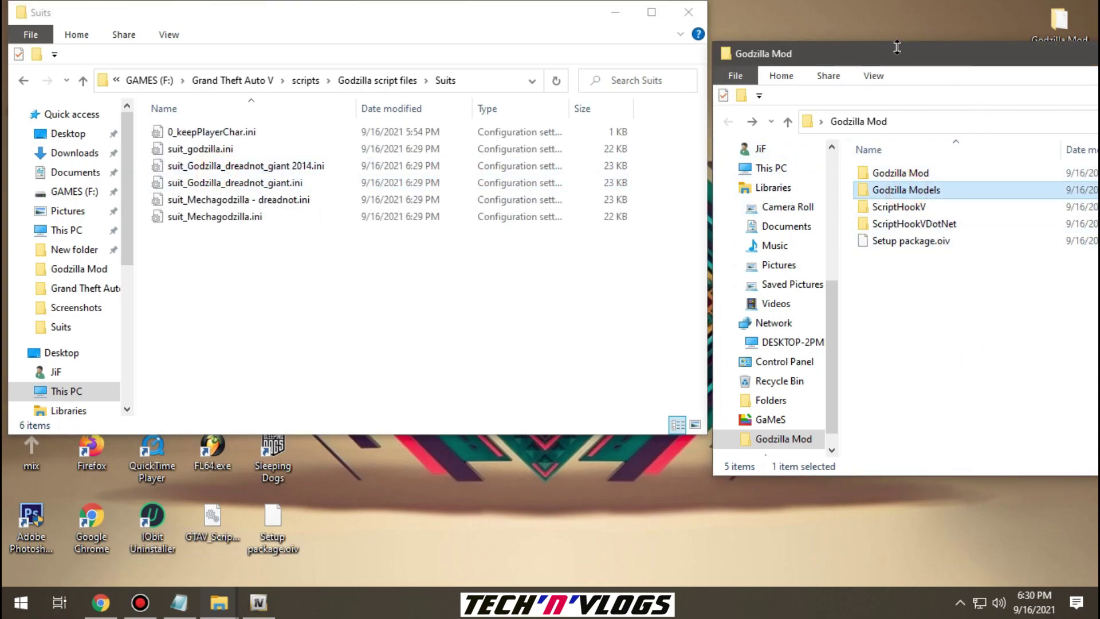
pyautogui.moveTo(897, 49); pyautogui.dragTo(862, 10)
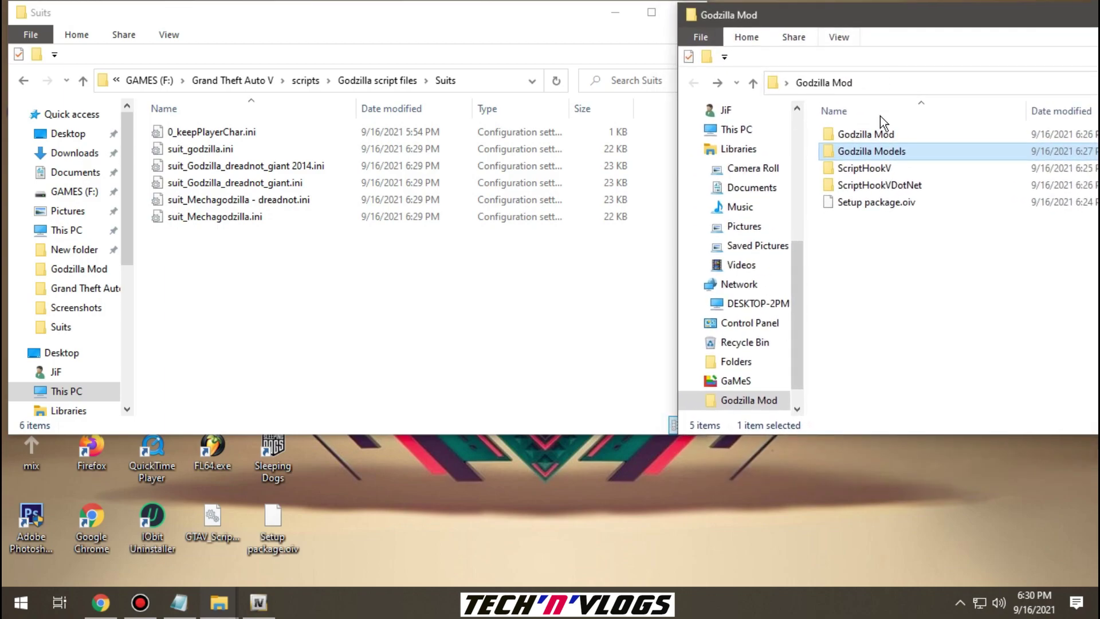
pyautogui.doubleClick(895, 152)
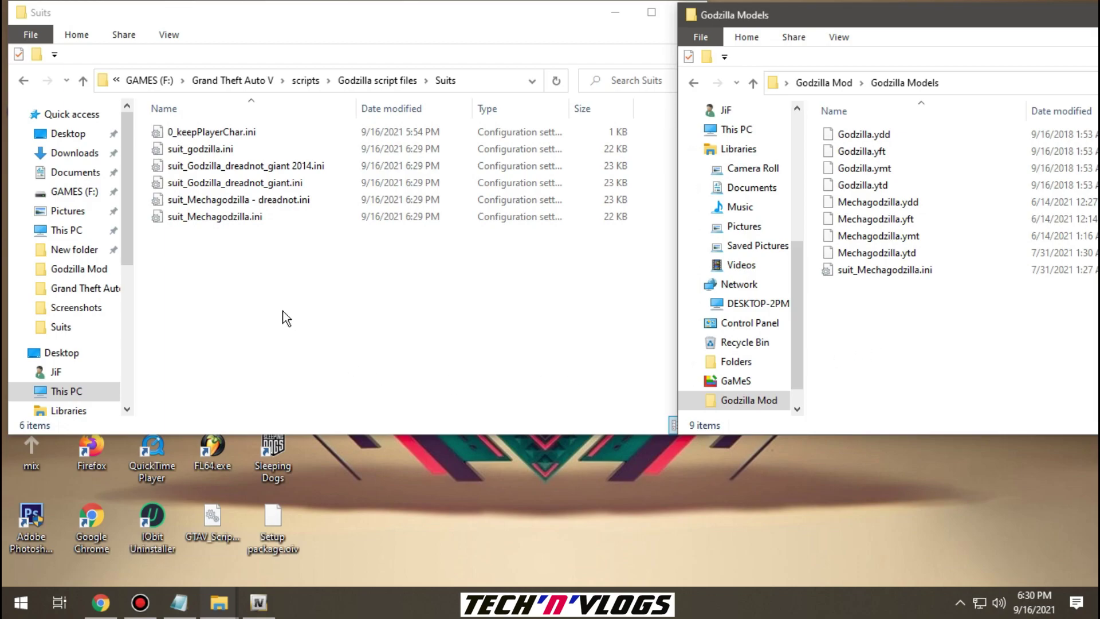
# - Open suit_Mechagodzilla - dreadnot.ini from the Suits folder and copy its model name, Mechagodzilla_dreadnot_giant
pyautogui.click(213, 200)
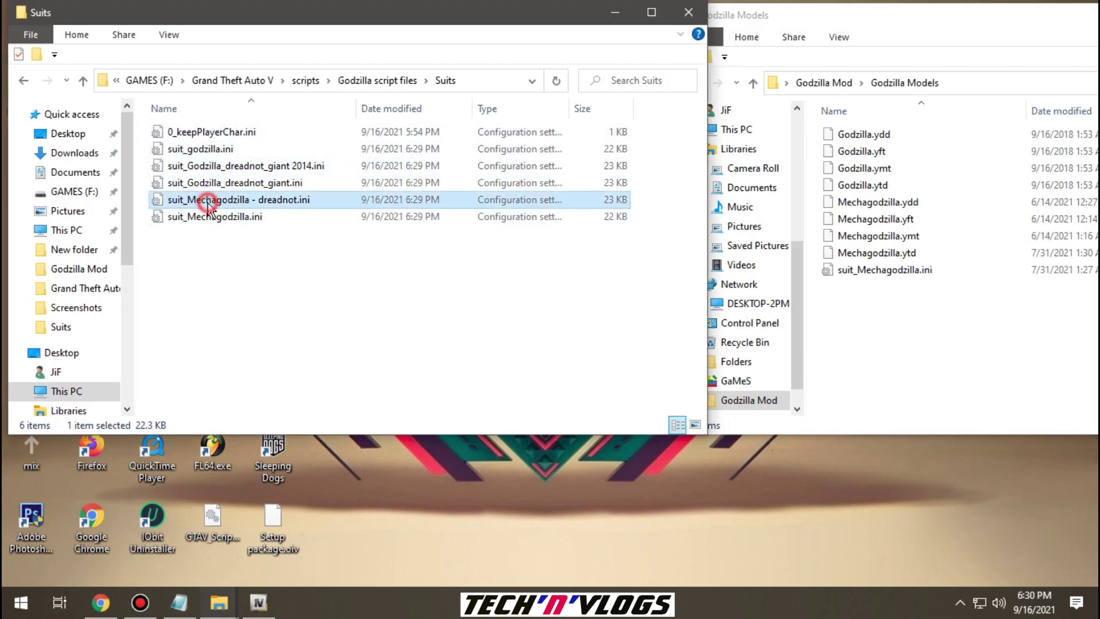
pyautogui.doubleClick(235, 200)
pyautogui.moveTo(642, 250); pyautogui.dragTo(381, 160)
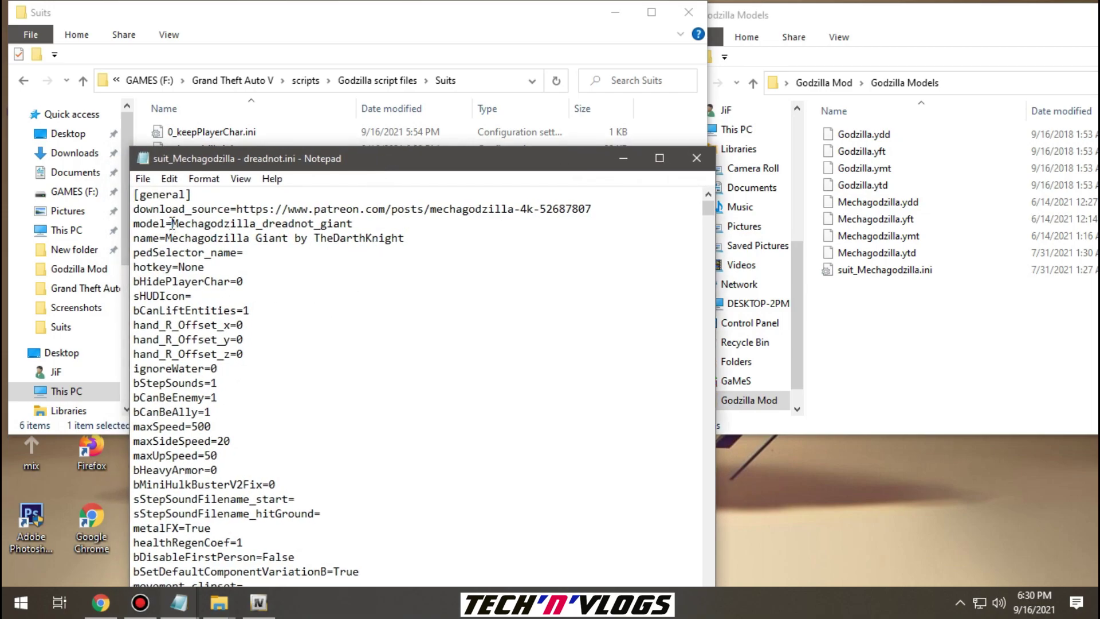
pyautogui.moveTo(170, 223); pyautogui.dragTo(340, 224)
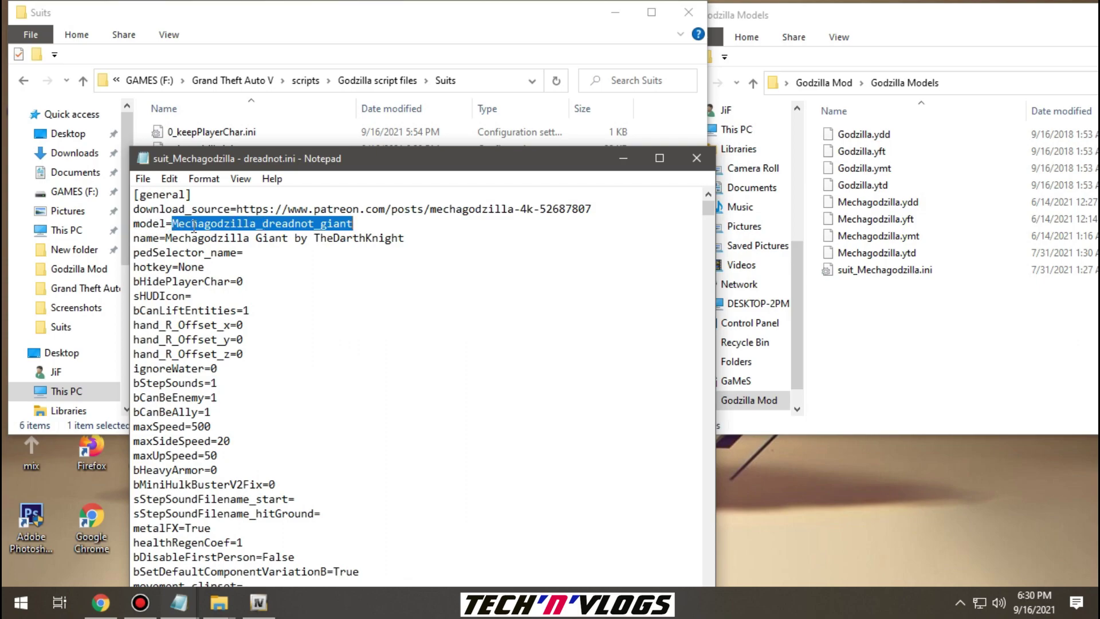
pyautogui.rightClick(227, 225)
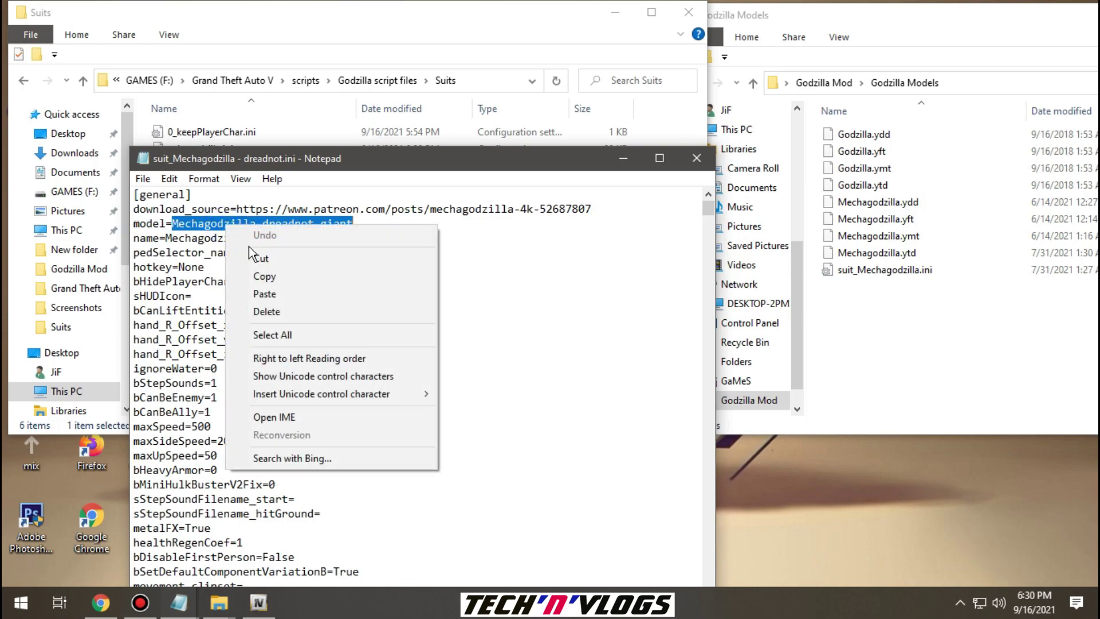
pyautogui.click(252, 276)
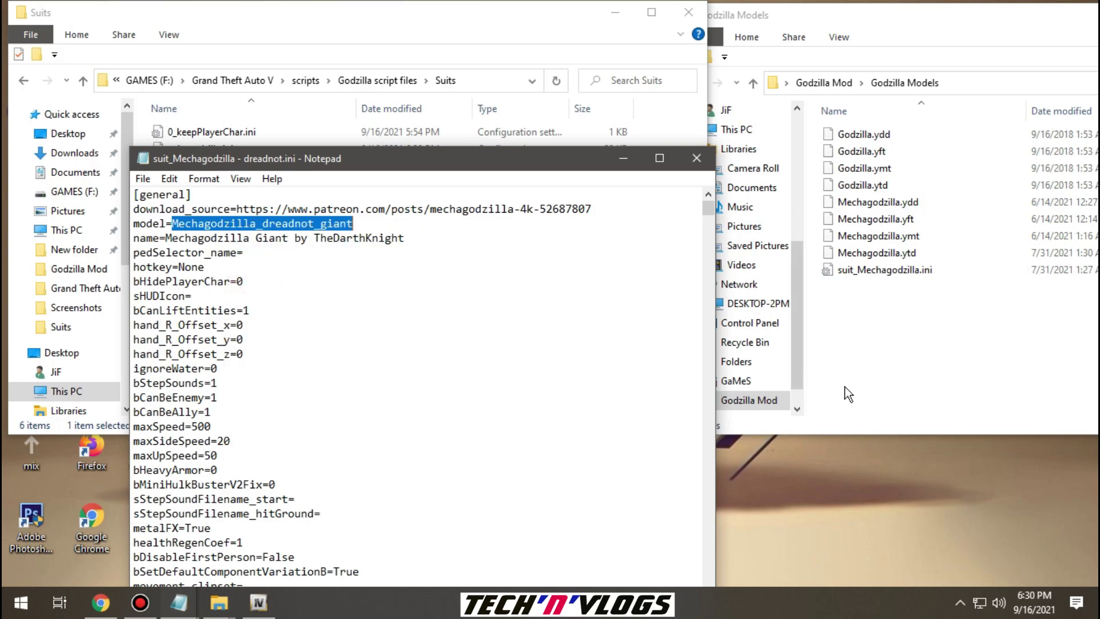
# - Rename the Mechagodzilla .ydd, .yft, .ymt and .ytd files in Godzilla Models together as Mechagodzilla_dreadnot_giant, keeping their extensions
pyautogui.click(862, 207)
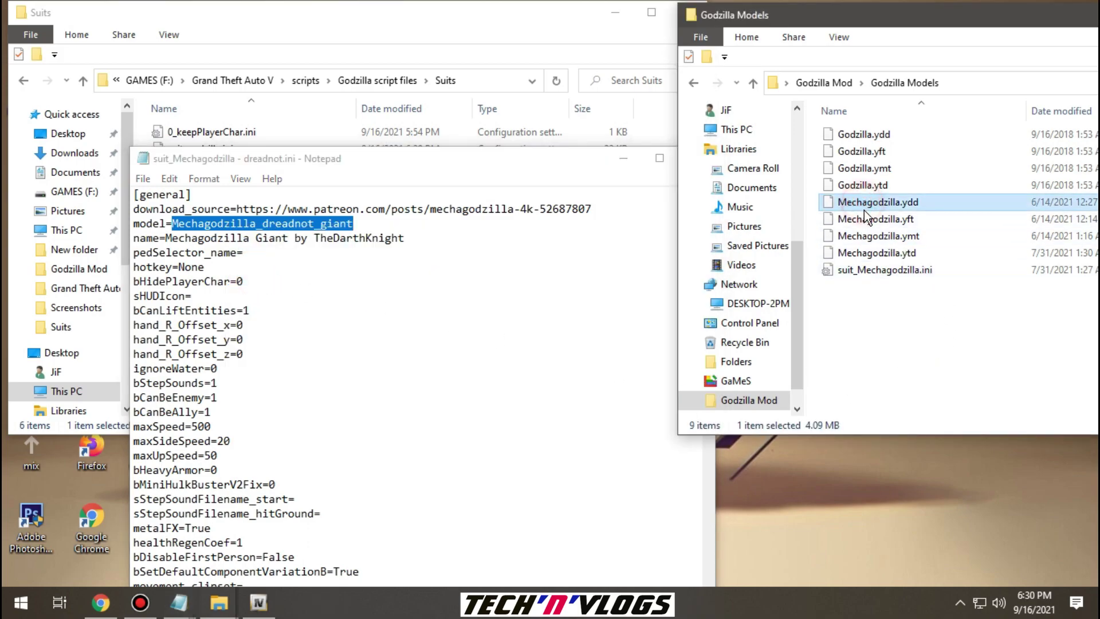
pyautogui.keyDown('ctrl'); pyautogui.click(864, 219); pyautogui.keyUp('ctrl')
pyautogui.keyDown('ctrl'); pyautogui.click(867, 235); pyautogui.keyUp('ctrl')
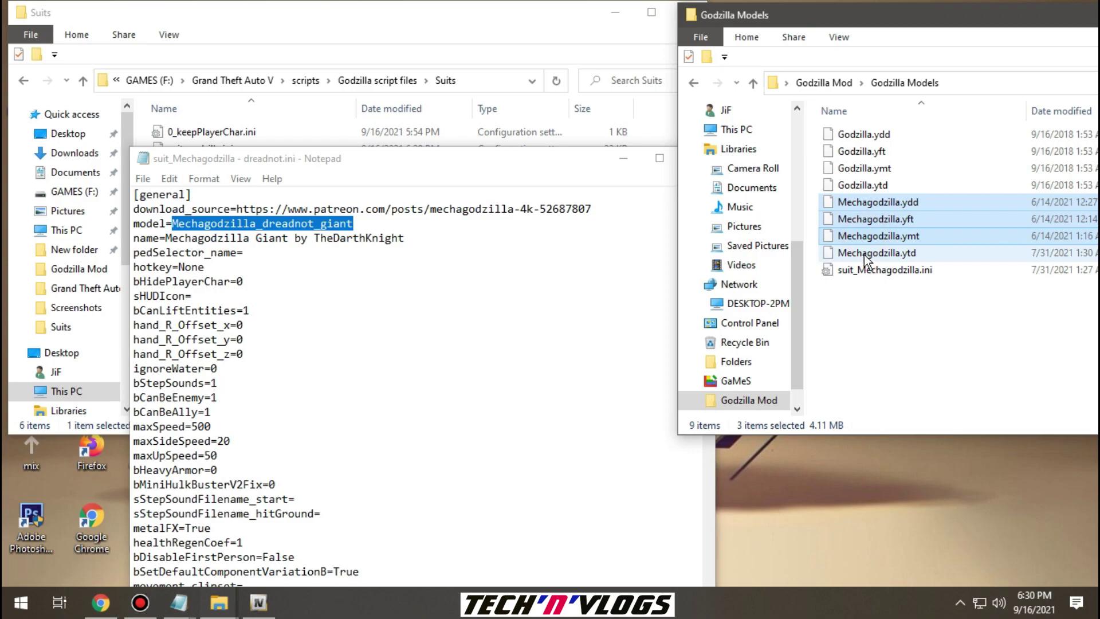
pyautogui.keyDown('ctrl'); pyautogui.click(865, 254); pyautogui.keyUp('ctrl')
pyautogui.rightClick(868, 218)
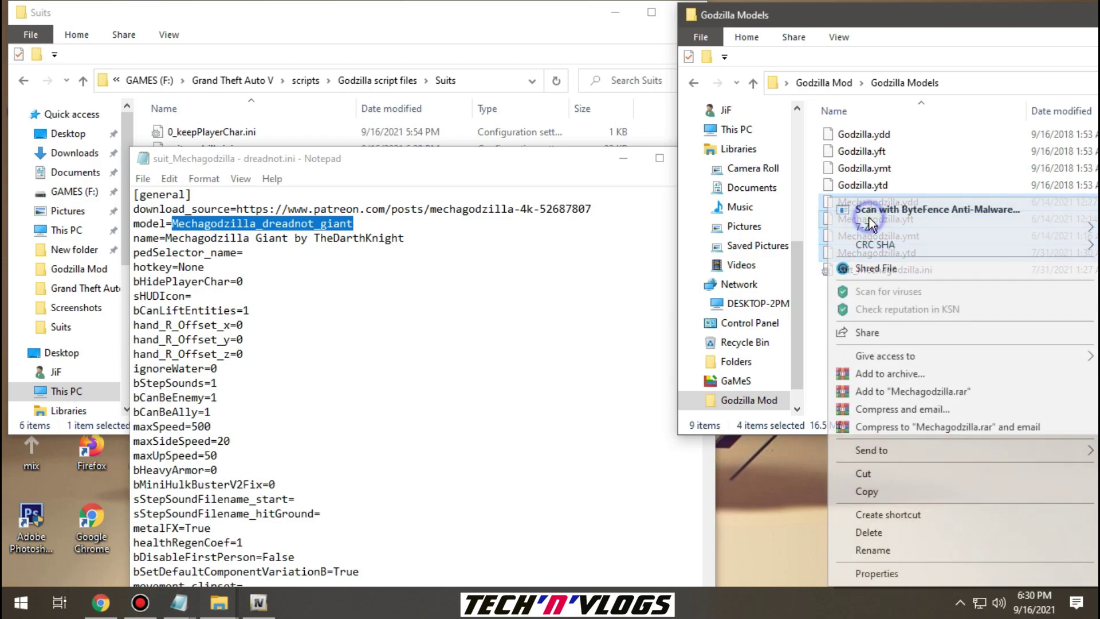
pyautogui.click(873, 550)
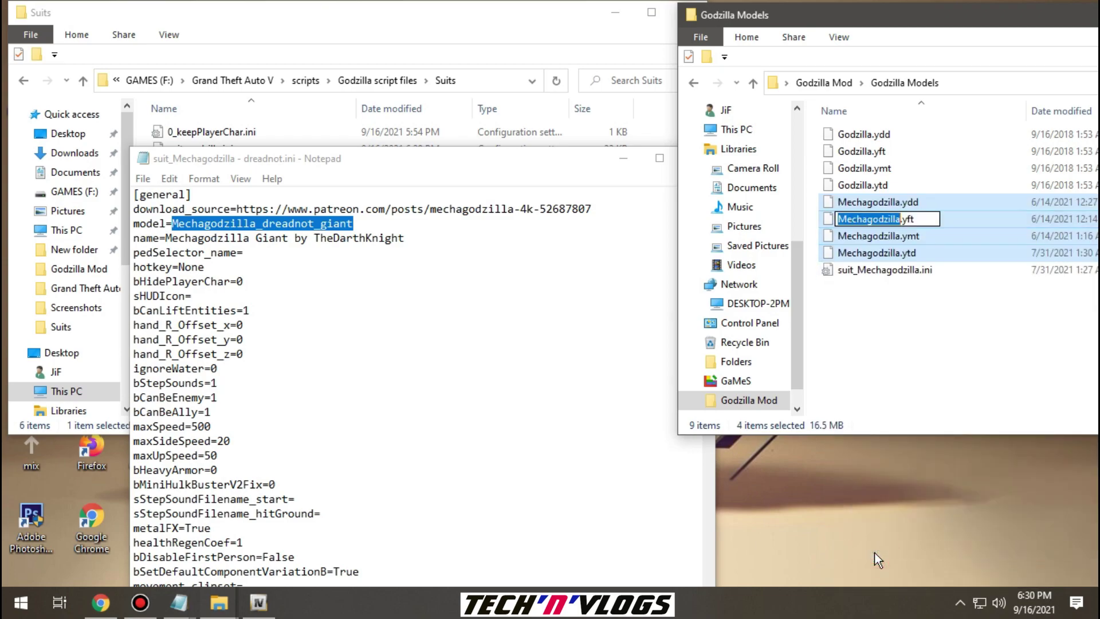
pyautogui.hotkey('ctrl', 'v')
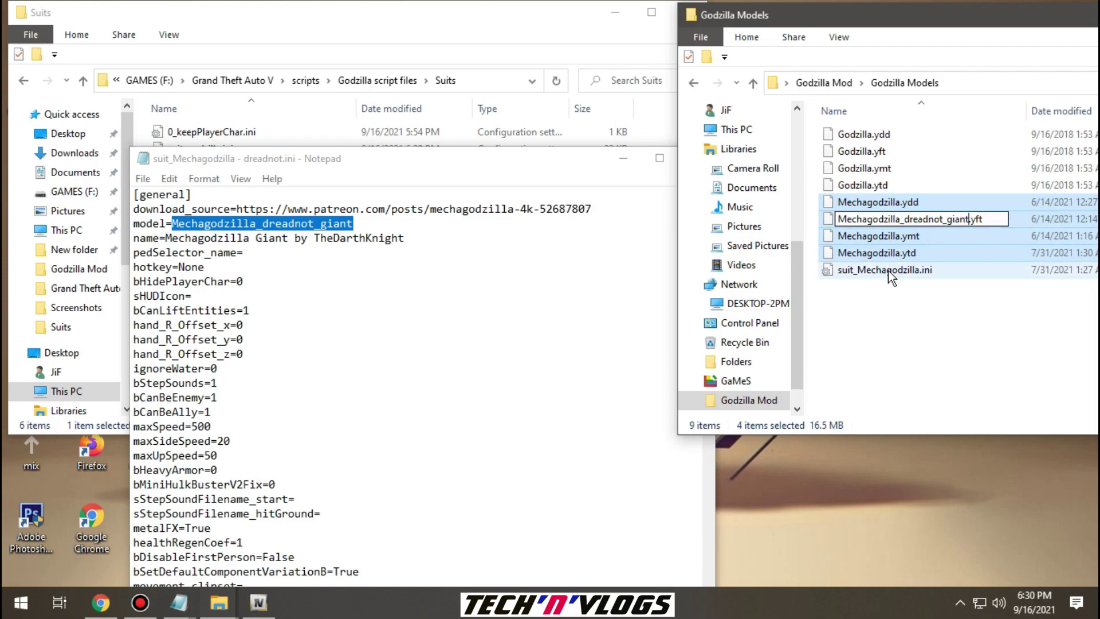
pyautogui.click(898, 345)
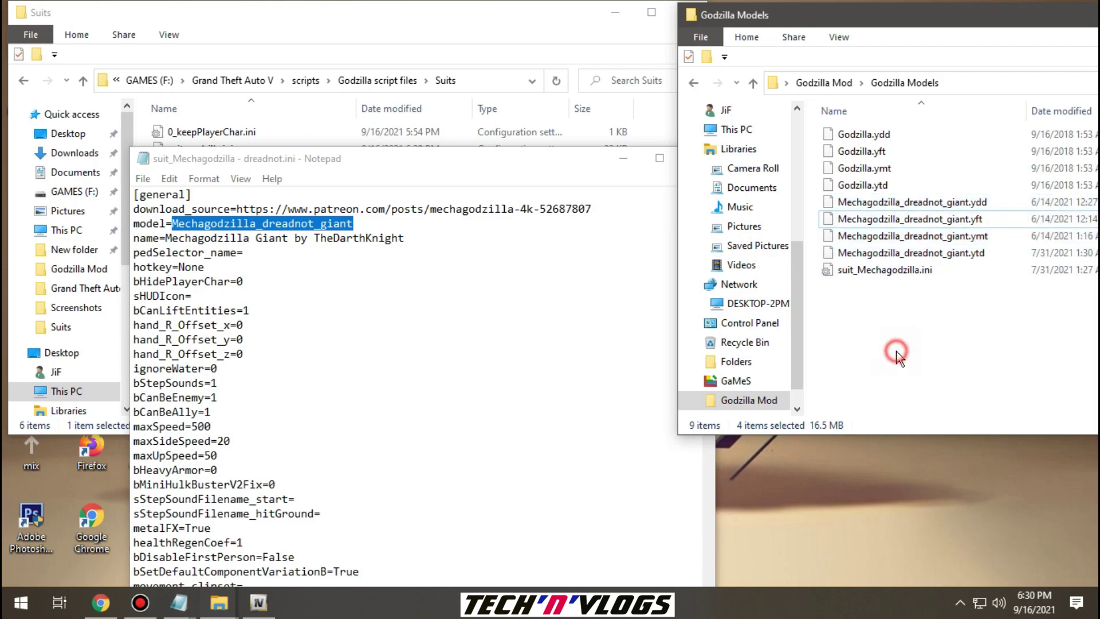
# - Rename suit_Mechagodzilla.ini in Godzilla Models as suit_Mechagodzilla_dreadnot_giant.ini
pyautogui.rightClick(873, 270)
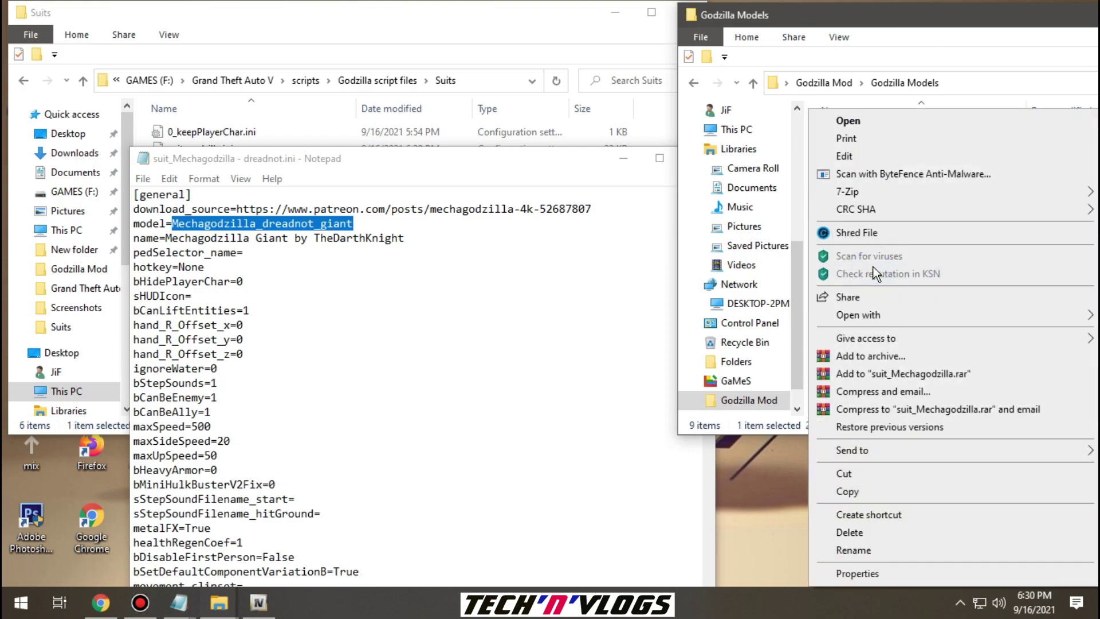
pyautogui.click(868, 551)
pyautogui.moveTo(857, 270); pyautogui.dragTo(871, 274)
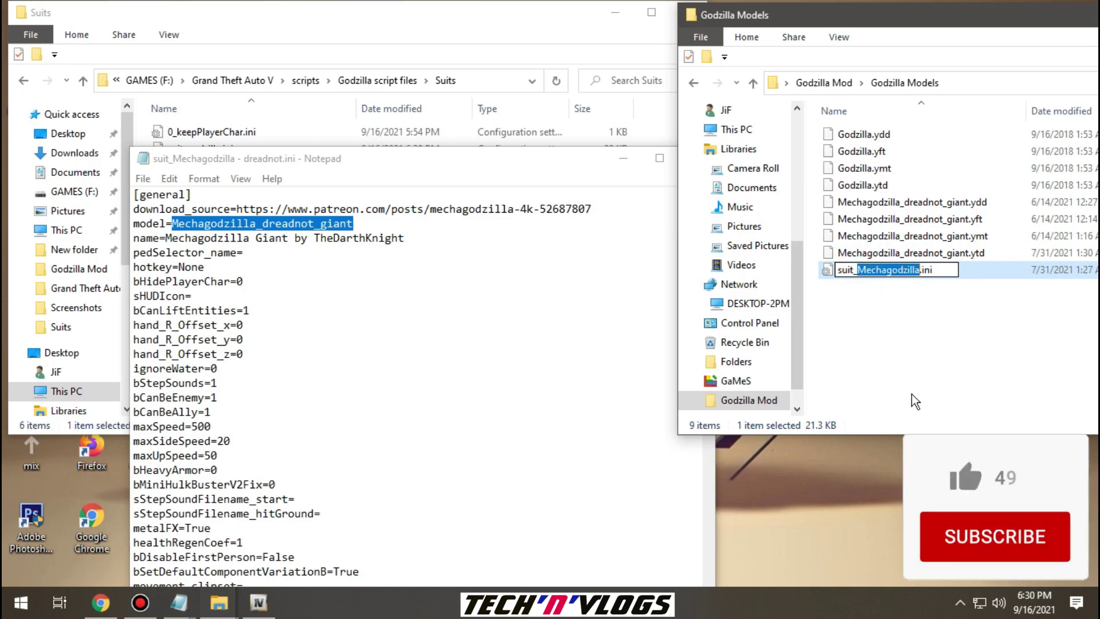
pyautogui.write('Mechagodzilla_dreadnot_giant')
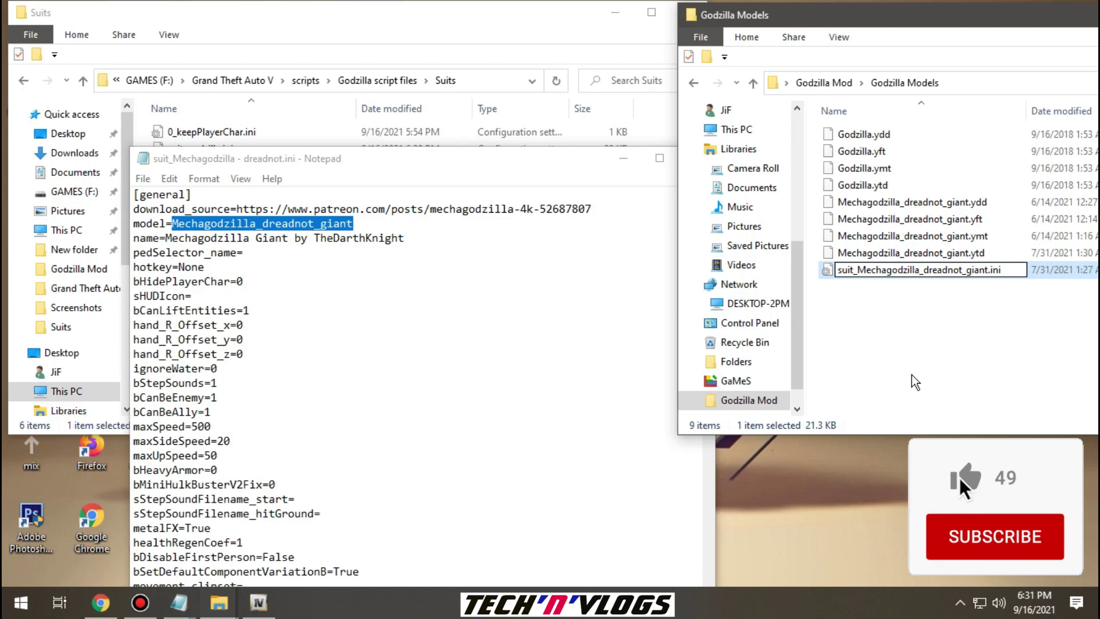
pyautogui.click(910, 353)
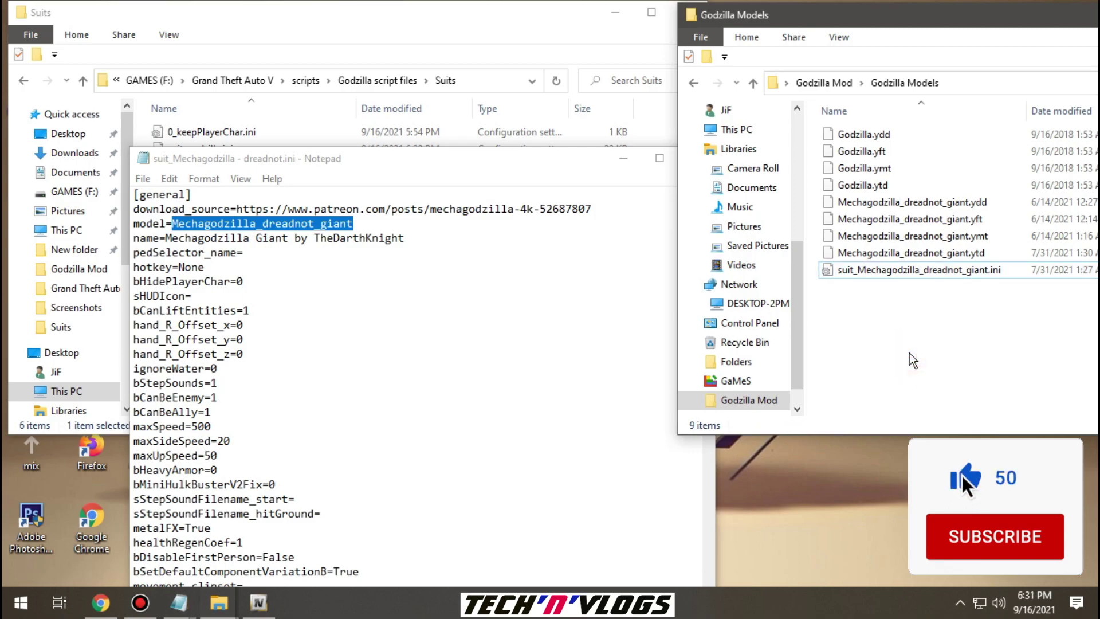
# - Set the model entry in suit_Mechagodzilla_dreadnot_giant.ini to Mechagodzilla_dreadnot_giant, save the file and close both open ini files
pyautogui.doubleClick(909, 271)
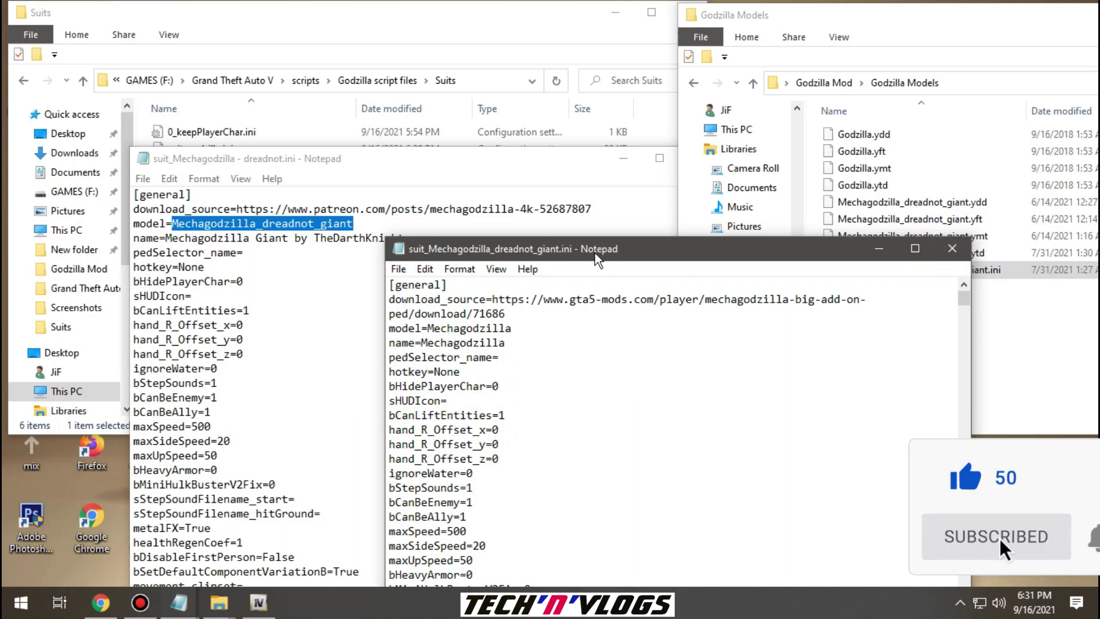
pyautogui.moveTo(679, 258); pyautogui.dragTo(687, 155)
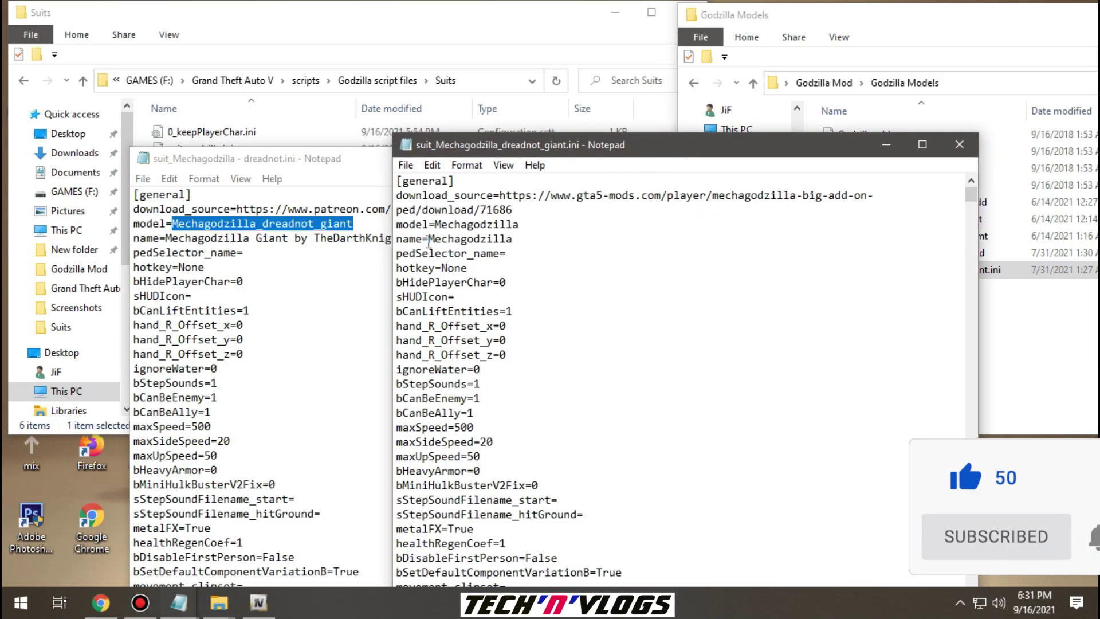
pyautogui.moveTo(435, 224); pyautogui.dragTo(524, 224)
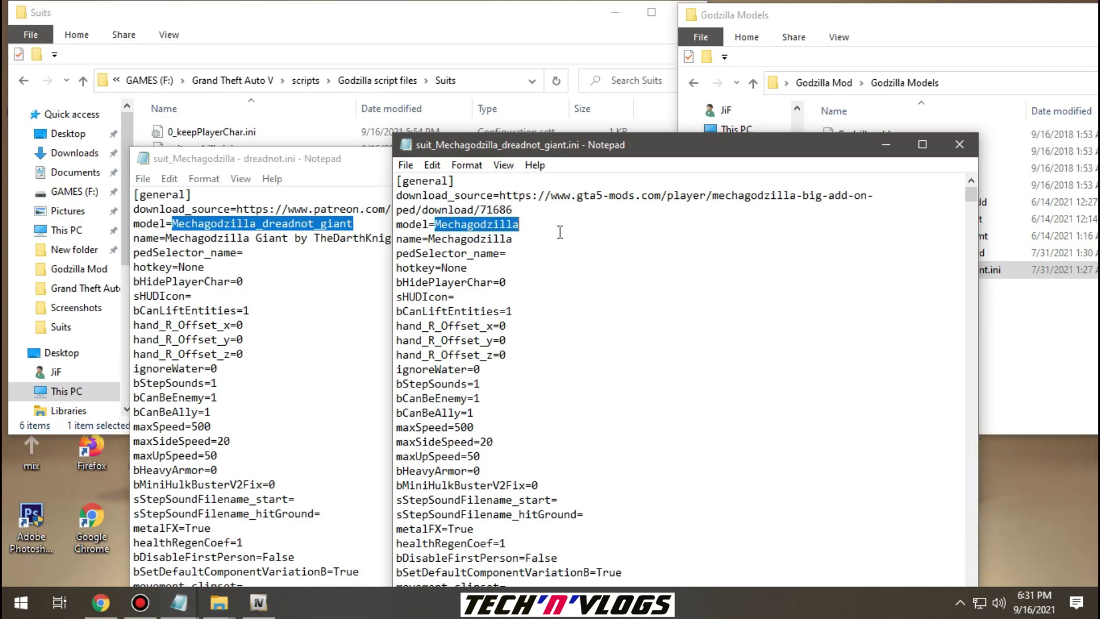
pyautogui.rightClick(449, 225)
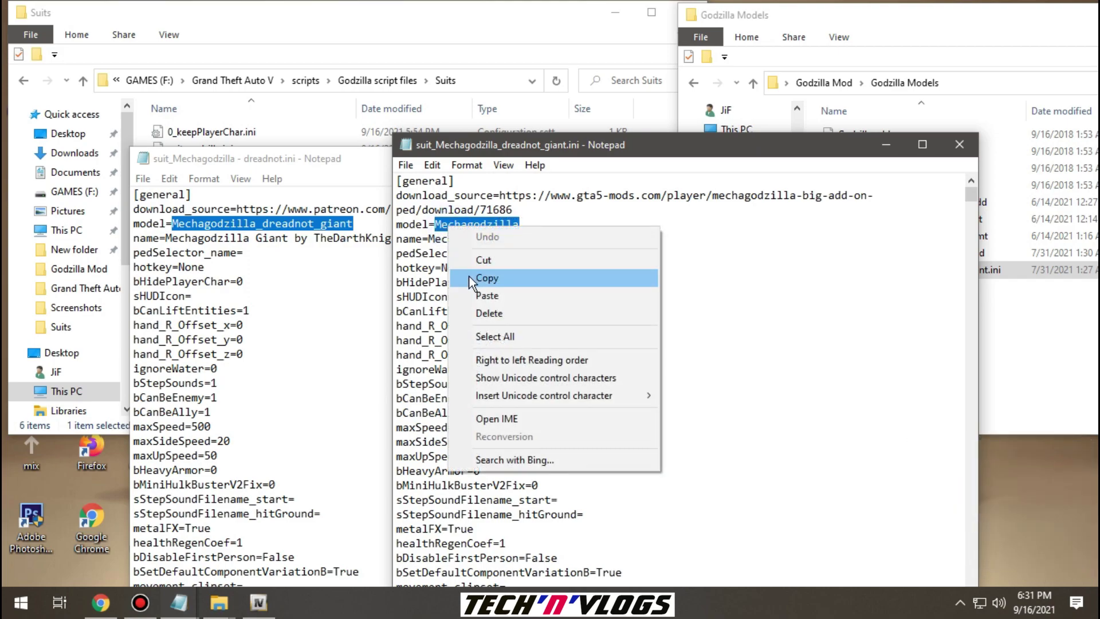
pyautogui.click(462, 291)
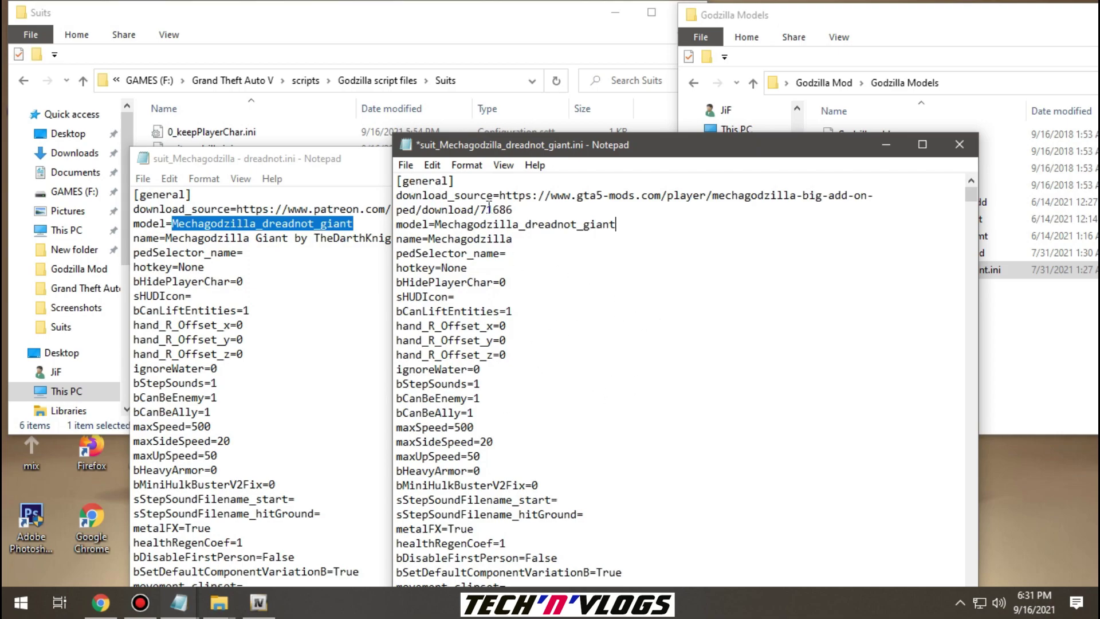
pyautogui.click(407, 166)
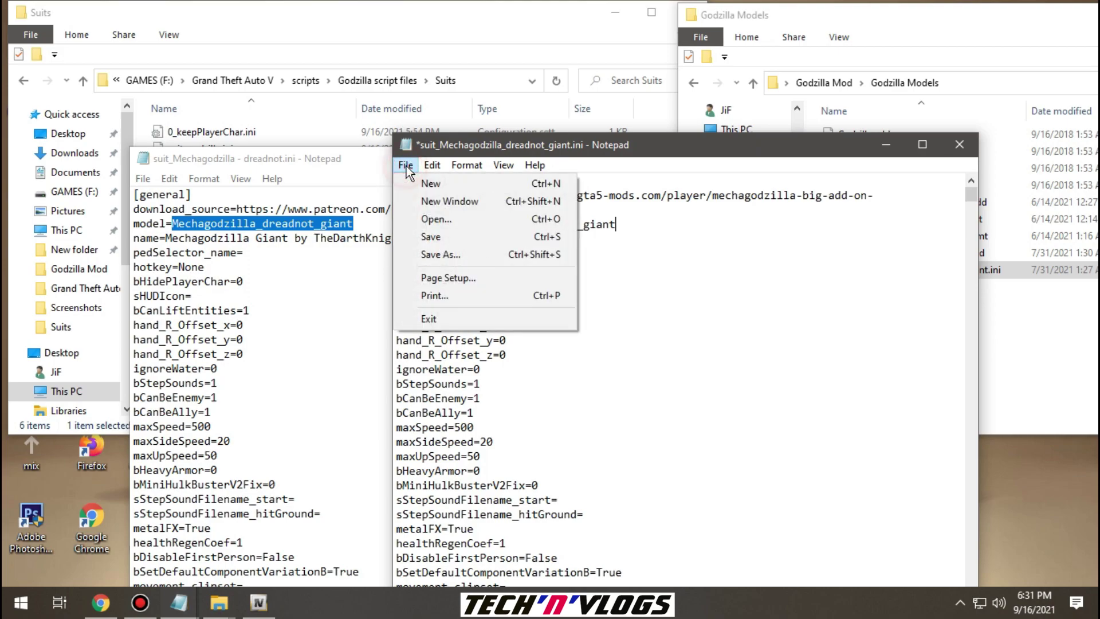
pyautogui.click(411, 236)
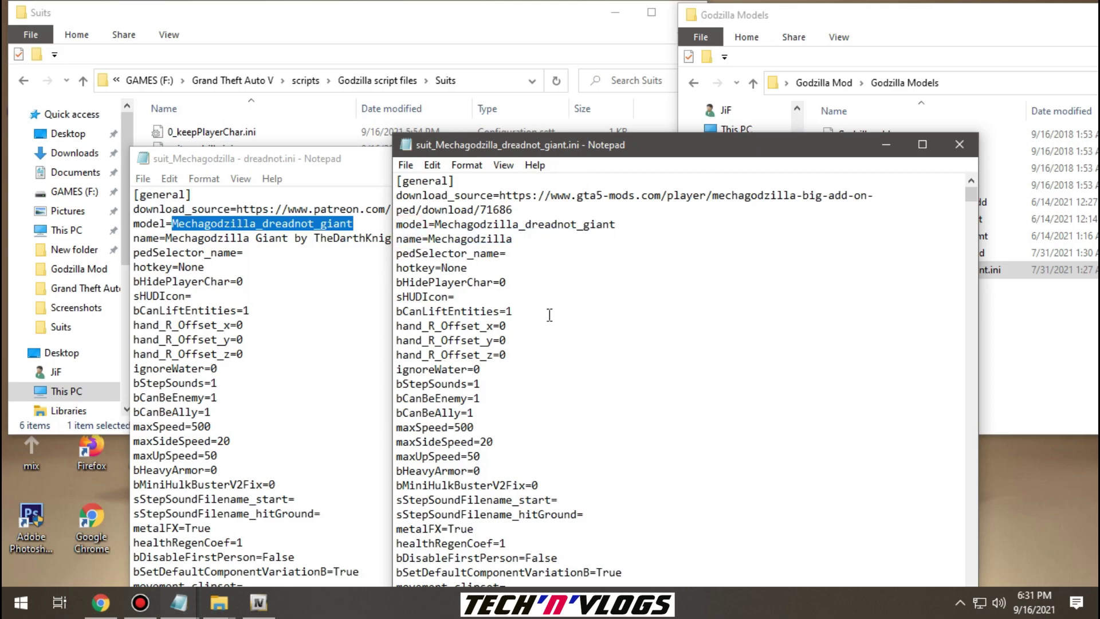
pyautogui.click(967, 144)
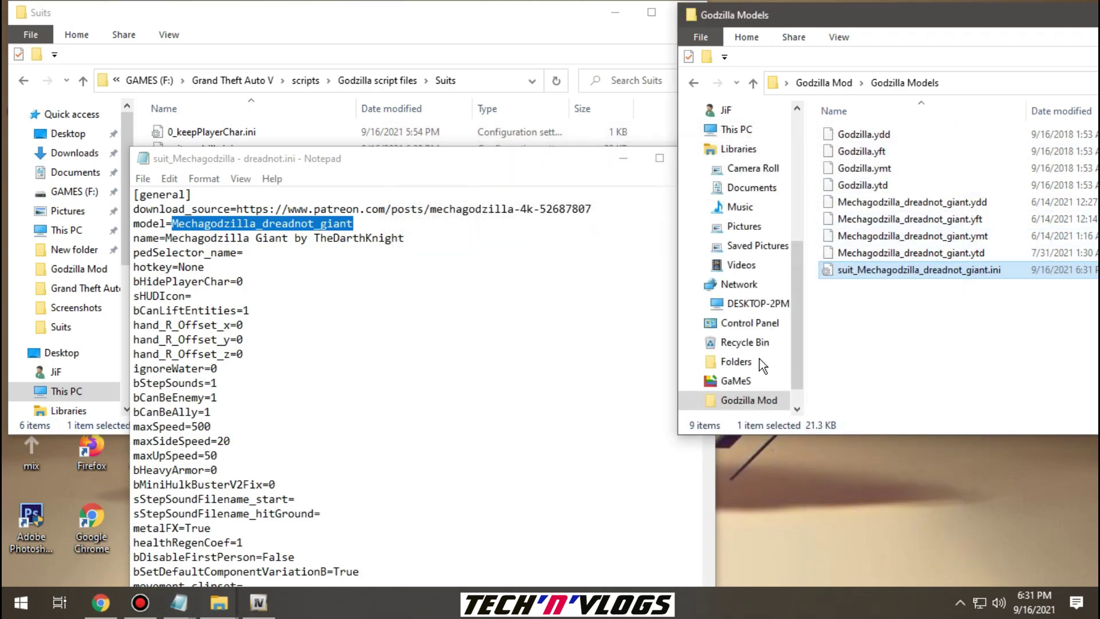
pyautogui.click(511, 169)
pyautogui.click(702, 158)
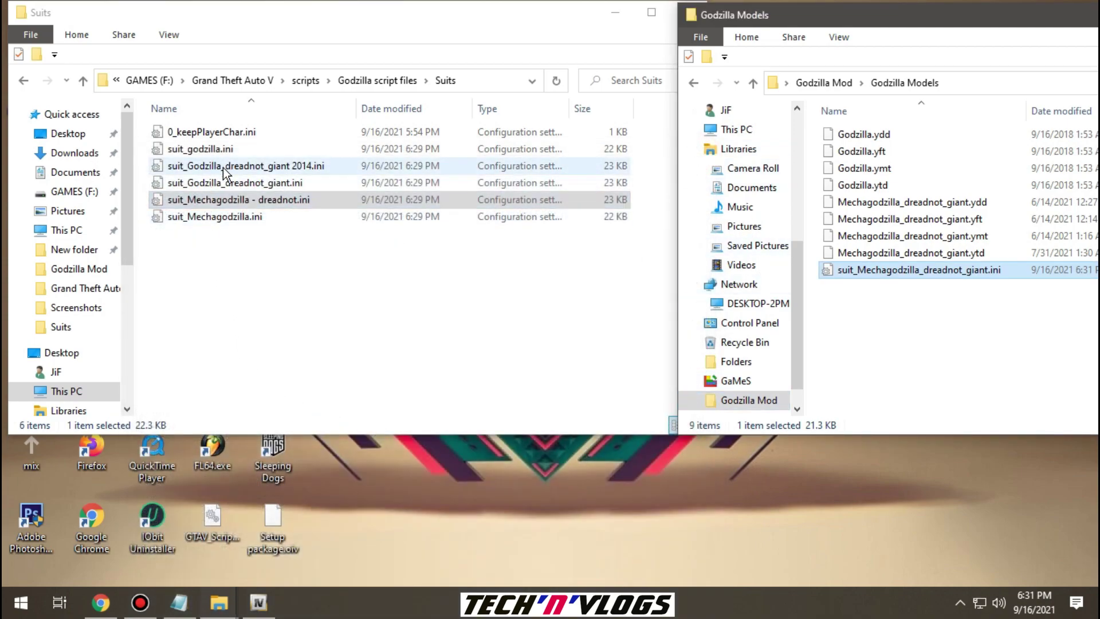
# - Copy suit_Godzilla_dreadnot_giant 2014.ini from the Suits folder into the Godzilla Models folder
pyautogui.click(281, 170)
pyautogui.moveTo(215, 169); pyautogui.dragTo(920, 376)
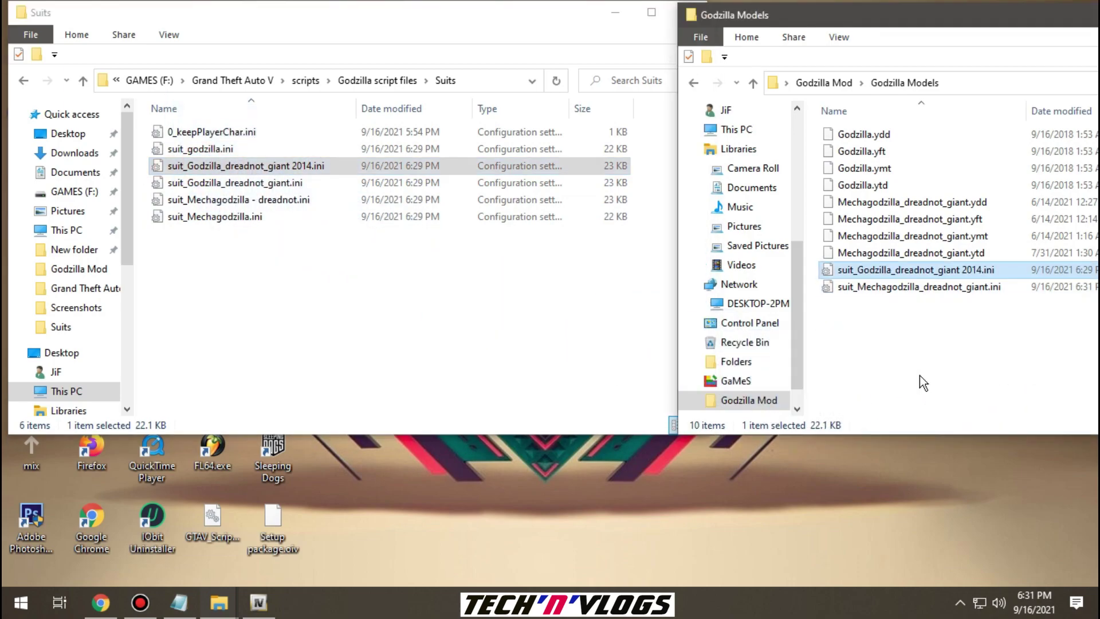
pyautogui.rightClick(866, 271)
pyautogui.click(695, 488)
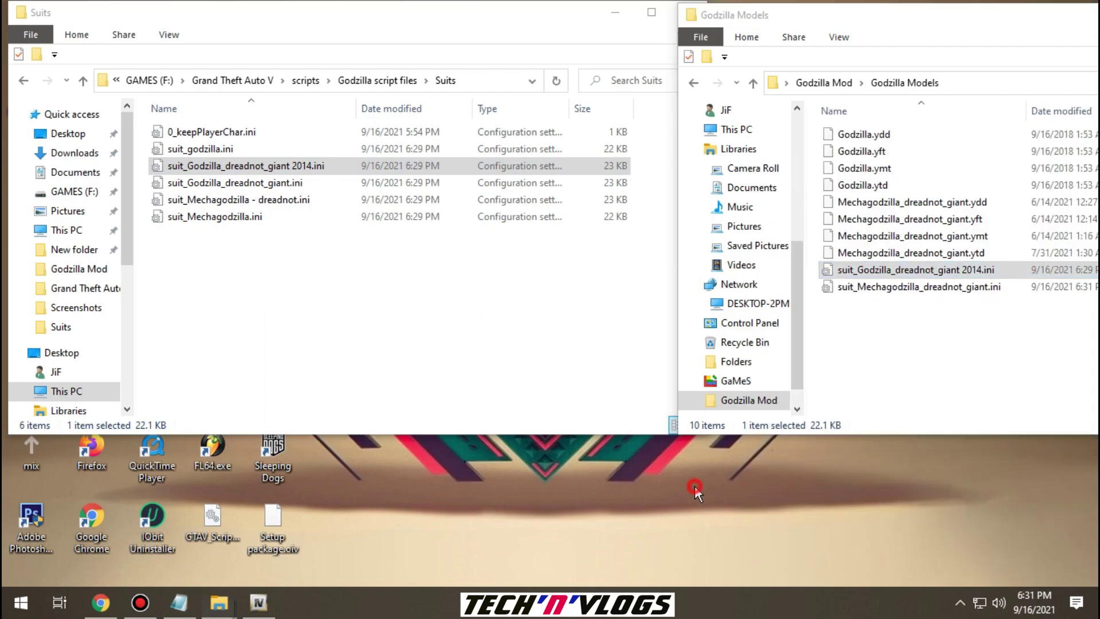
# - Open suit_Godzilla_dreadnot_giant 2014.ini in Godzilla Models, copy its model value Godzilla_dreadnot_giant2014 and close the file
pyautogui.doubleClick(901, 271)
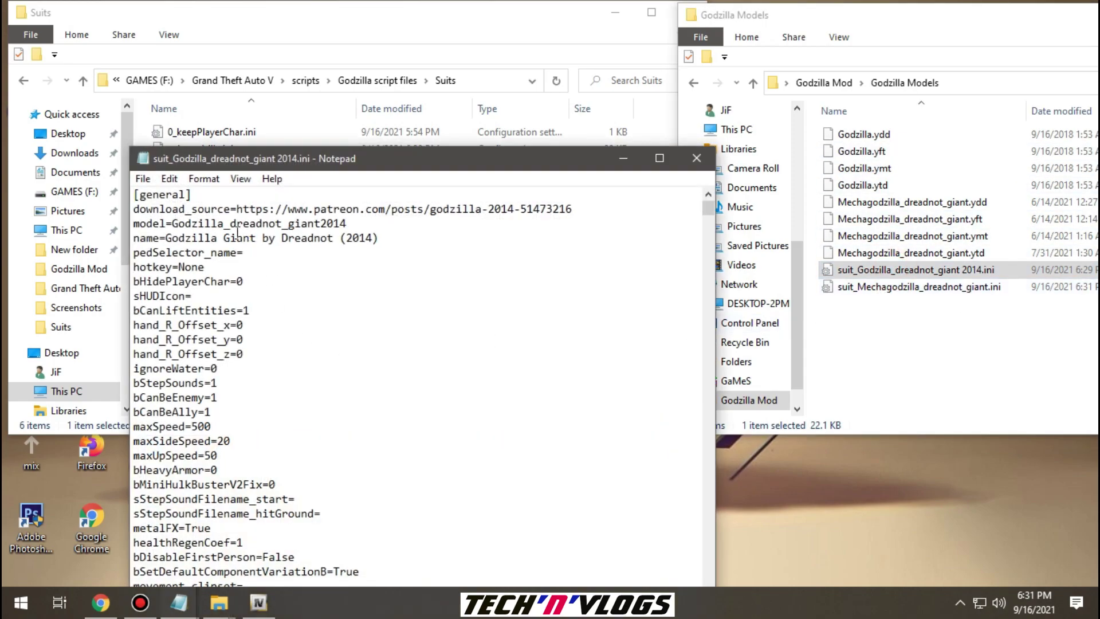
pyautogui.click(172, 222)
pyautogui.moveTo(231, 223); pyautogui.dragTo(360, 224)
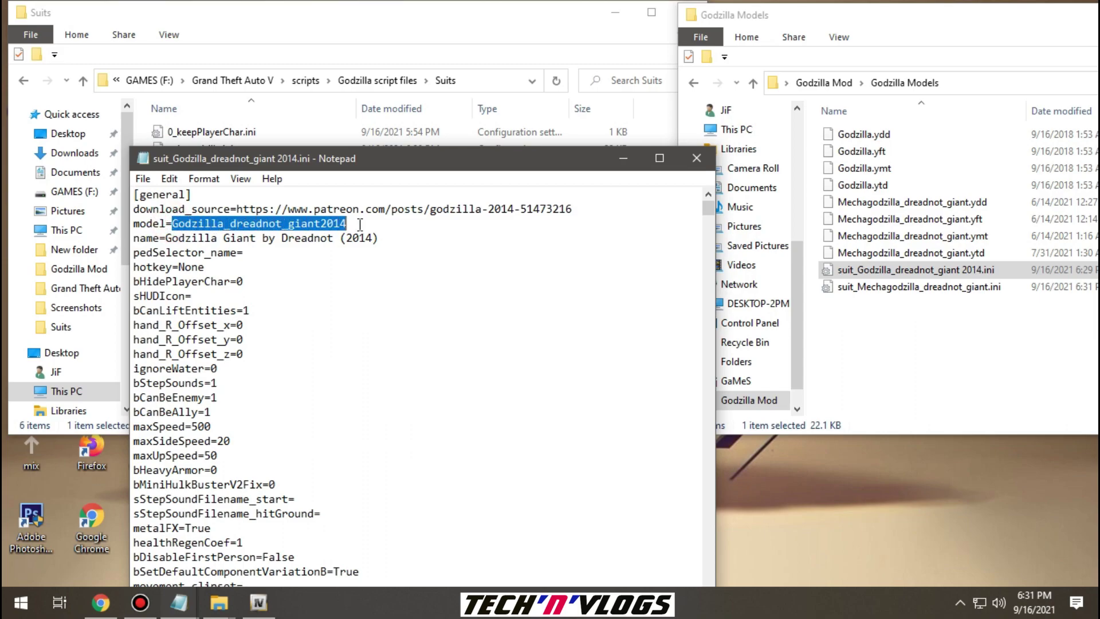
pyautogui.rightClick(195, 224)
pyautogui.click(222, 277)
pyautogui.click(697, 159)
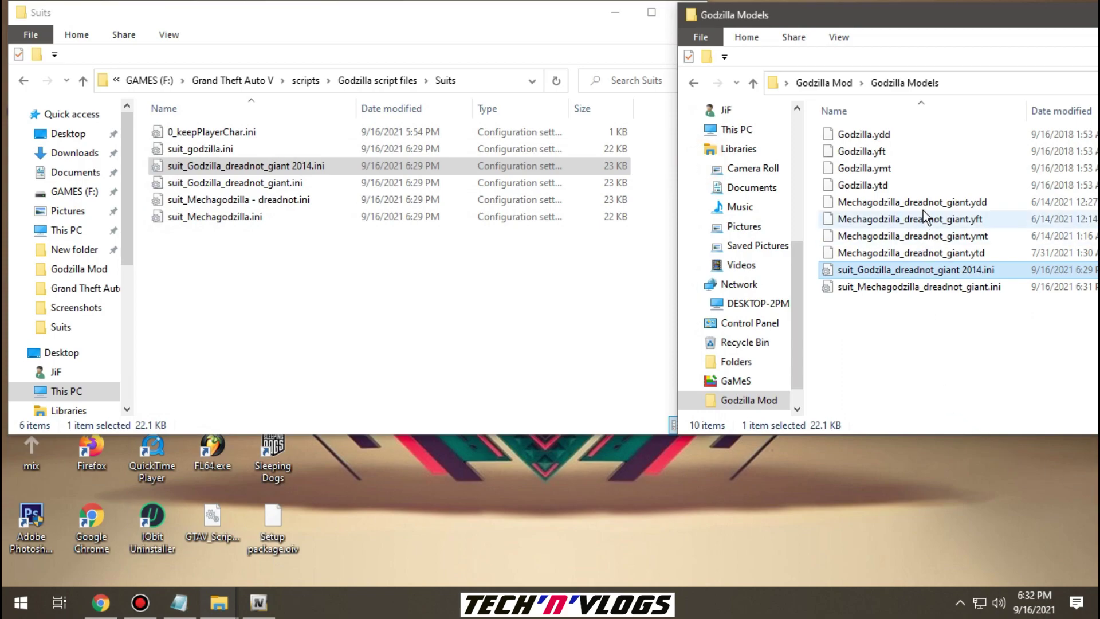
# - Rename the Godzilla .ydd, .yft, .ymt and .ytd files in Godzilla Models together as Godzilla_dreadnot_giant2014, keeping their extensions
pyautogui.click(857, 135)
pyautogui.keyDown('ctrl'); pyautogui.click(856, 151); pyautogui.keyUp('ctrl')
pyautogui.keyDown('ctrl'); pyautogui.click(860, 169); pyautogui.keyUp('ctrl')
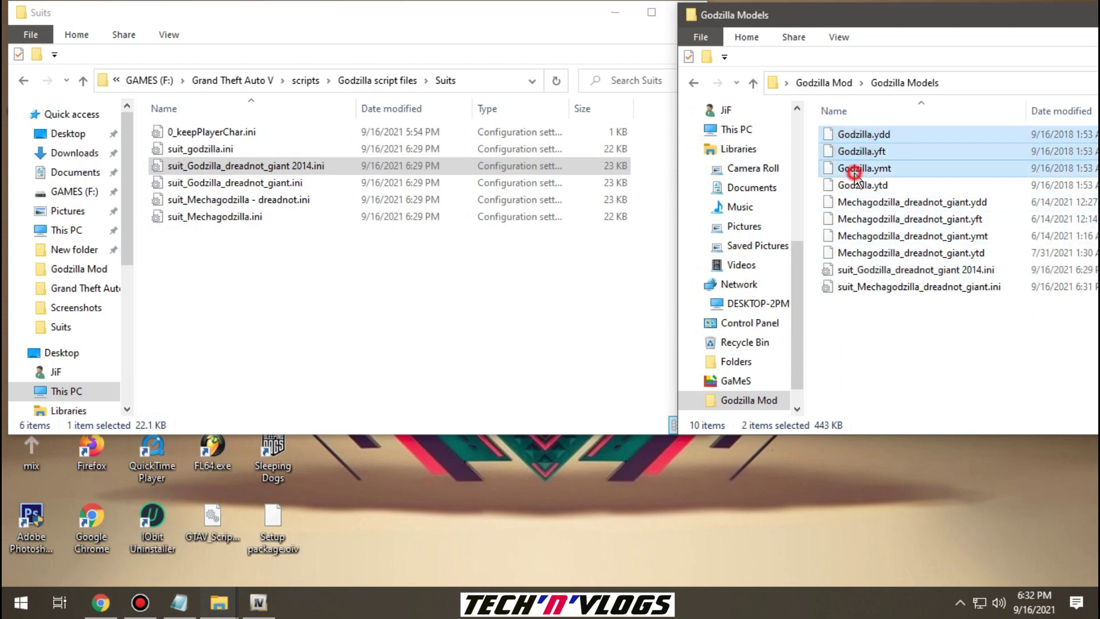
pyautogui.keyDown('ctrl'); pyautogui.click(860, 185); pyautogui.keyUp('ctrl')
pyautogui.rightClick(850, 137)
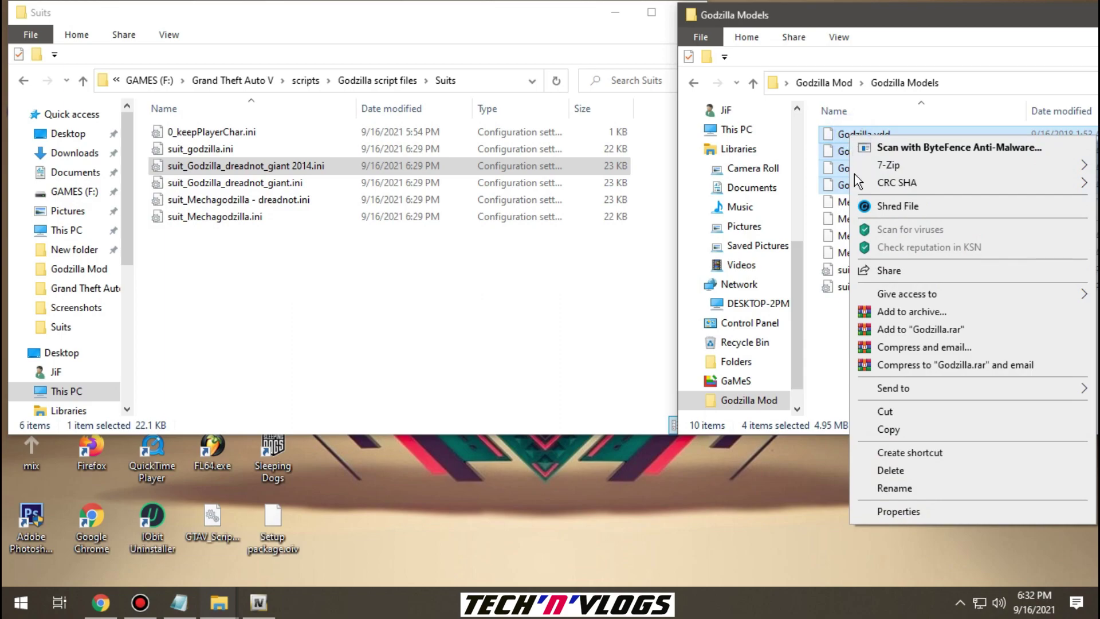
pyautogui.click(884, 491)
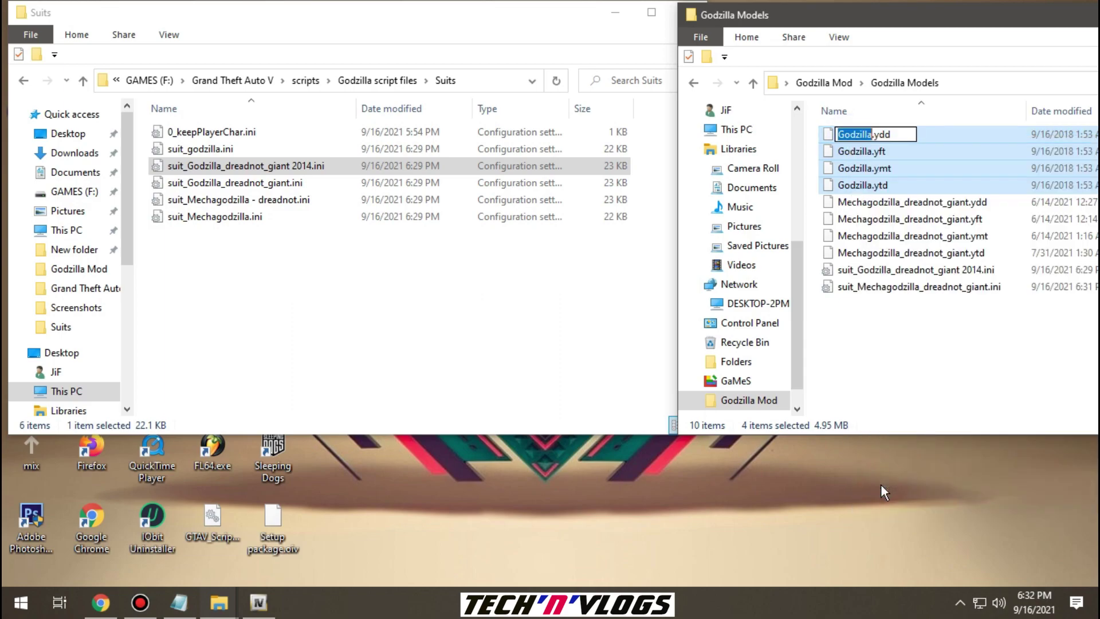
pyautogui.rightClick(857, 132)
pyautogui.click(877, 202)
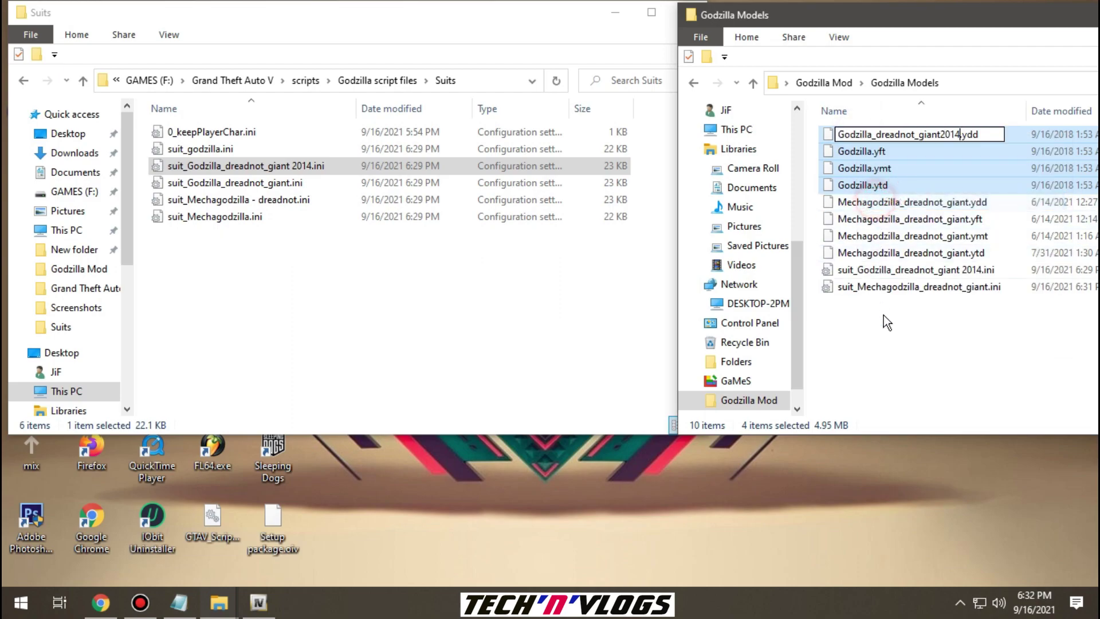
pyautogui.click(893, 387)
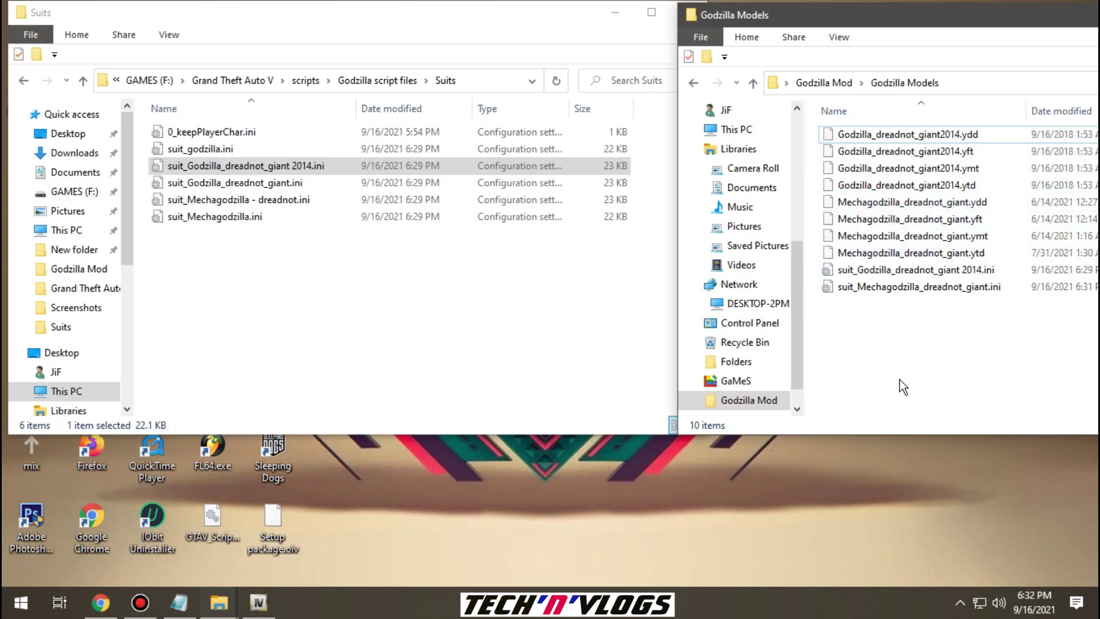
# - Close the Suits folder window, switch to OpenIV and open mods/update/x64/dlcpacks
pyautogui.click(521, 348)
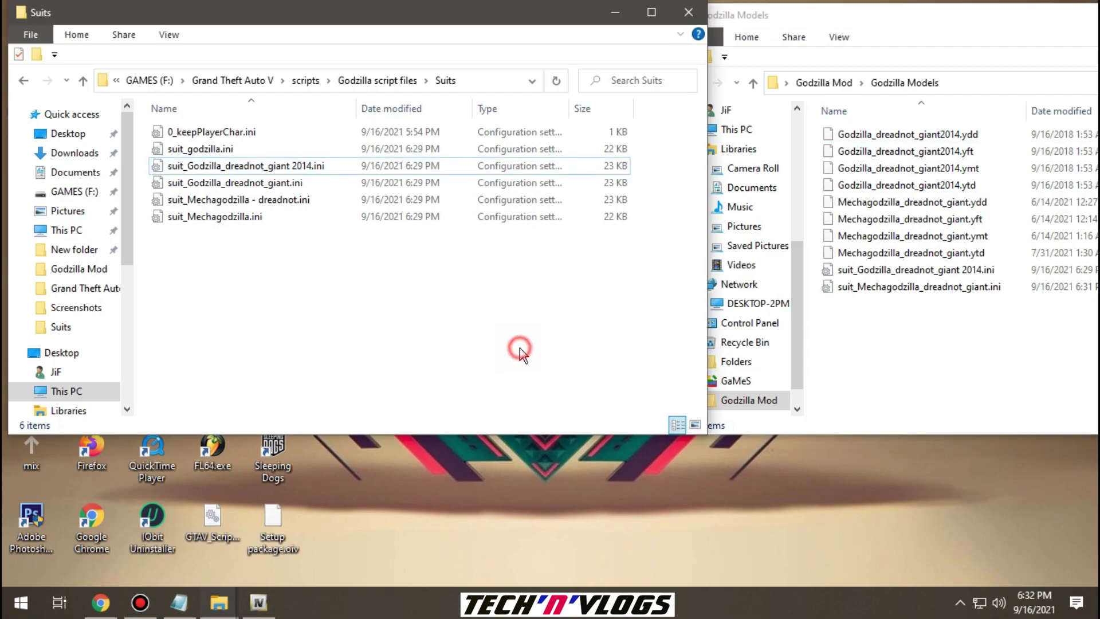
pyautogui.click(689, 13)
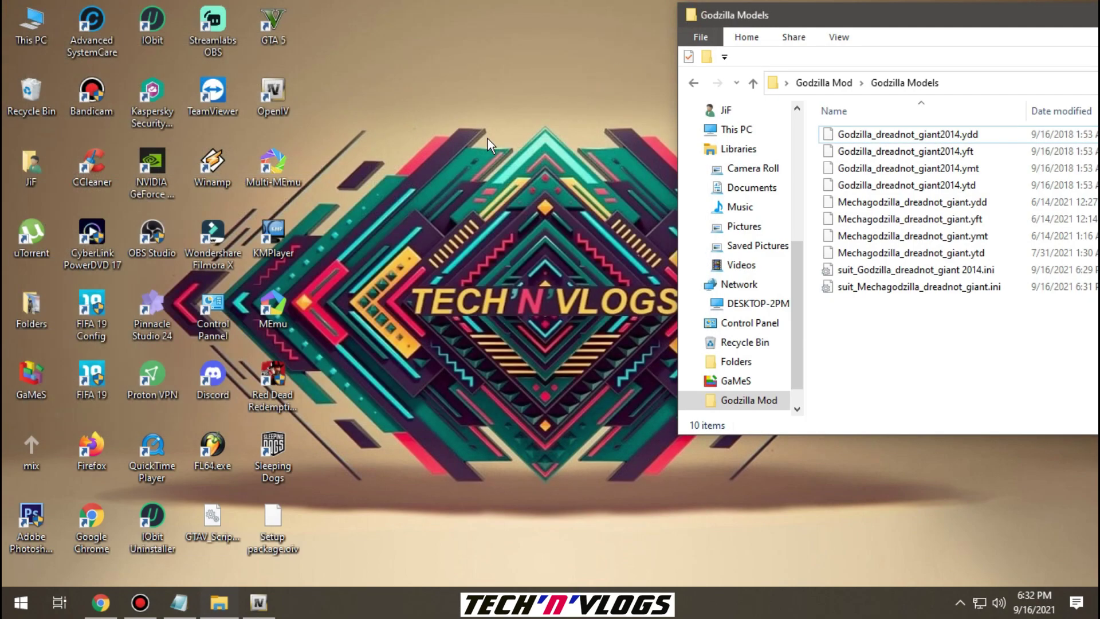
pyautogui.click(259, 602)
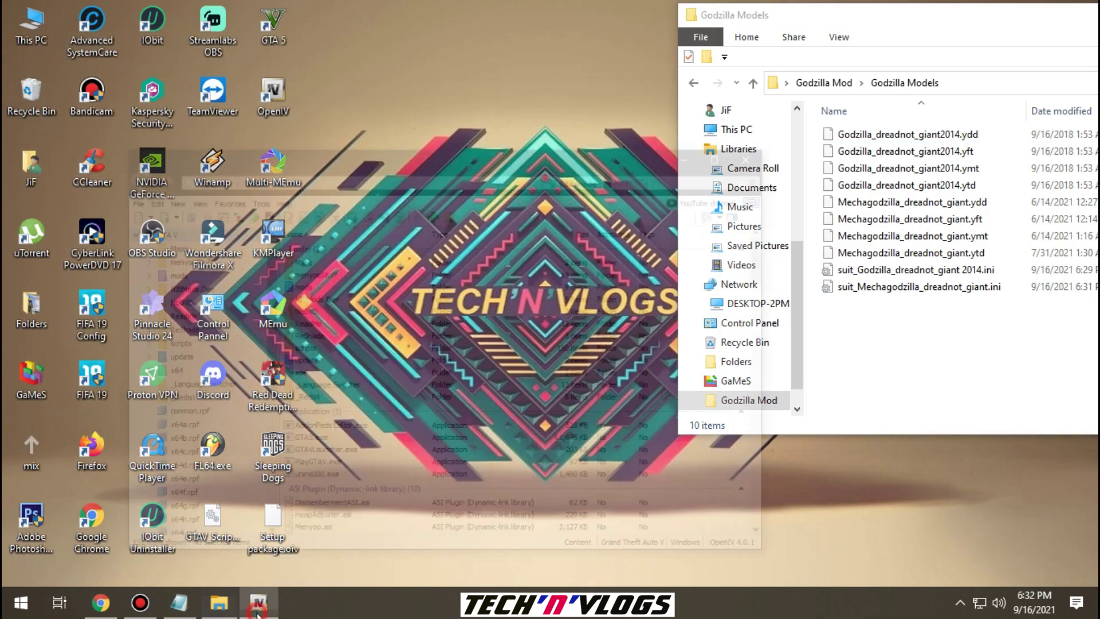
pyautogui.doubleClick(307, 207)
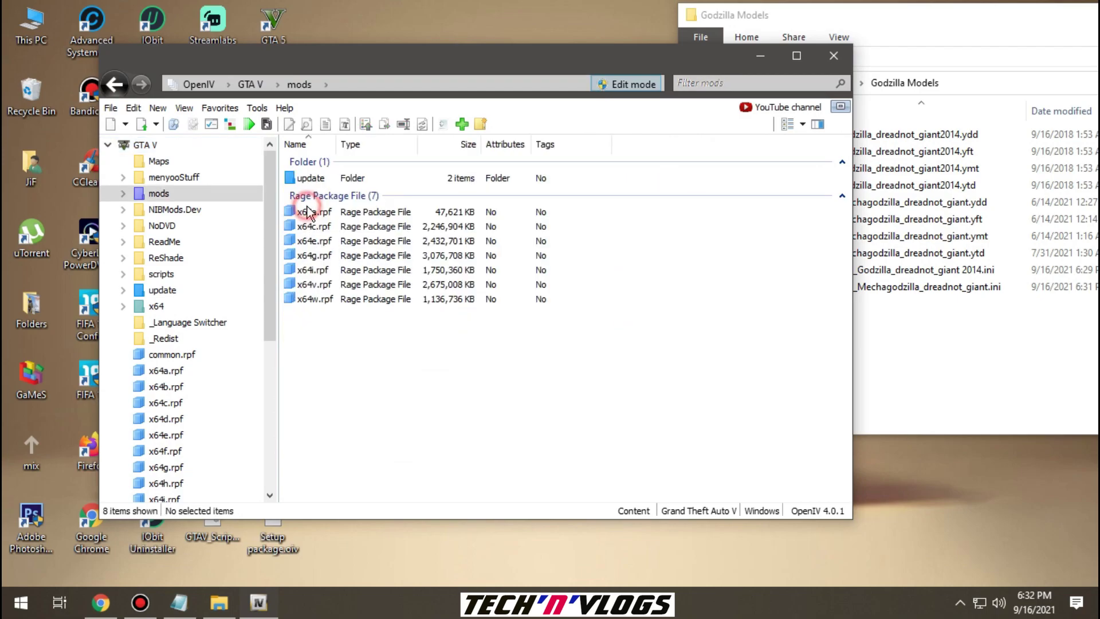
pyautogui.click(324, 178)
pyautogui.doubleClick(324, 178)
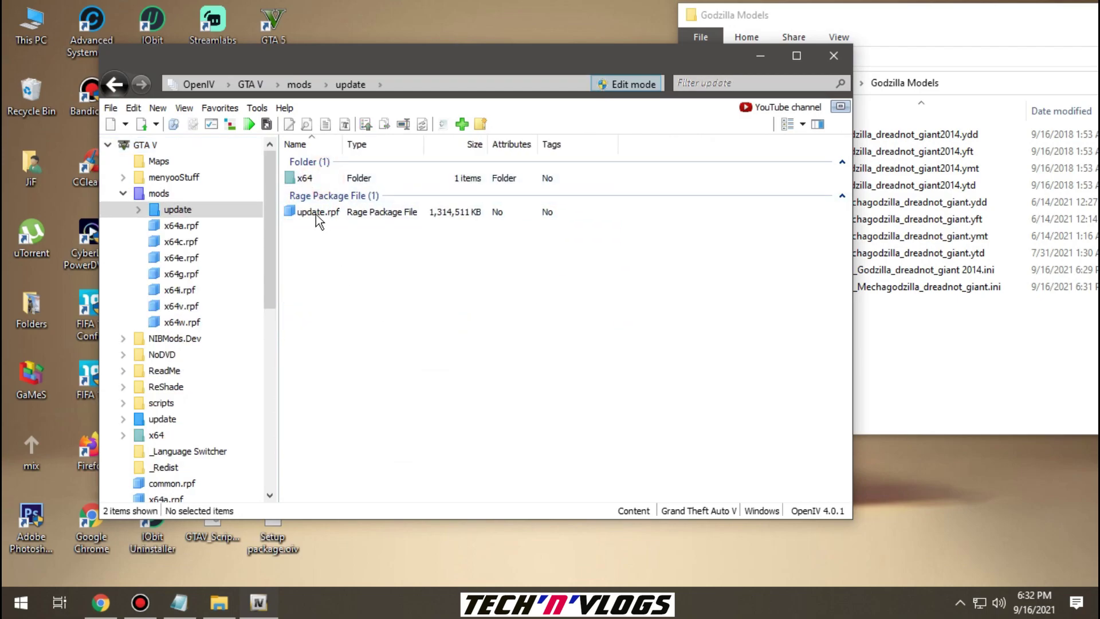
pyautogui.doubleClick(308, 179)
pyautogui.click(318, 178)
pyautogui.doubleClick(318, 178)
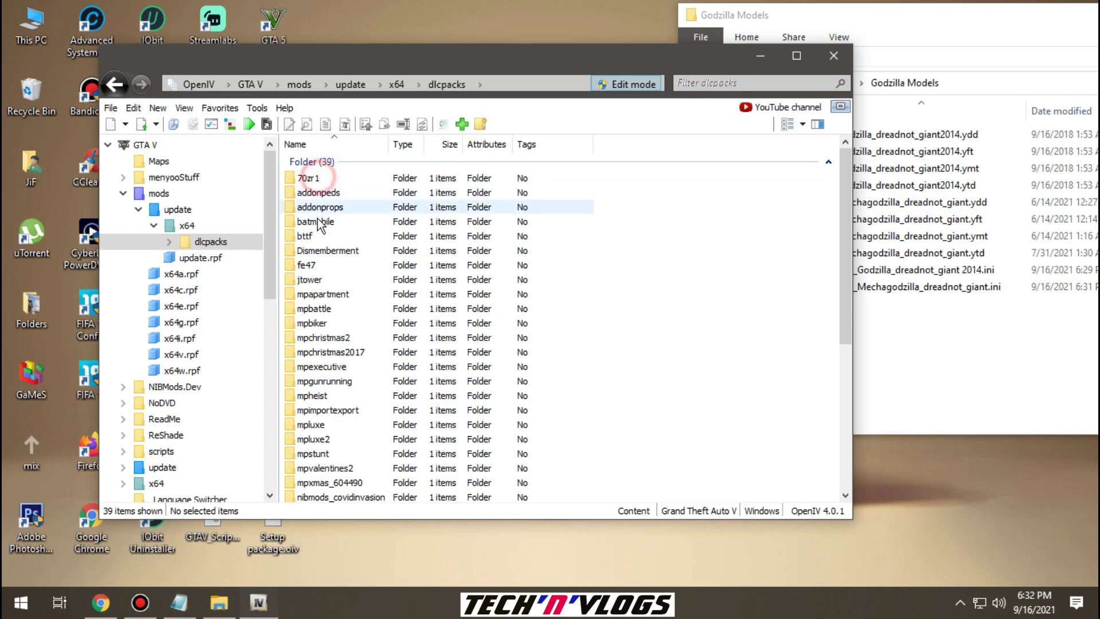
# - Open the peds.rpf archive inside dlc.rpf of the addonpeds folder
pyautogui.click(338, 192)
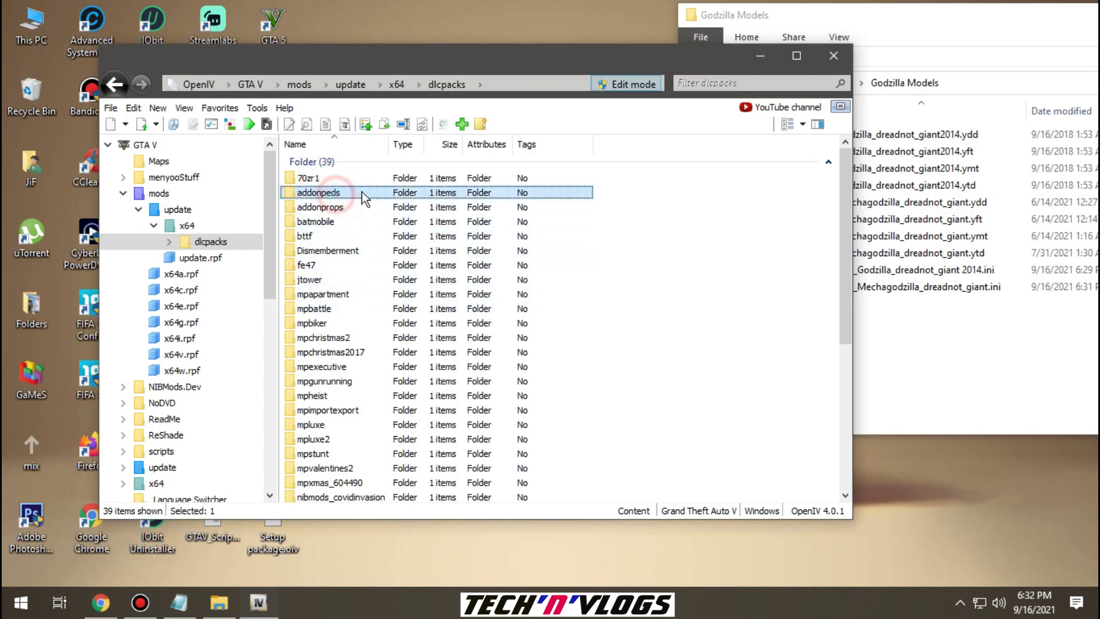
pyautogui.doubleClick(362, 192)
pyautogui.click(356, 181)
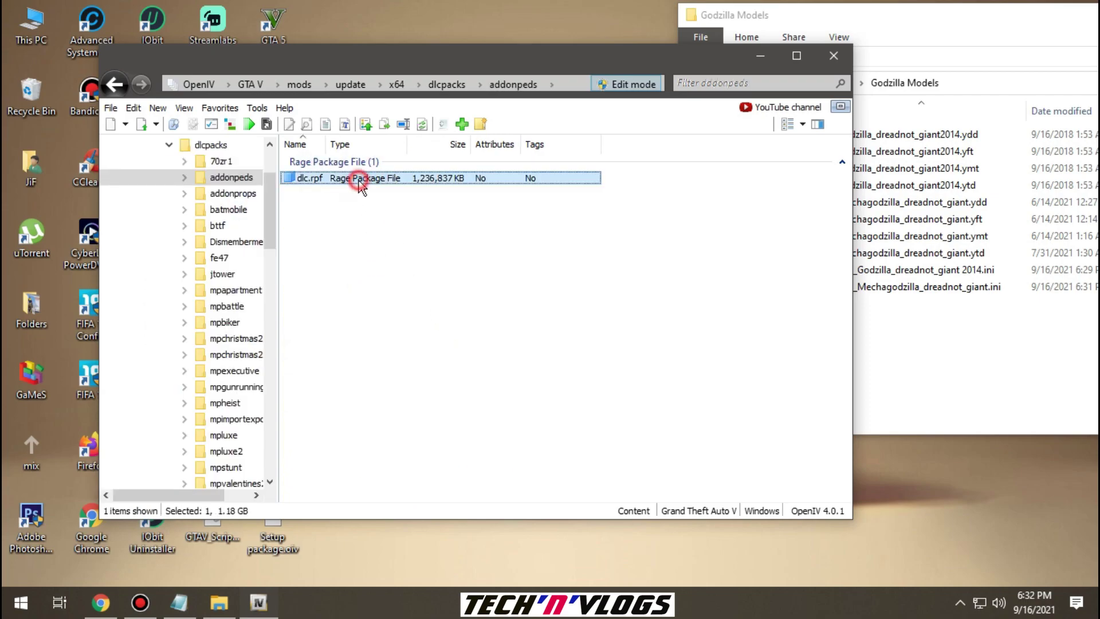
pyautogui.doubleClick(356, 181)
pyautogui.click(321, 179)
pyautogui.doubleClick(321, 179)
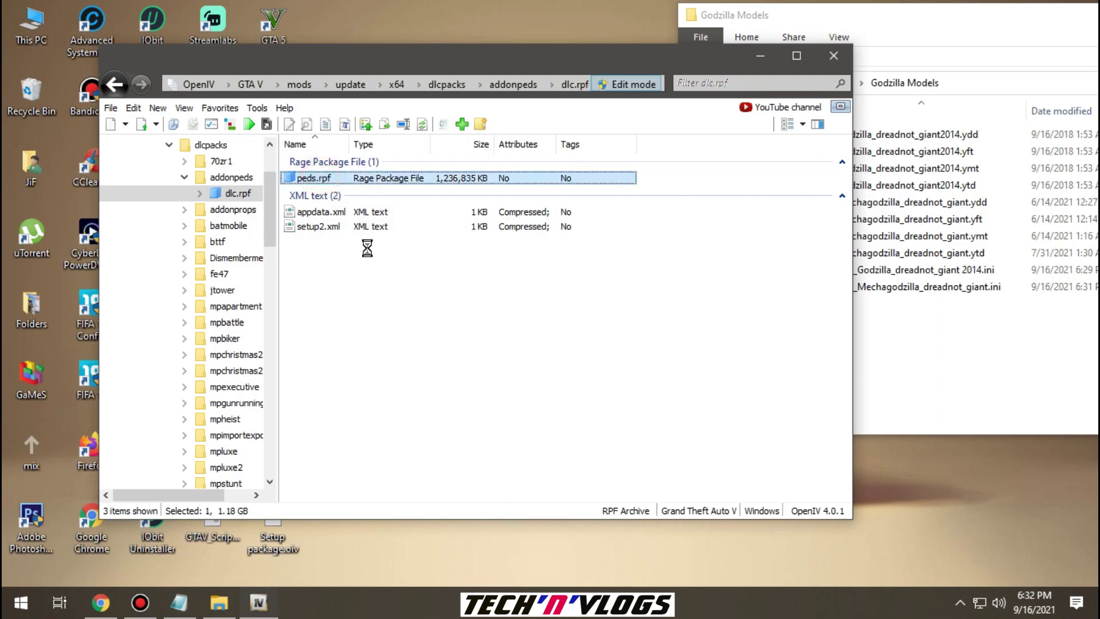
# - Add all the model and ini files from the Godzilla Models folder to peds.rpf and close OpenIV
pyautogui.scroll(-15, 602, 338)
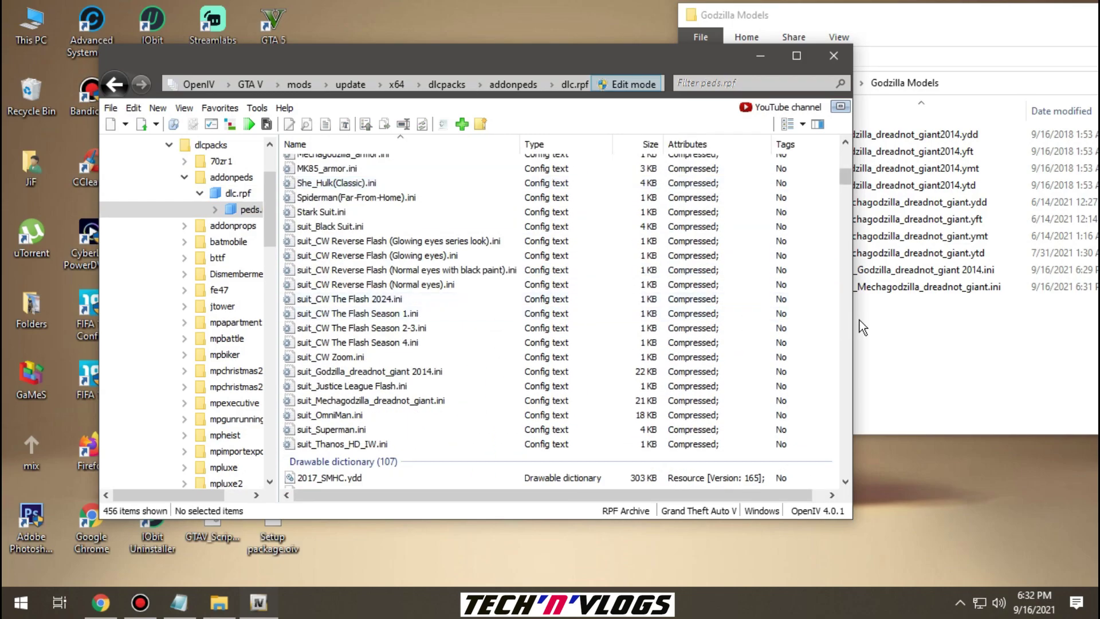
pyautogui.moveTo(856, 322); pyautogui.dragTo(927, 323)
pyautogui.moveTo(751, 67); pyautogui.dragTo(528, 45)
pyautogui.moveTo(930, 343); pyautogui.dragTo(920, 137)
pyautogui.moveTo(927, 192); pyautogui.dragTo(627, 336)
pyautogui.click(512, 32)
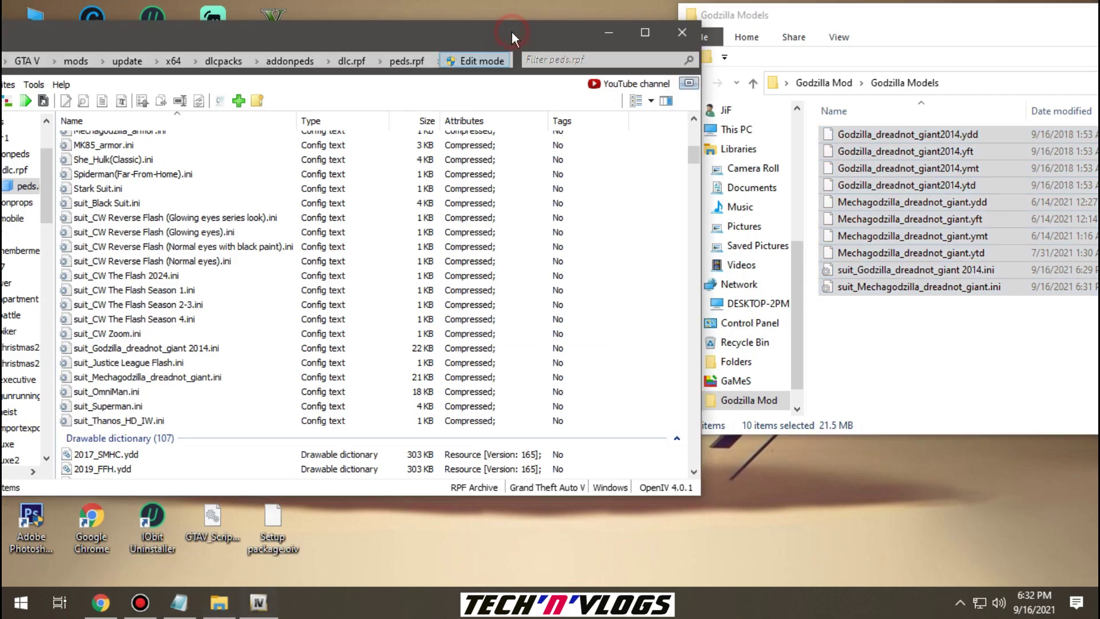
pyautogui.click(687, 33)
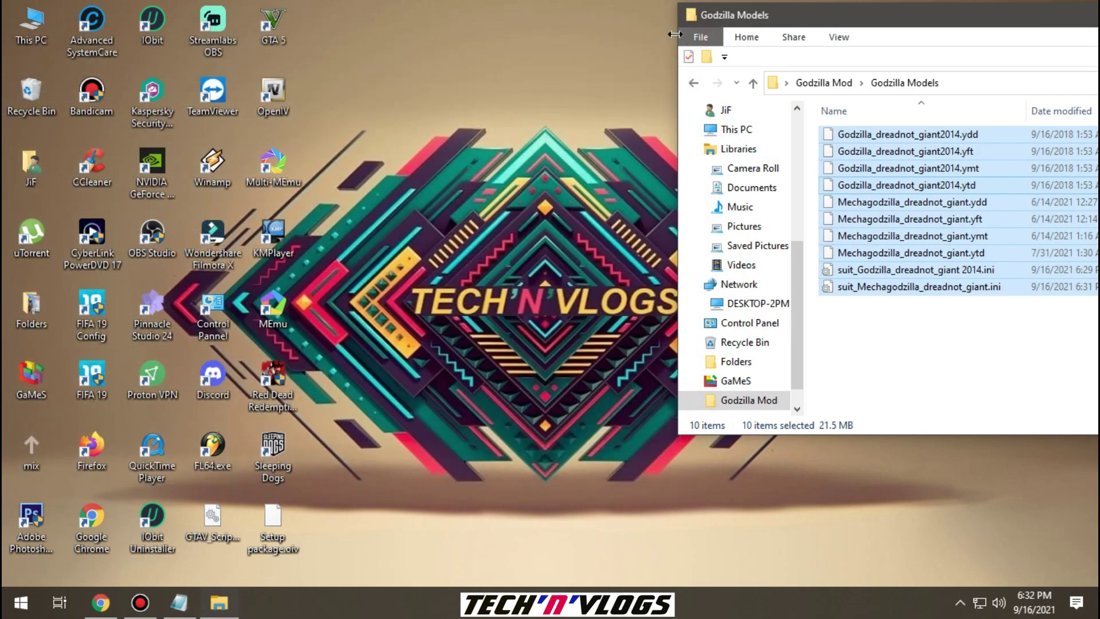
pyautogui.click(943, 380)
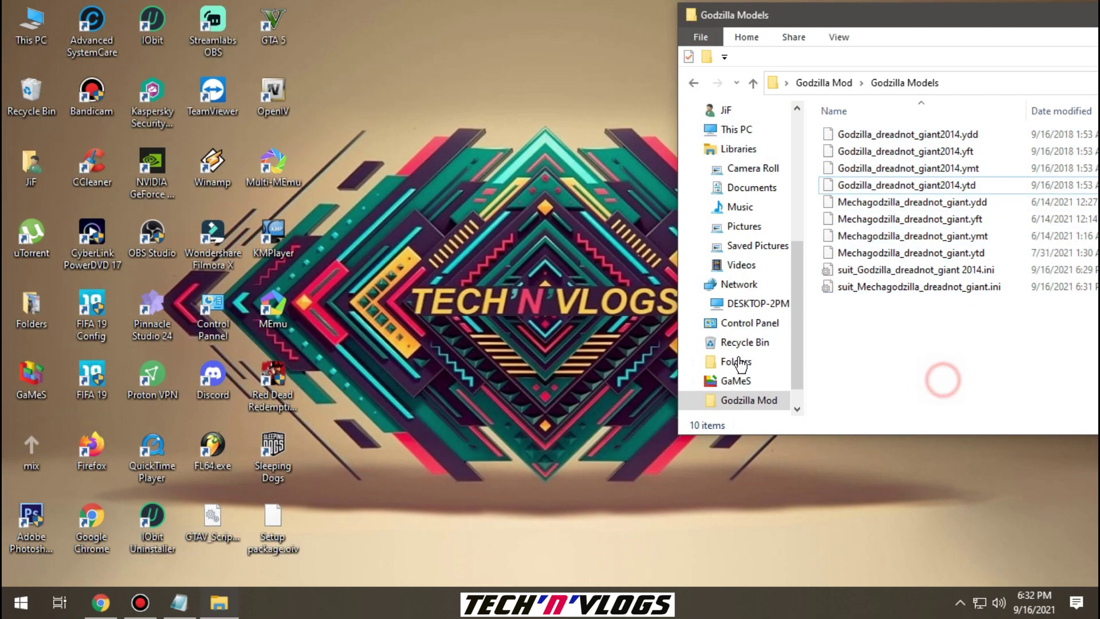
# - Open the GTA 5 installation folder, run AddonPeds Editor.exe as administrator and place its window clear of the Godzilla Models files
pyautogui.rightClick(279, 22)
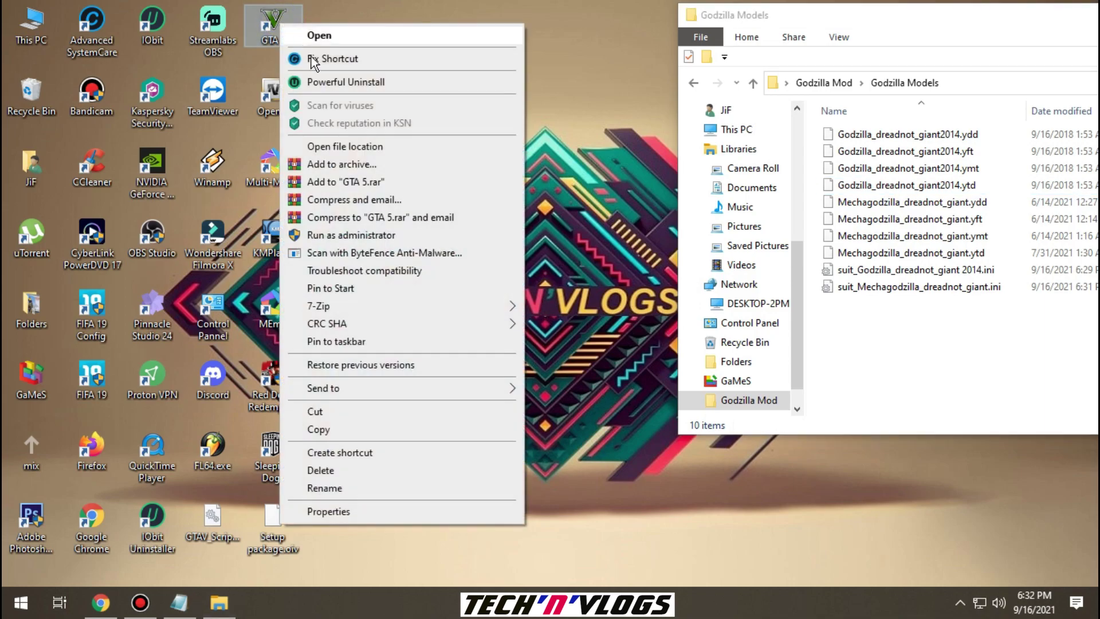
pyautogui.click(328, 149)
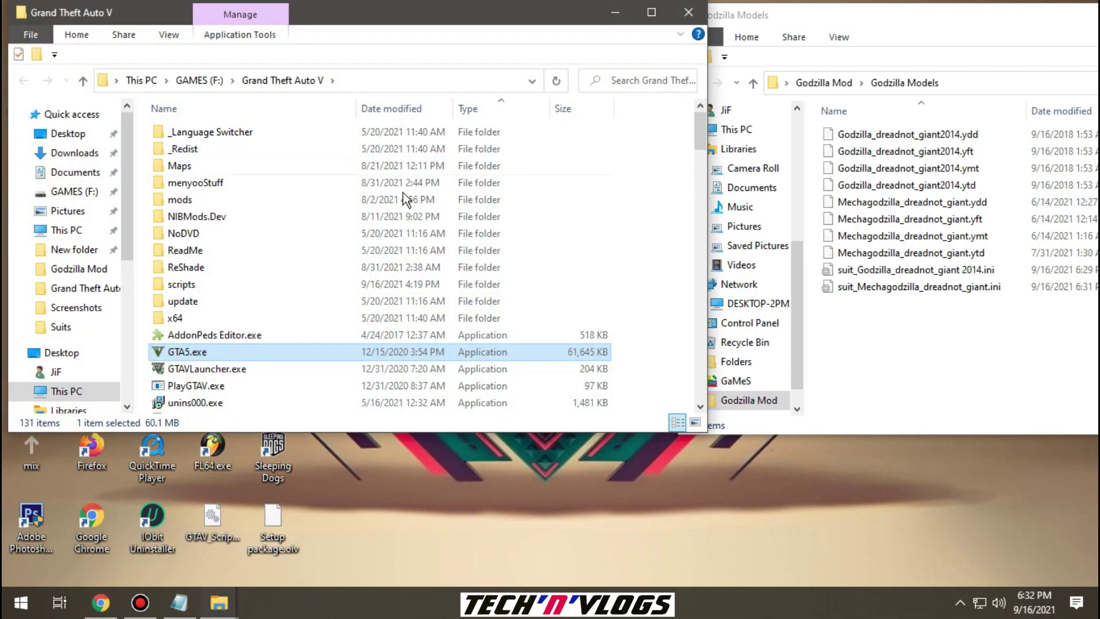
pyautogui.click(248, 337)
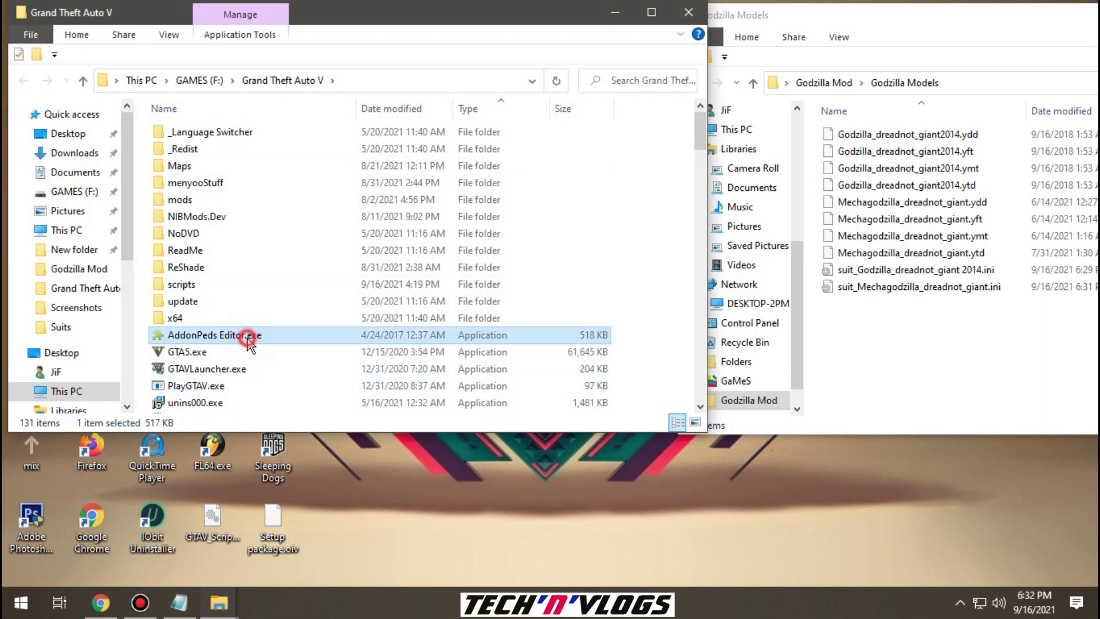
pyautogui.rightClick(232, 344)
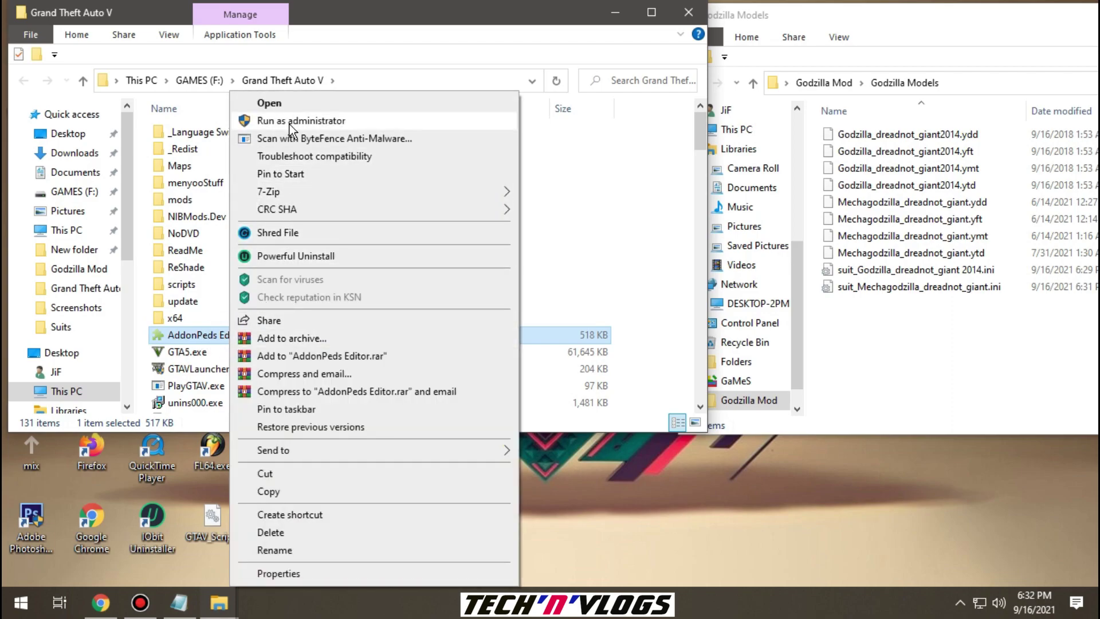
pyautogui.click(331, 122)
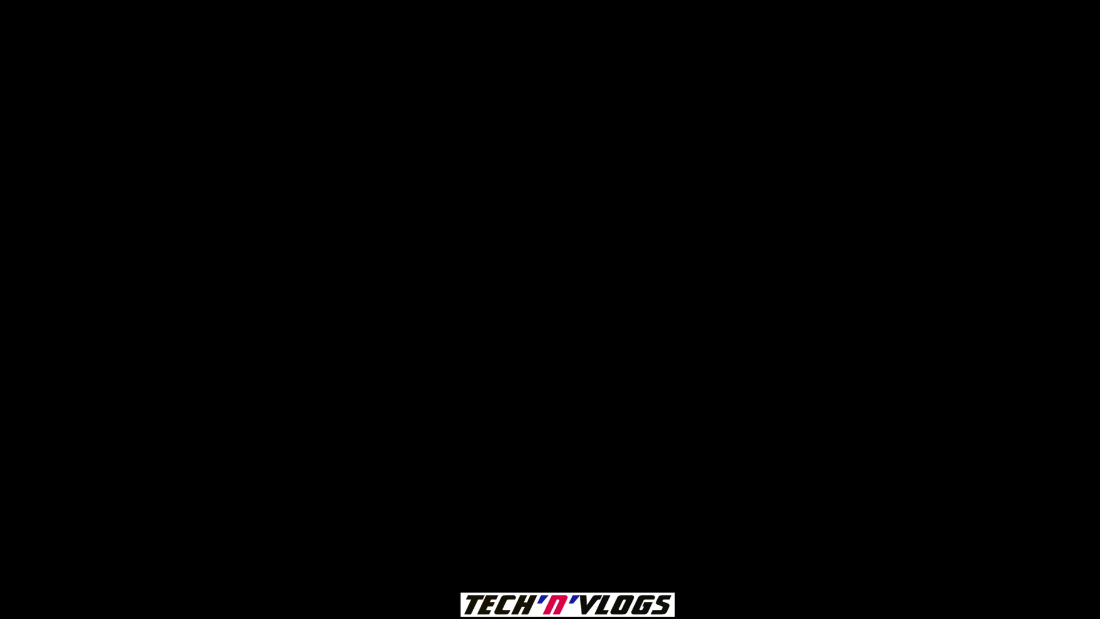
pyautogui.click(446, 409)
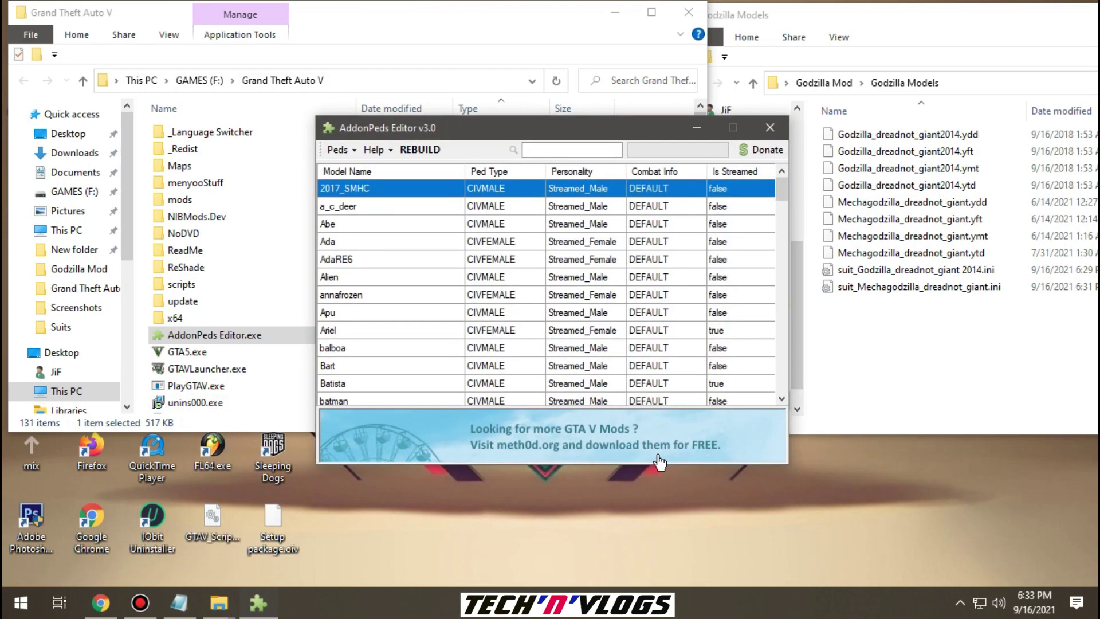
pyautogui.moveTo(519, 135); pyautogui.dragTo(350, 114)
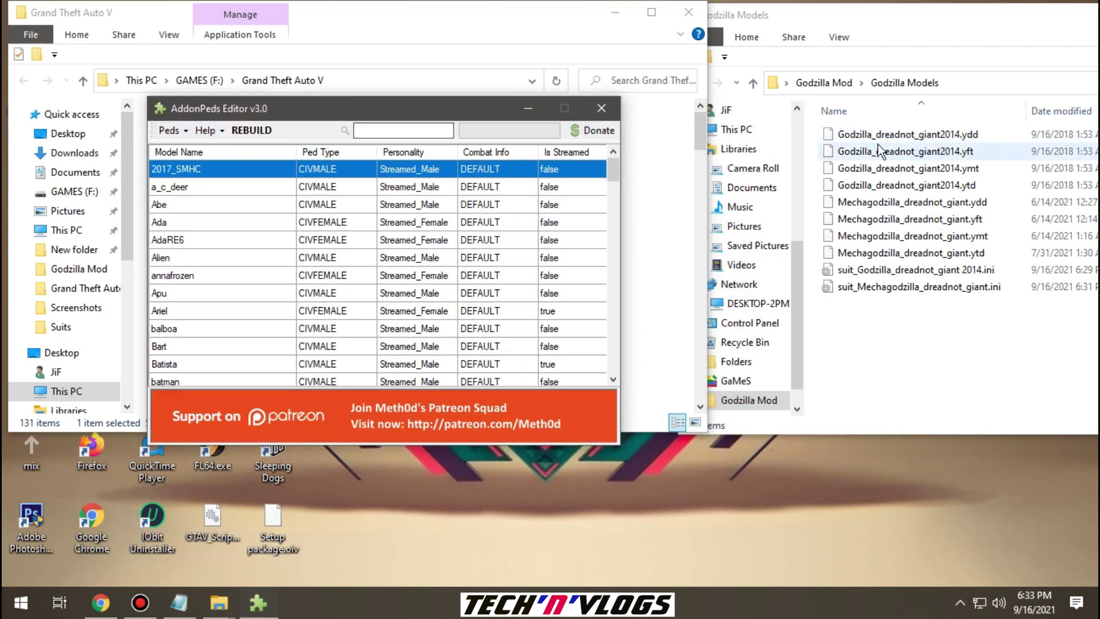
# - Copy the base name Godzilla_dreadnot_giant2014 from the .ydd file in Godzilla Models without changing it
pyautogui.click(900, 135)
pyautogui.rightClick(900, 137)
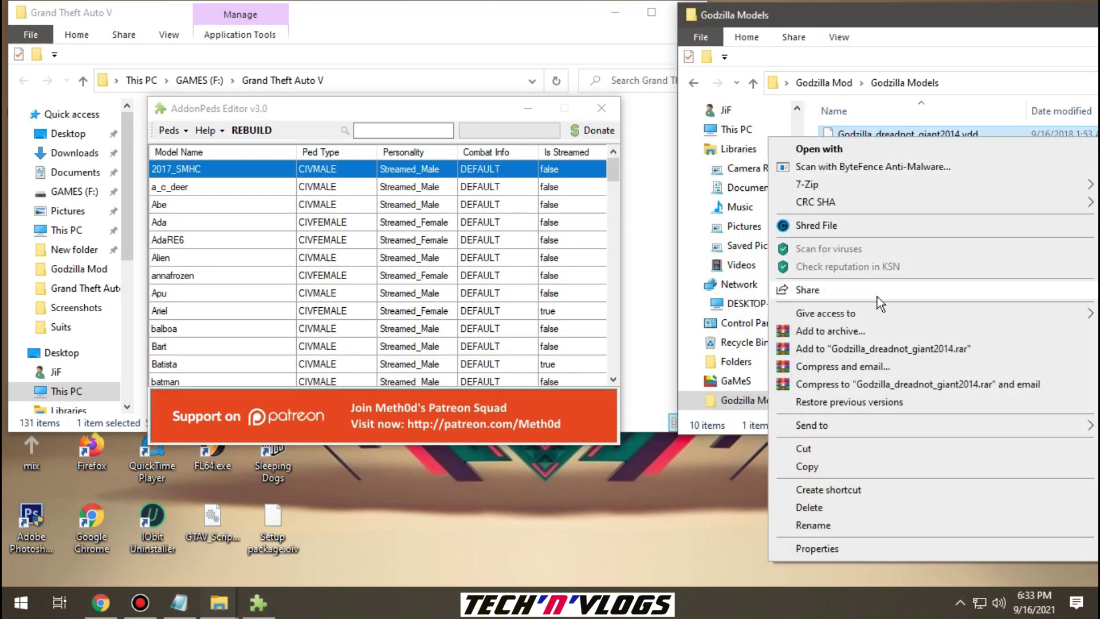
pyautogui.click(841, 525)
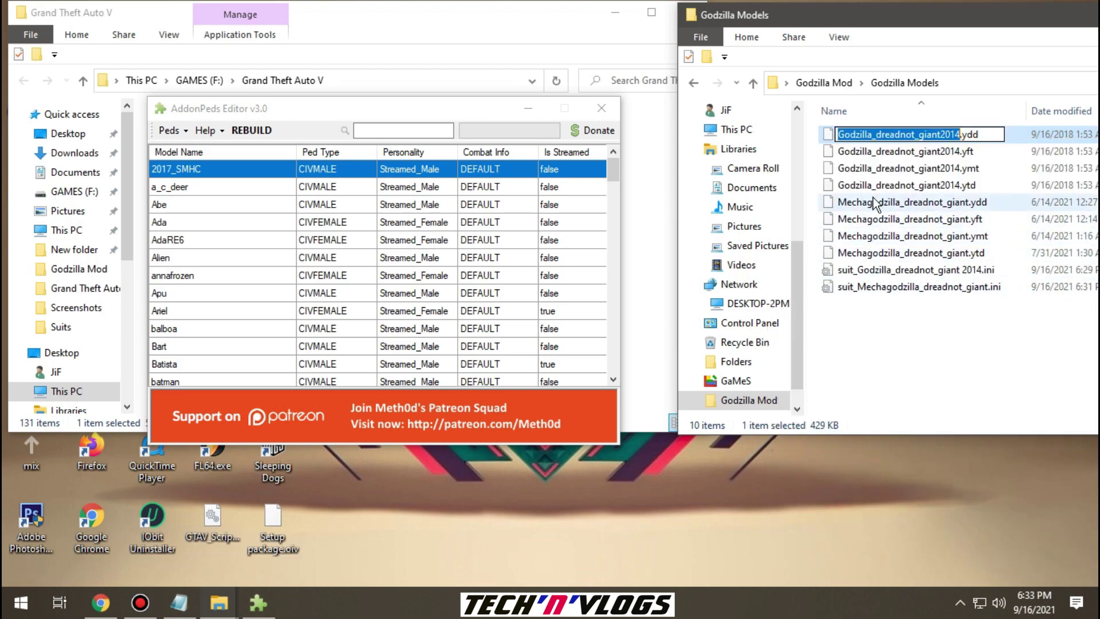
pyautogui.rightClick(883, 135)
pyautogui.click(912, 183)
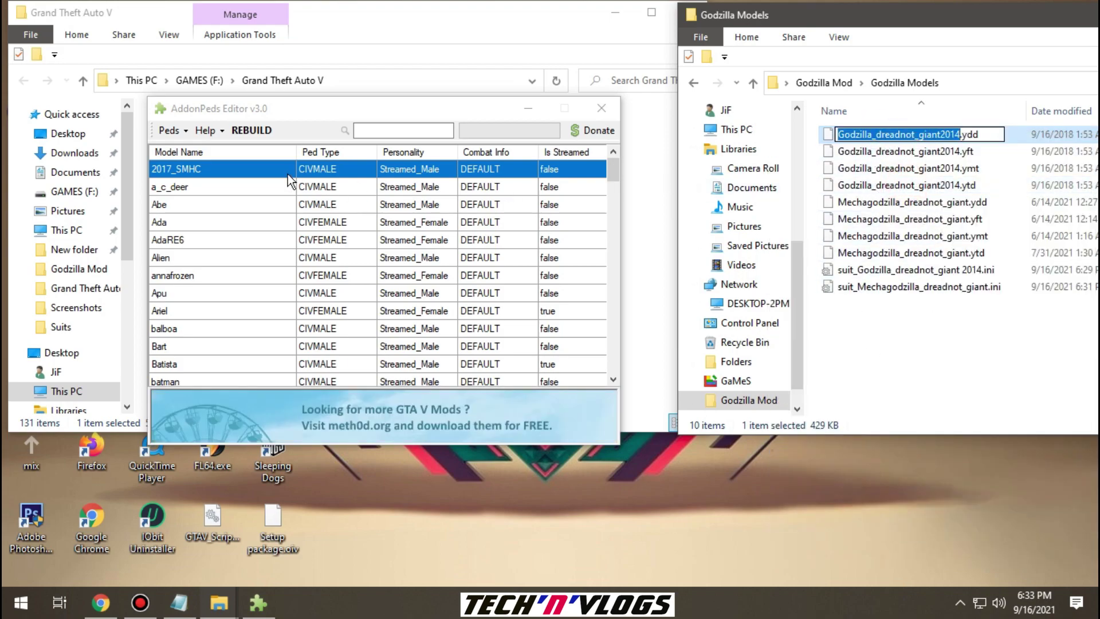
# - Add a new ped with the model name Godzilla_dreadnot_giant2014 in AddonPeds Editor, setting its ped type and Is Streamed option
pyautogui.click(162, 122)
pyautogui.click(168, 130)
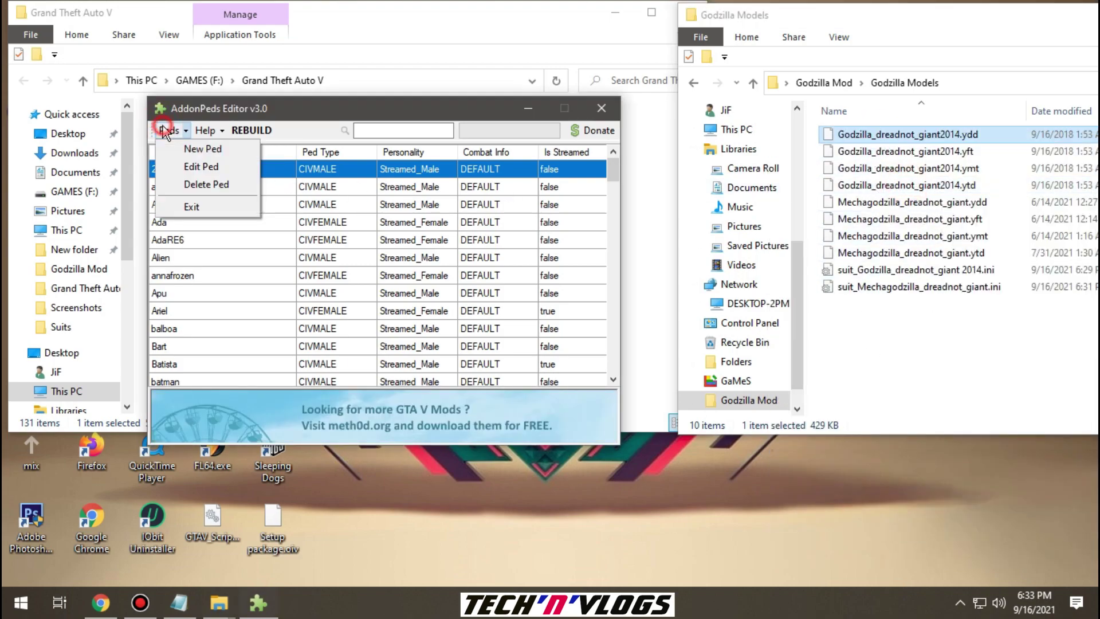
pyautogui.click(184, 150)
pyautogui.rightClick(475, 229)
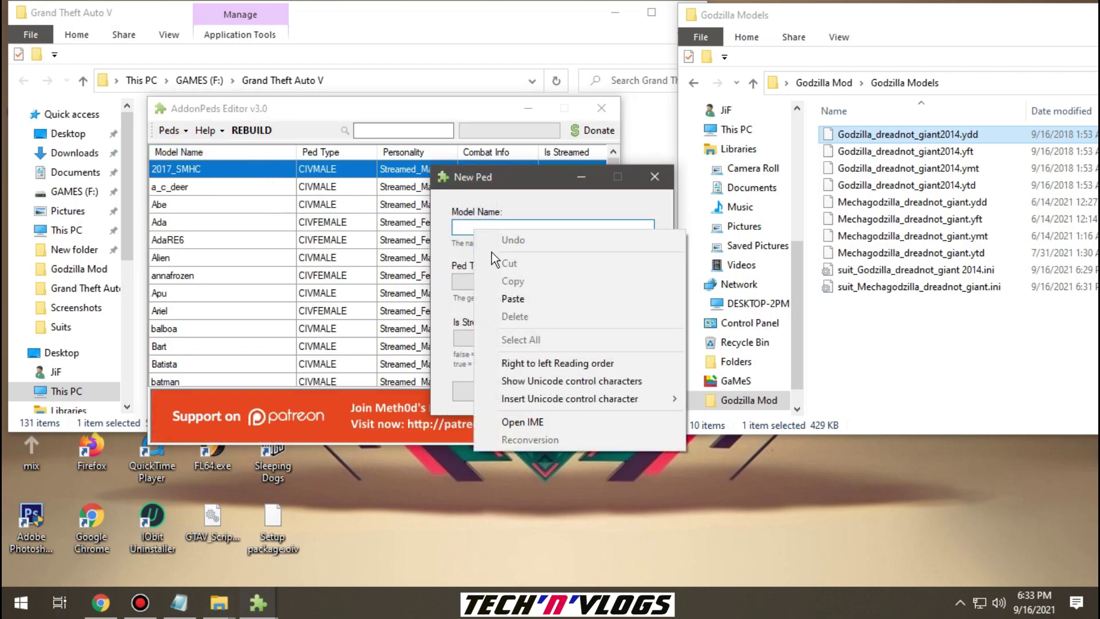
pyautogui.click(504, 301)
pyautogui.click(521, 286)
pyautogui.click(511, 293)
pyautogui.click(503, 339)
pyautogui.click(503, 349)
pyautogui.click(533, 397)
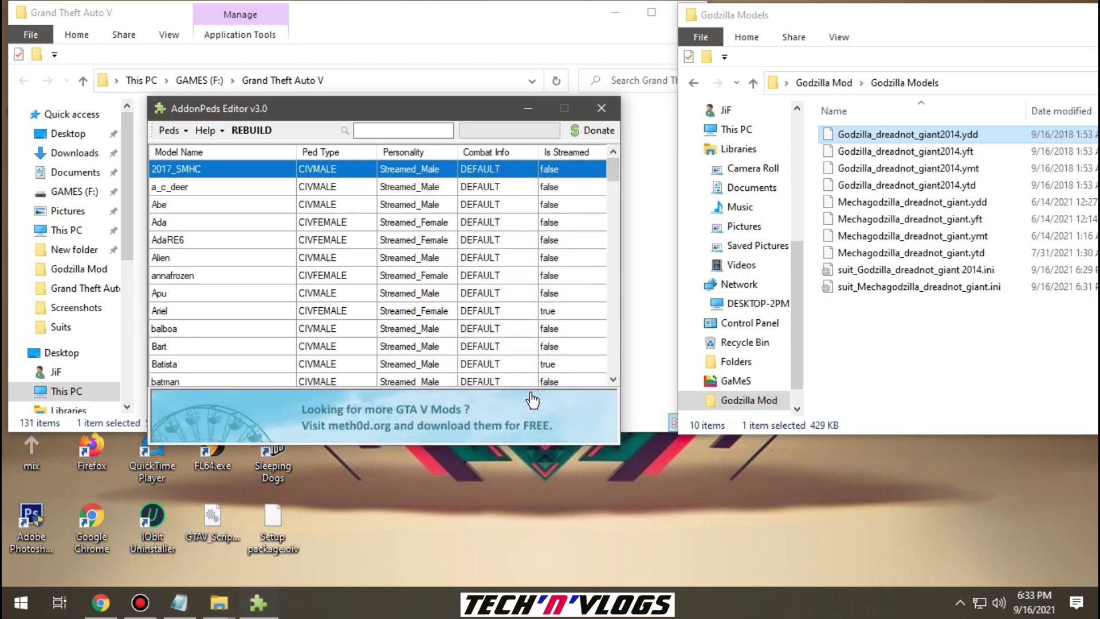
# - Copy the base name Mechagodzilla_dreadnot_giant from its .ydd file in Godzilla Models without changing the file name
pyautogui.click(860, 205)
pyautogui.rightClick(886, 203)
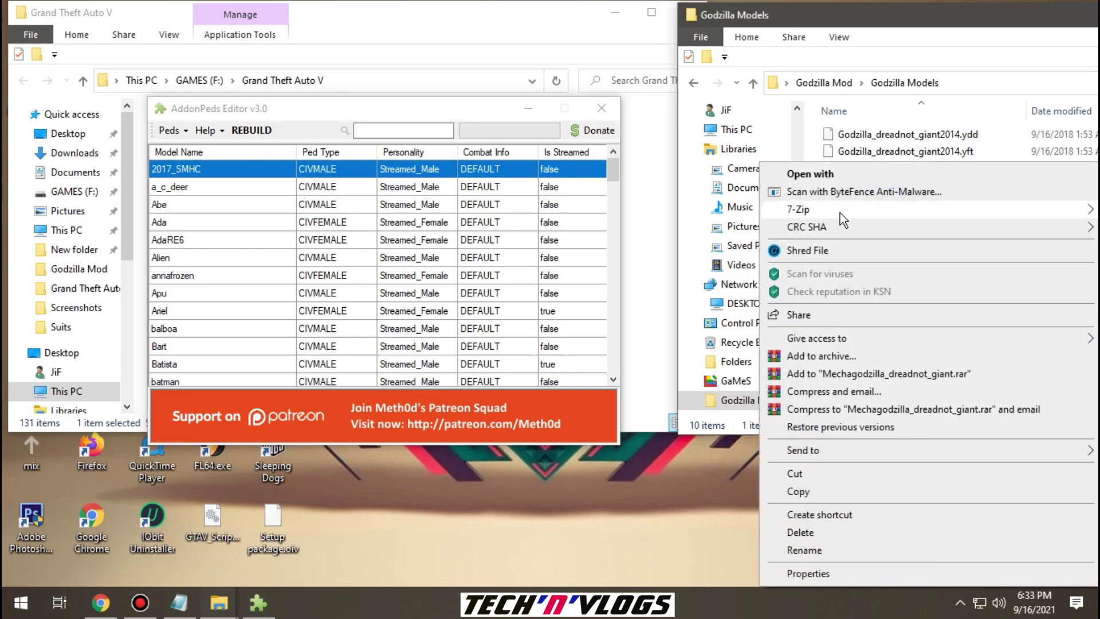
pyautogui.click(804, 550)
pyautogui.rightClick(876, 205)
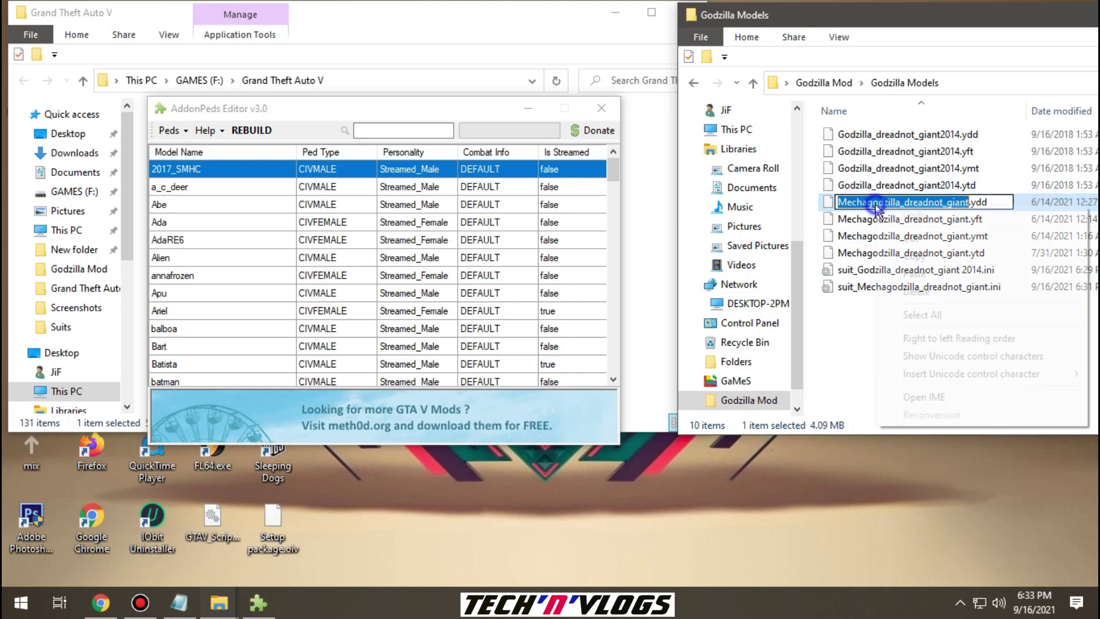
pyautogui.click(906, 256)
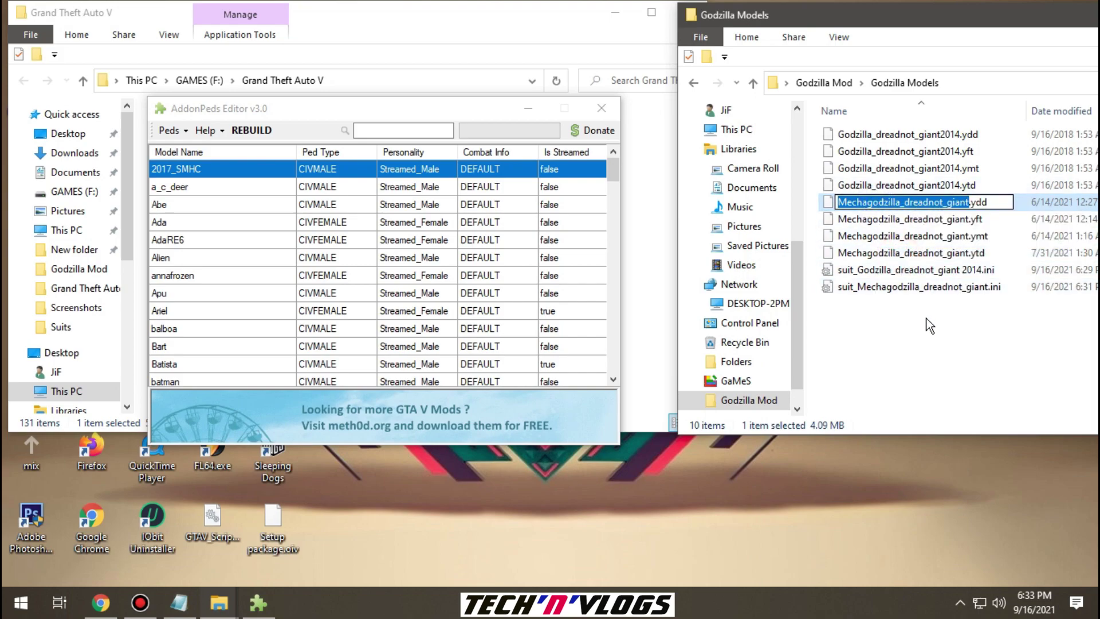
pyautogui.click(884, 345)
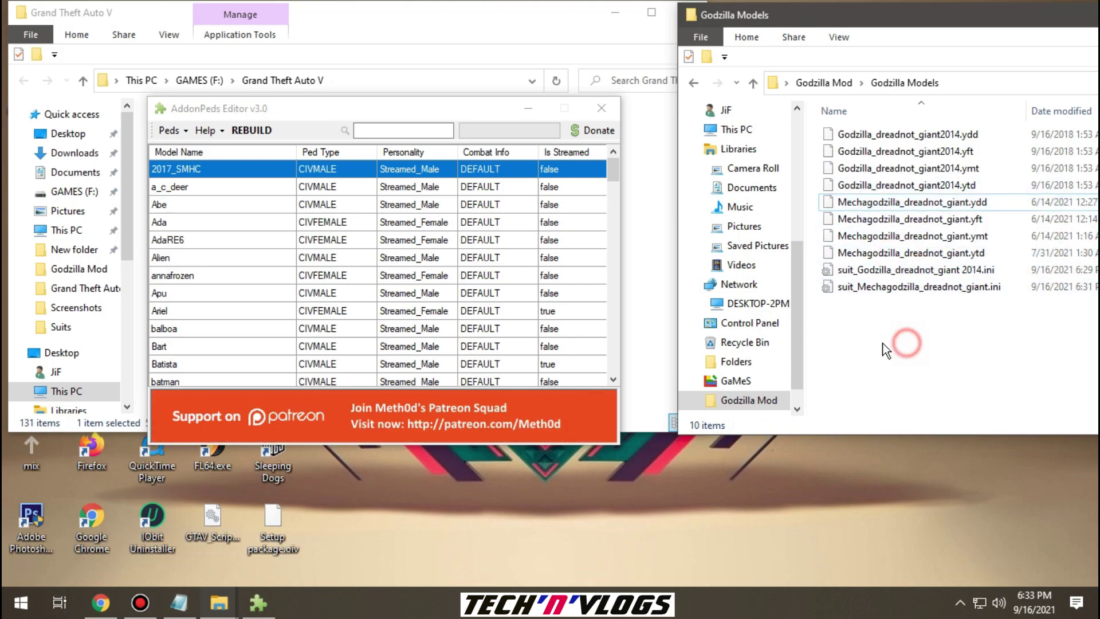
# - Add a new ped with the model name Mechagodzilla_dreadnot_giant, ped type CIVMALE and Is Streamed set to false
pyautogui.click(167, 131)
pyautogui.click(170, 132)
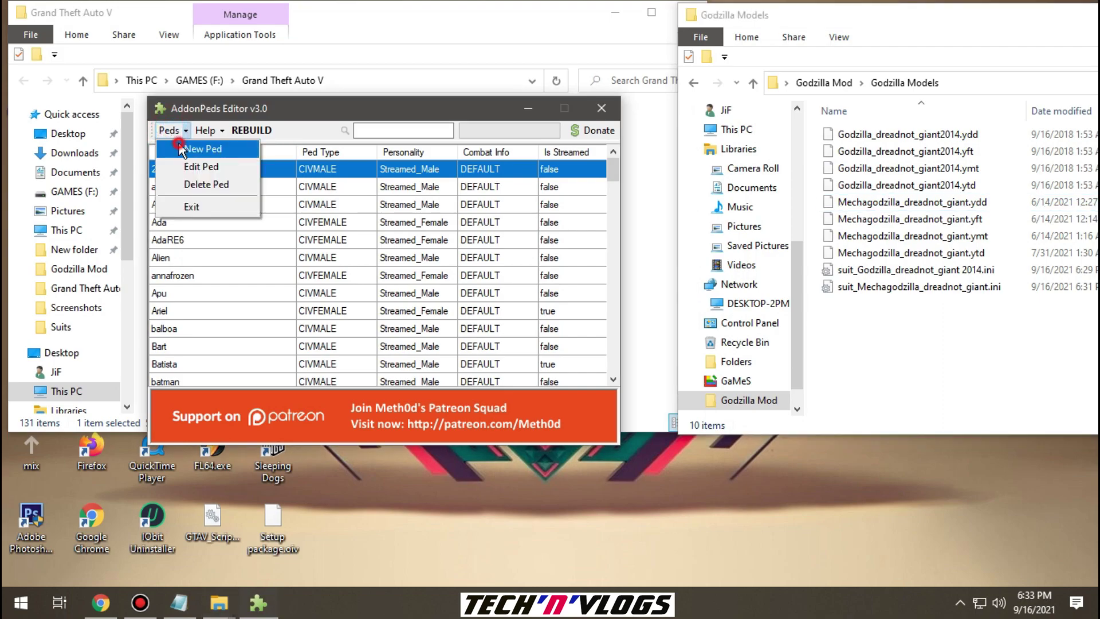
pyautogui.click(200, 149)
pyautogui.rightClick(471, 227)
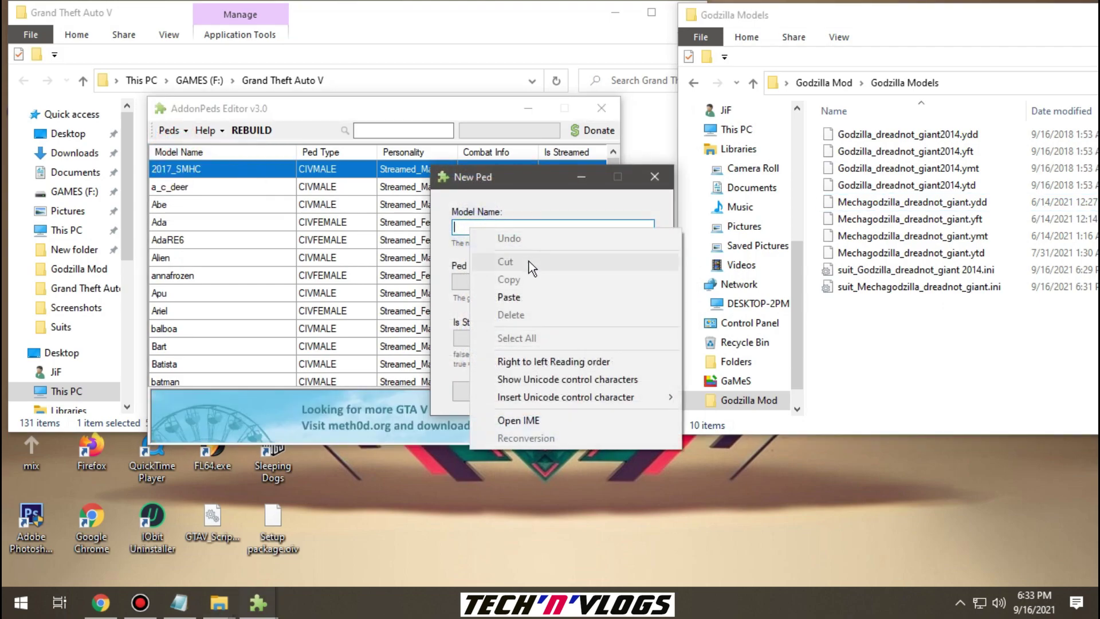
pyautogui.click(521, 299)
pyautogui.click(520, 283)
pyautogui.click(476, 292)
pyautogui.click(494, 338)
pyautogui.click(490, 348)
pyautogui.click(569, 394)
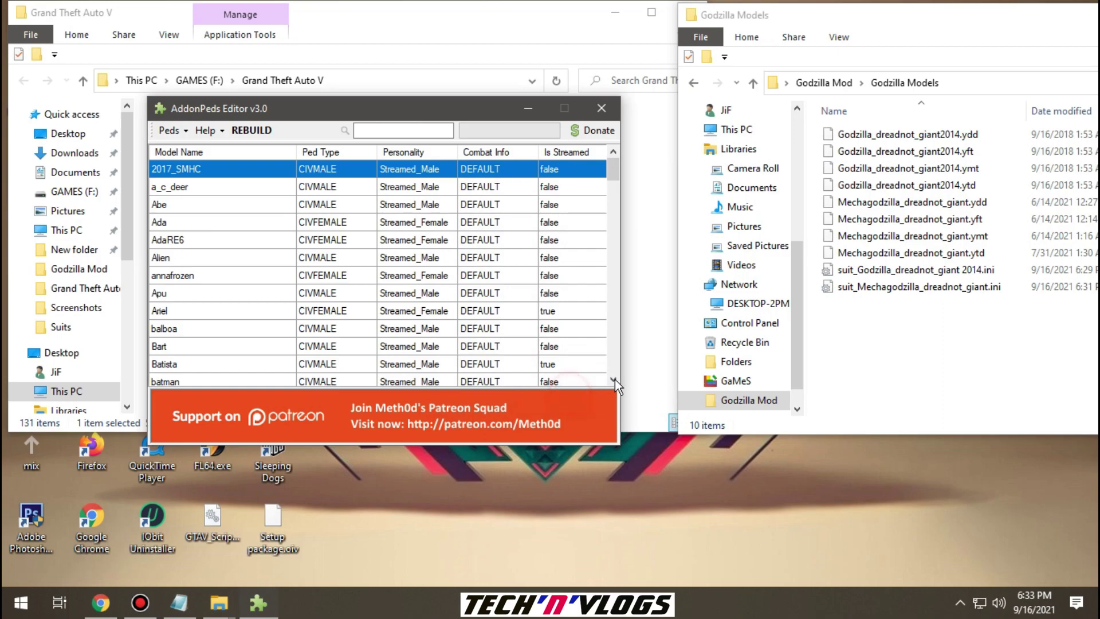
# - Select the Godzilla_dreadnot_giant2014 entry at the end of the ped list and rebuild to save the ped changes
pyautogui.moveTo(617, 174); pyautogui.dragTo(611, 369)
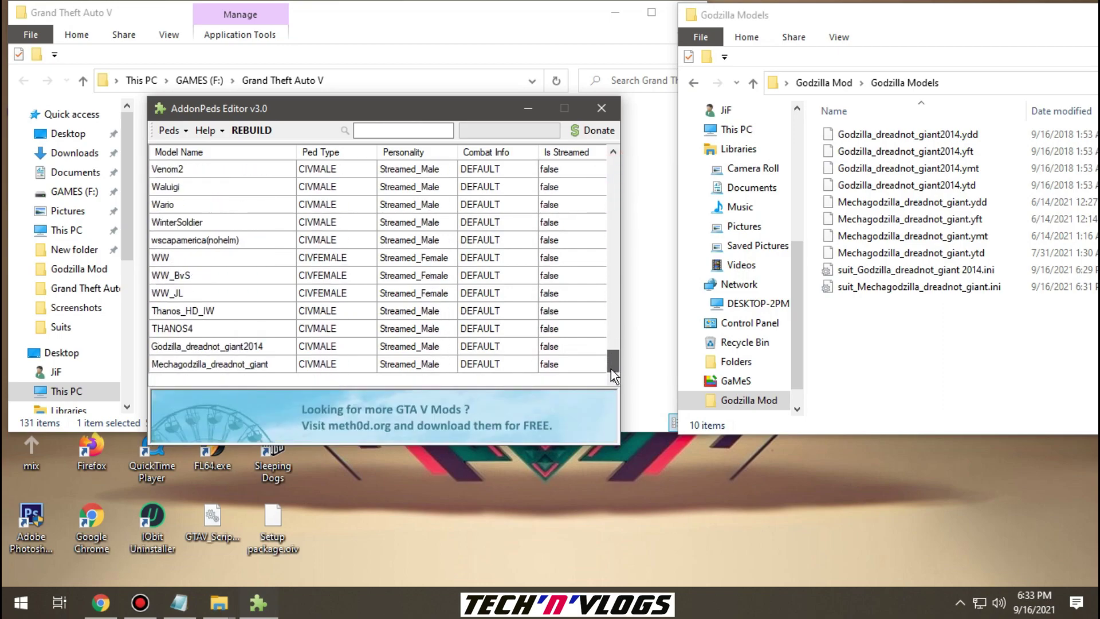
pyautogui.click(201, 349)
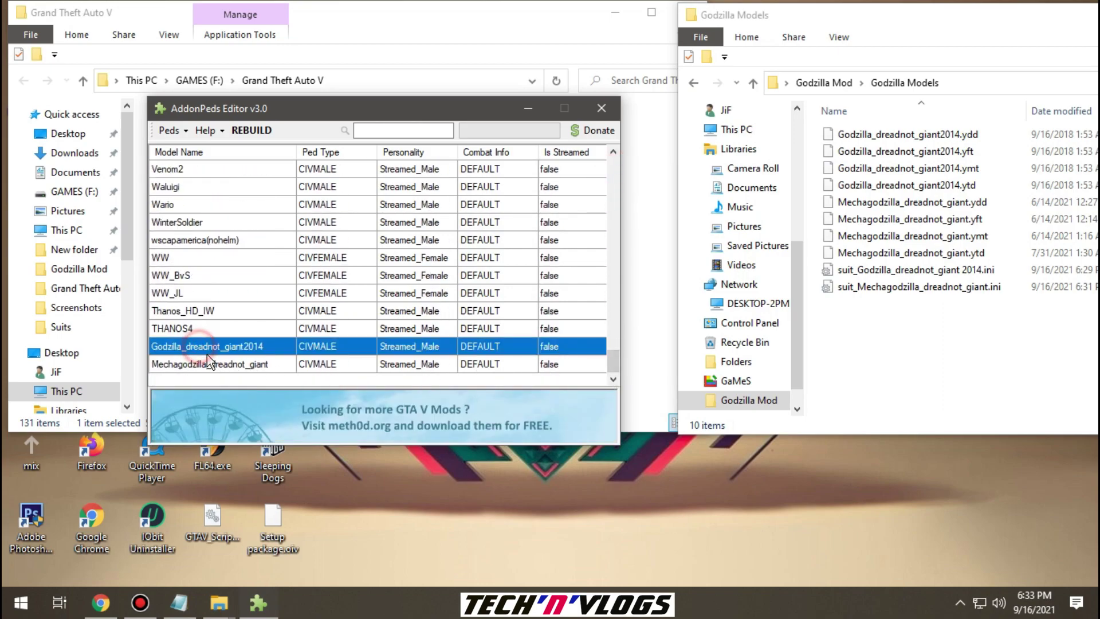
pyautogui.click(249, 130)
pyautogui.click(603, 360)
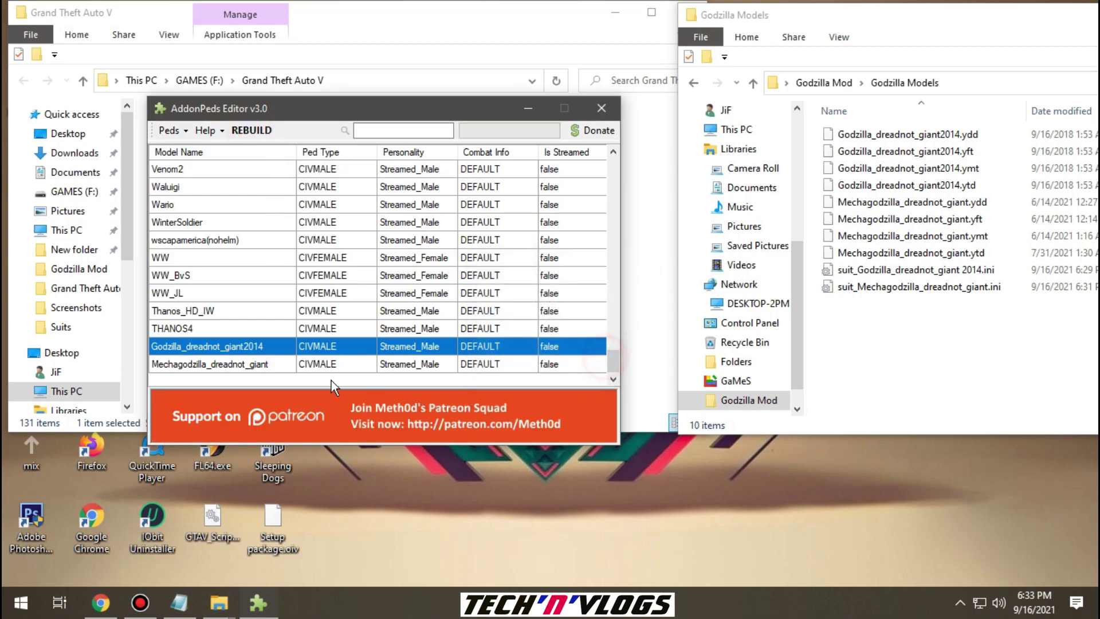
# - Select the Mechagodzilla_dreadnot_giant entry, rebuild the ped list again and close AddonPeds Editor
pyautogui.click(220, 365)
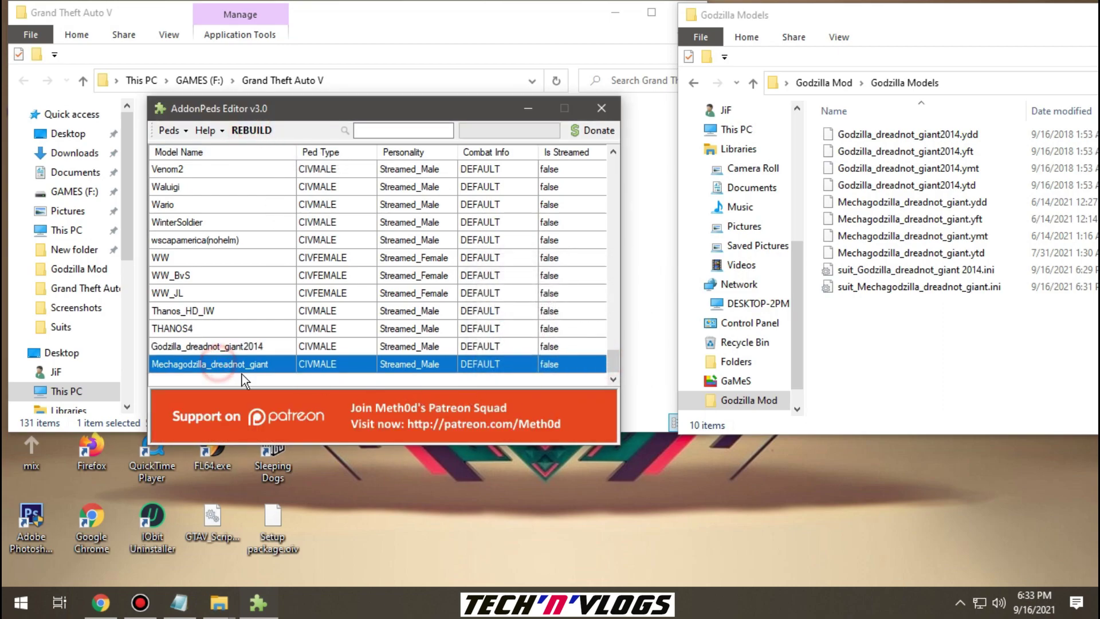
pyautogui.click(255, 132)
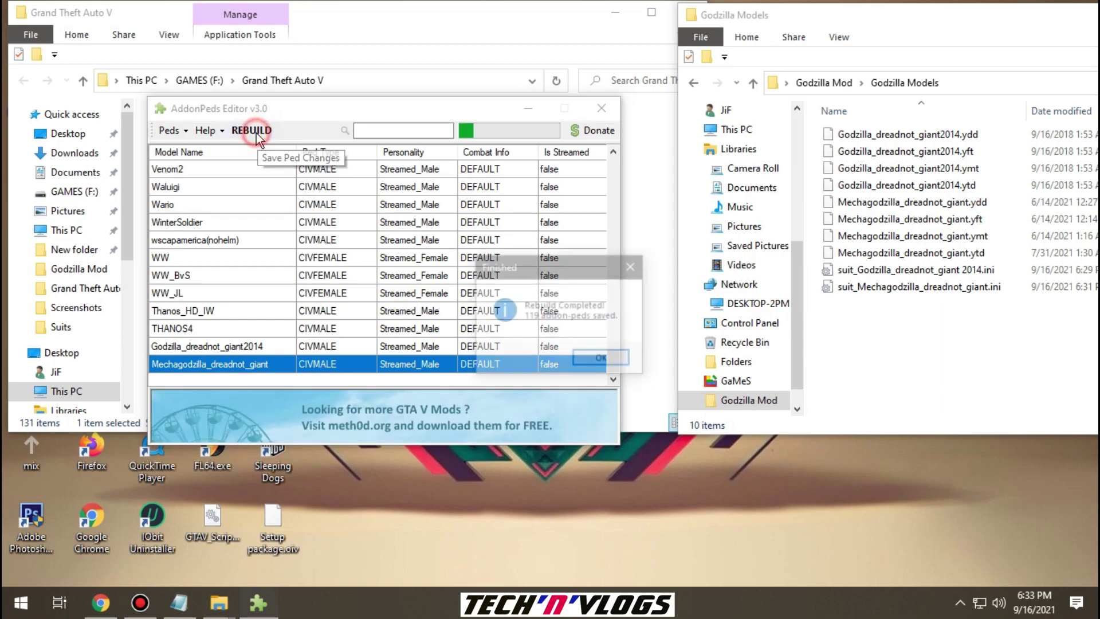
pyautogui.click(603, 360)
pyautogui.click(594, 106)
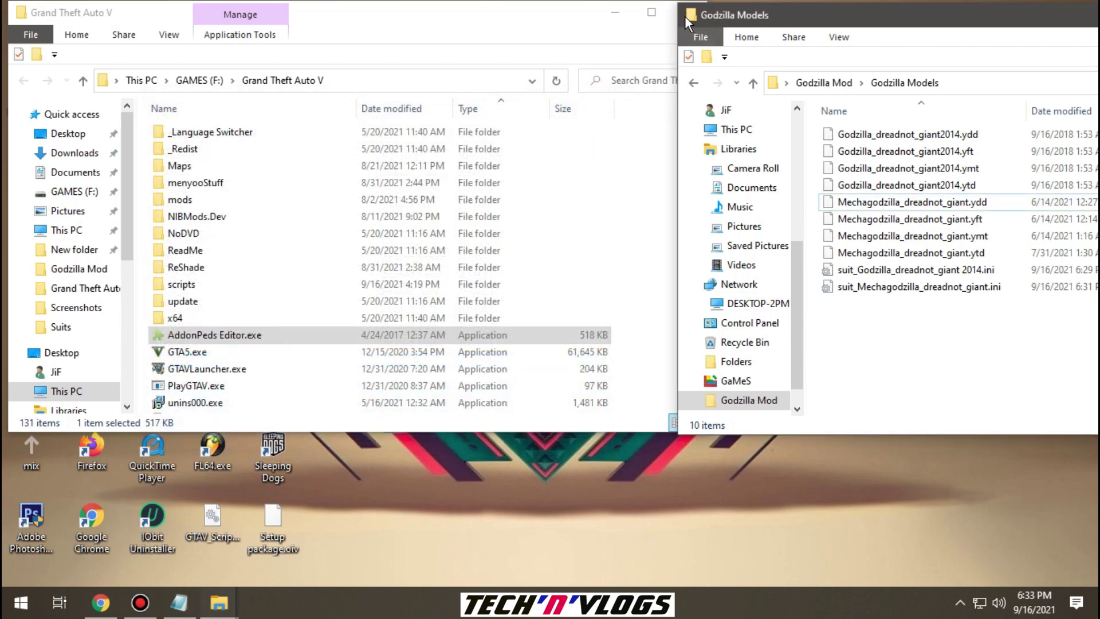
# - Close the Grand Theft Auto V and Godzilla Models folder windows
pyautogui.click(466, 11)
pyautogui.click(688, 13)
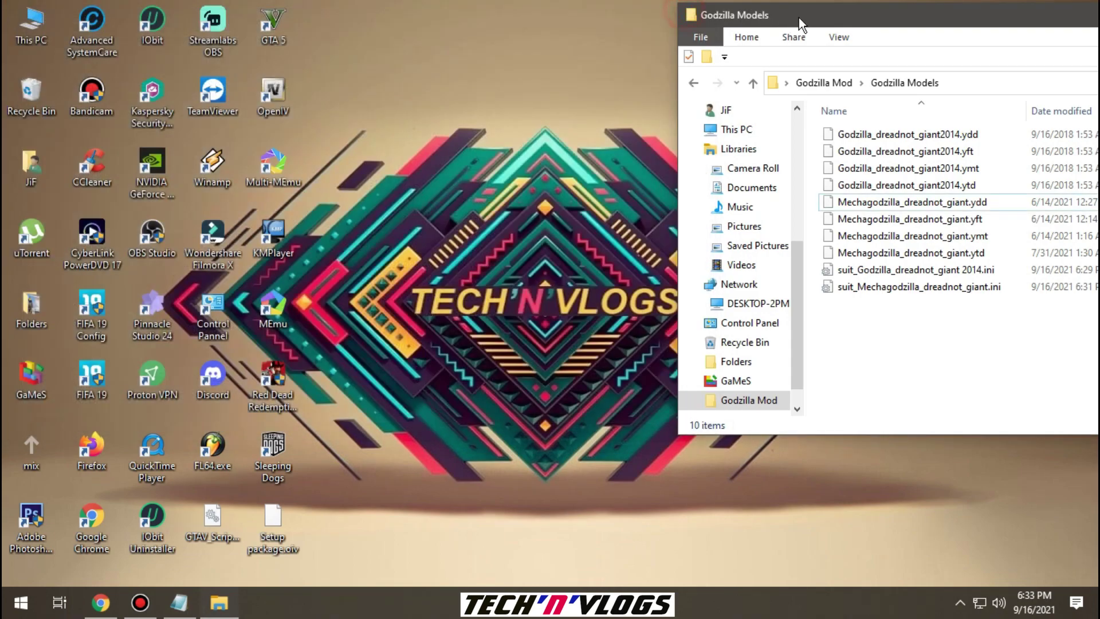
pyautogui.moveTo(786, 29); pyautogui.dragTo(485, 36)
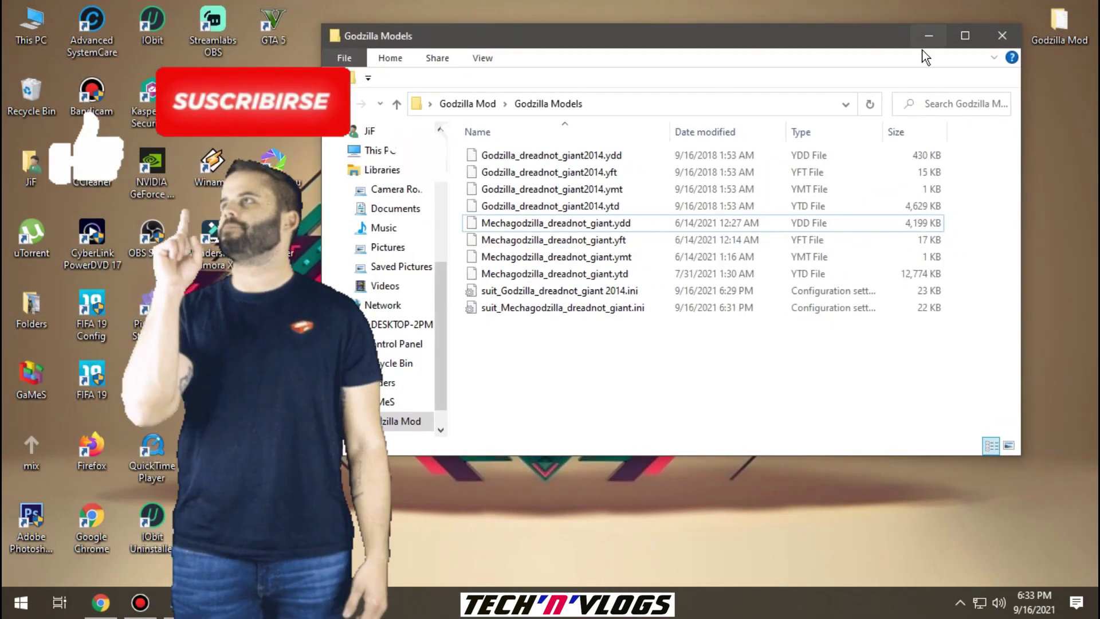
pyautogui.click(1002, 33)
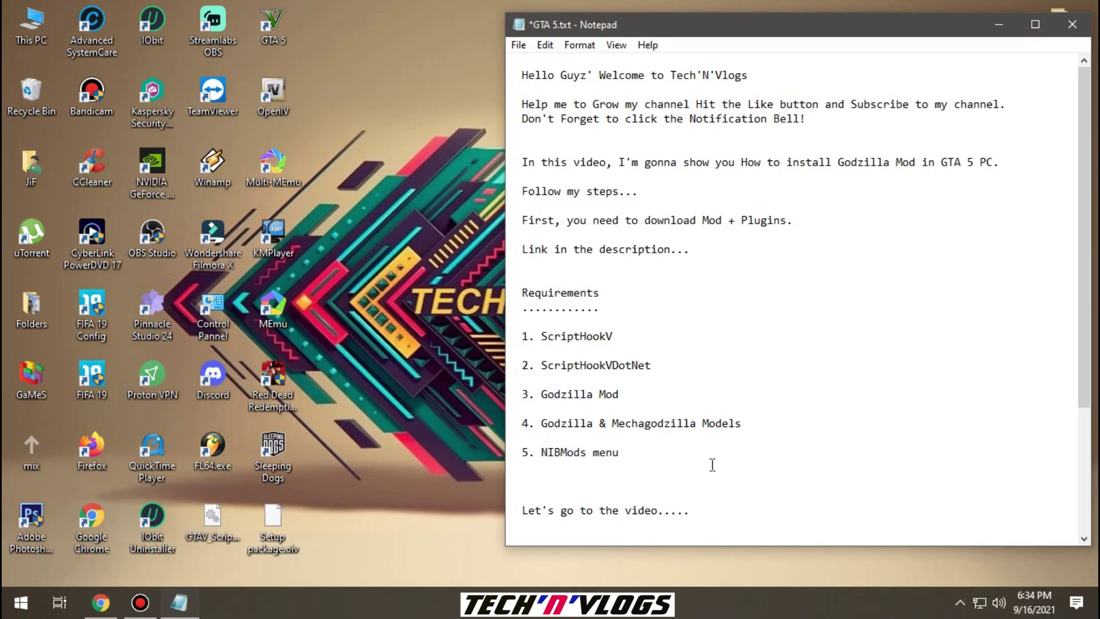
# - Read the closing notes in GTA 5.txt for how to open the mod menu, and minimize the file
pyautogui.scroll(-2, 706, 473)
pyautogui.moveTo(519, 512); pyautogui.dragTo(695, 523)
pyautogui.click(613, 511)
pyautogui.scroll(-1, 552, 519)
pyautogui.click(726, 515)
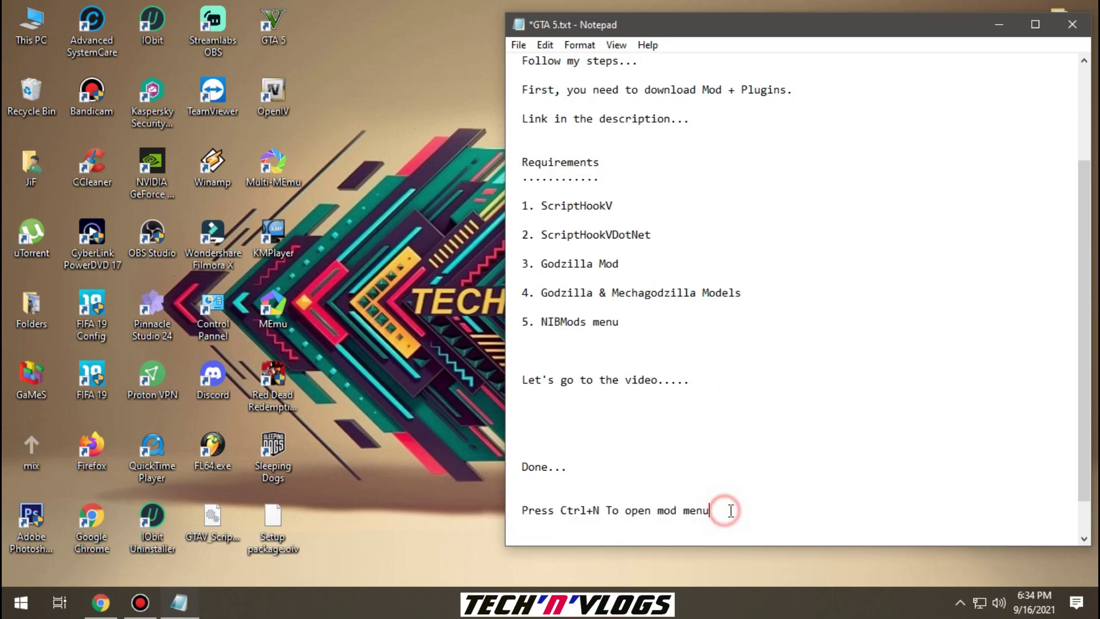
pyautogui.scroll(-1, 731, 510)
pyautogui.moveTo(520, 510); pyautogui.dragTo(695, 520)
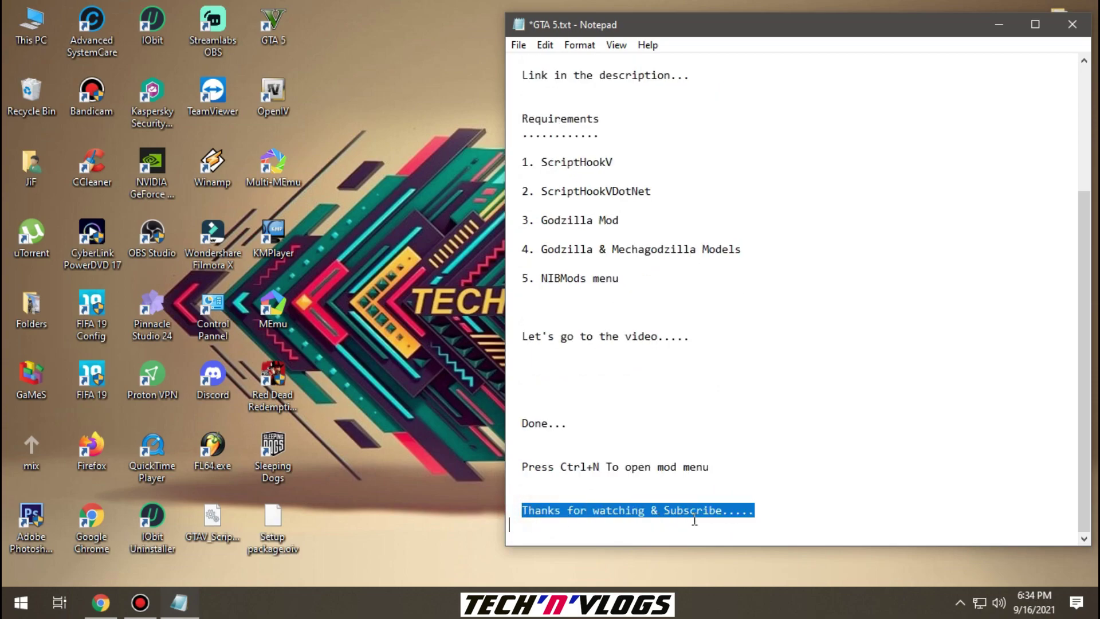
pyautogui.click(783, 514)
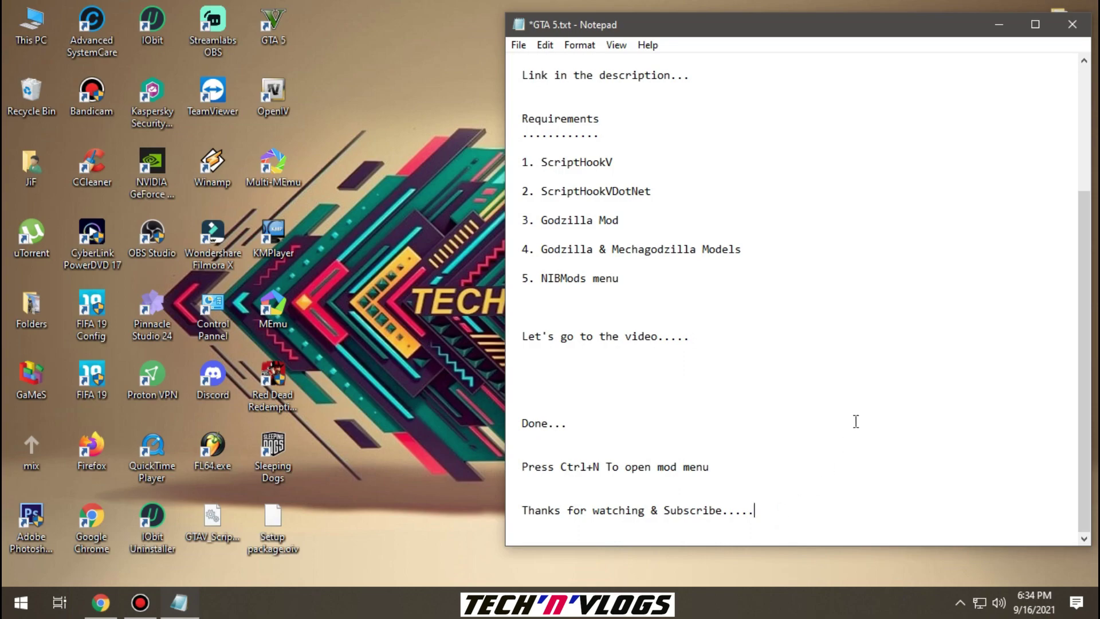
pyautogui.click(997, 25)
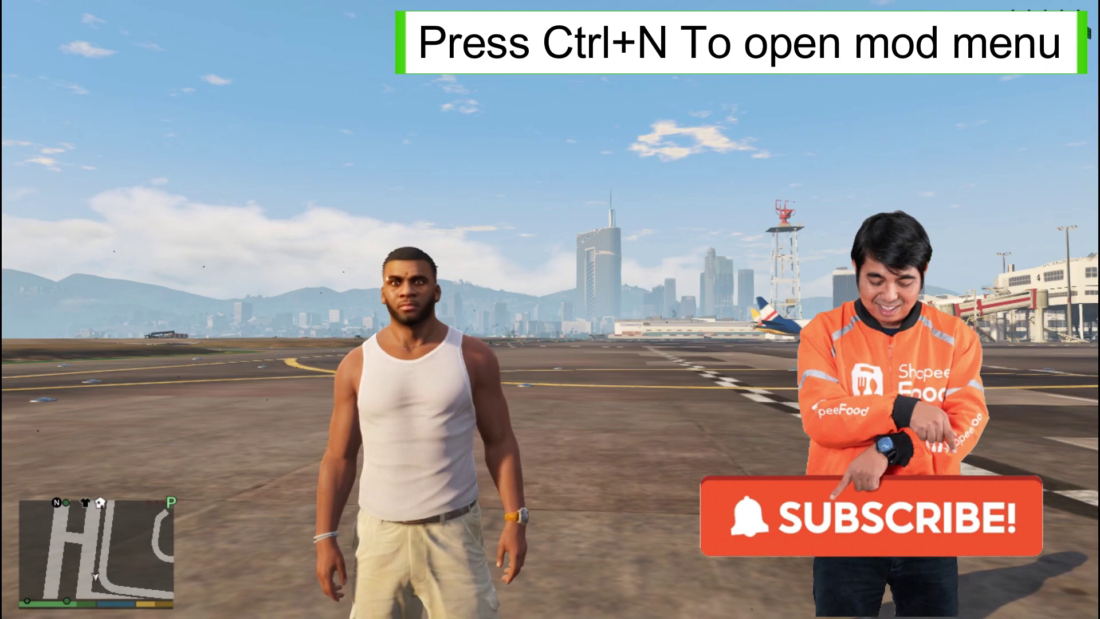
# - In GTA 5, open the NIBMods menu and apply the Godzilla Mod suit Mechagodzilla Giant by TheDarthKnight
pyautogui.hotkey('ctrl', 'n')
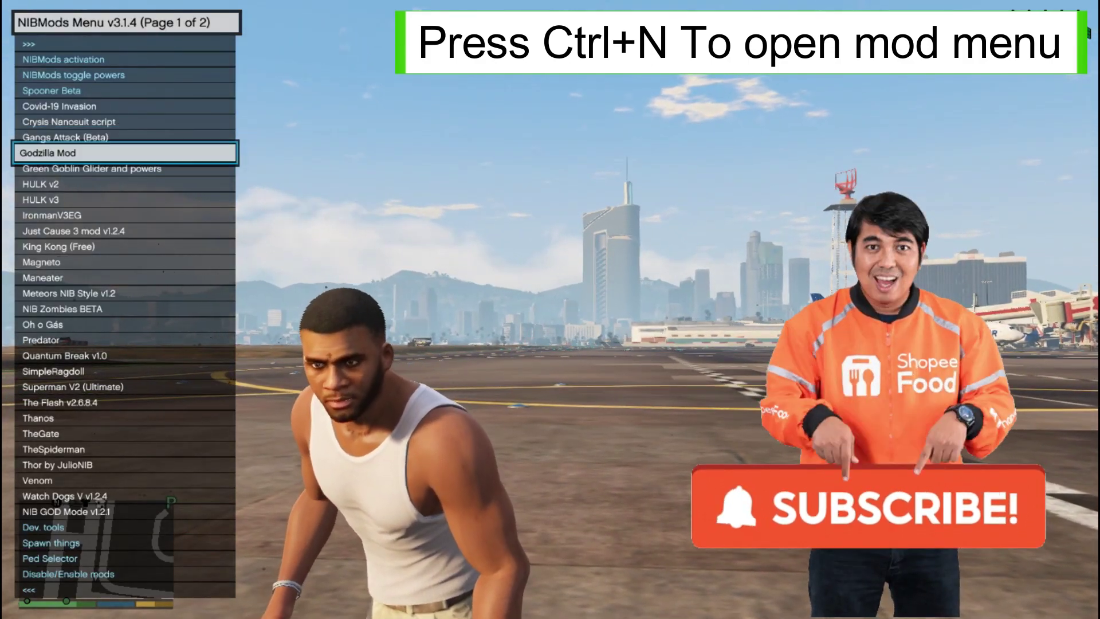
pyautogui.hotkey('ctrl', 'n')
pyautogui.hotkey('ctrl', 'n')
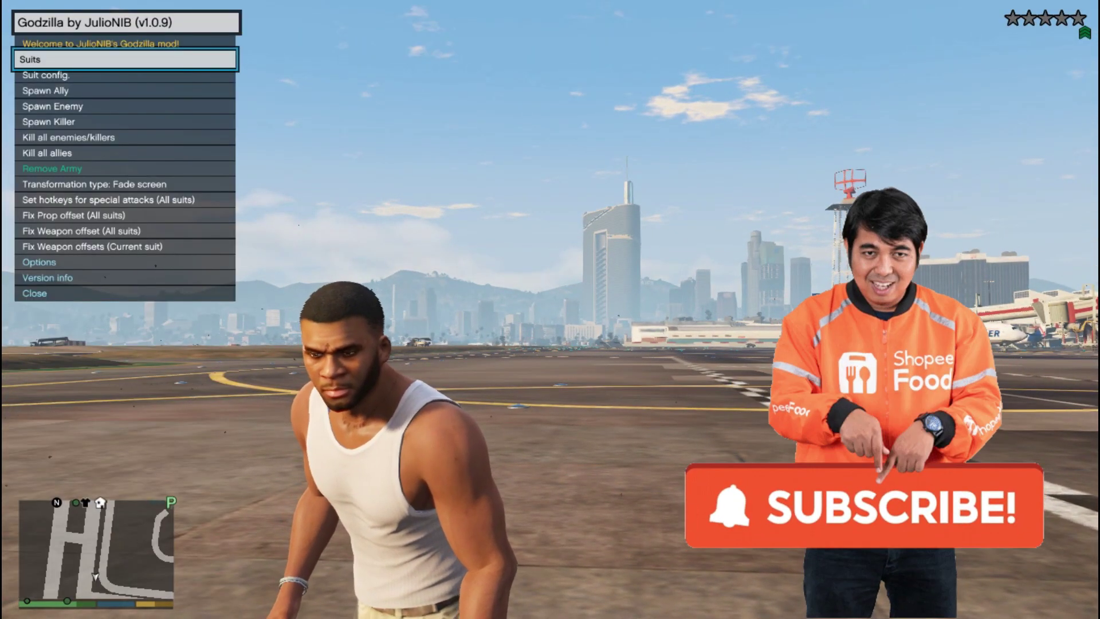
pyautogui.press('Return')
pyautogui.press('Return')
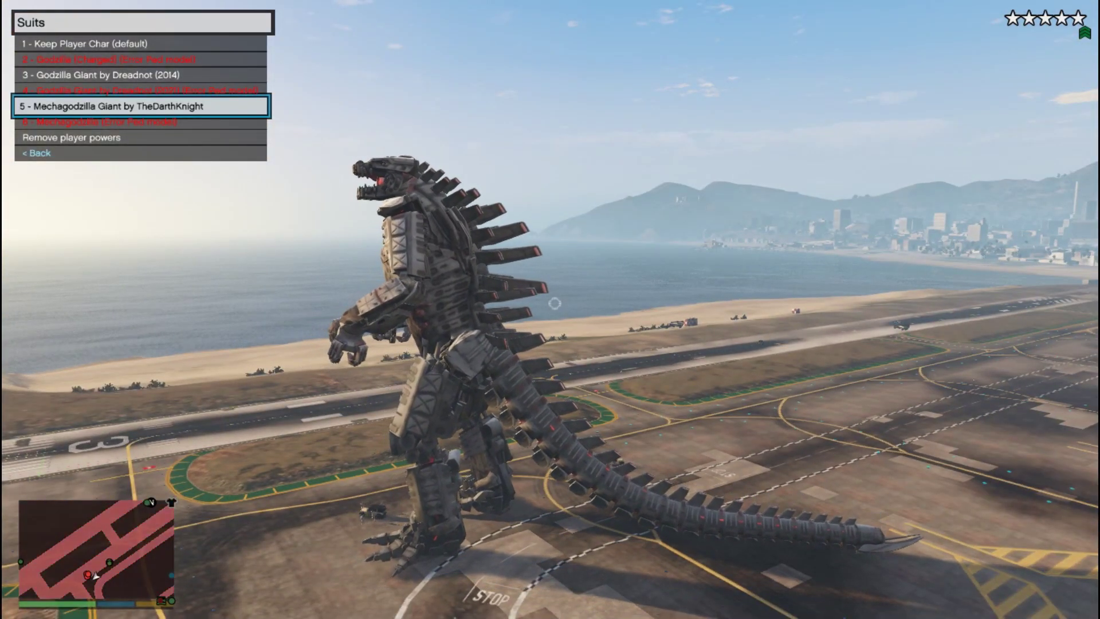
# - Switch the player's suit to Godzilla Giant by Dreadnot (2014)
pyautogui.press('Up')
pyautogui.press('Up')
pyautogui.press('Return')
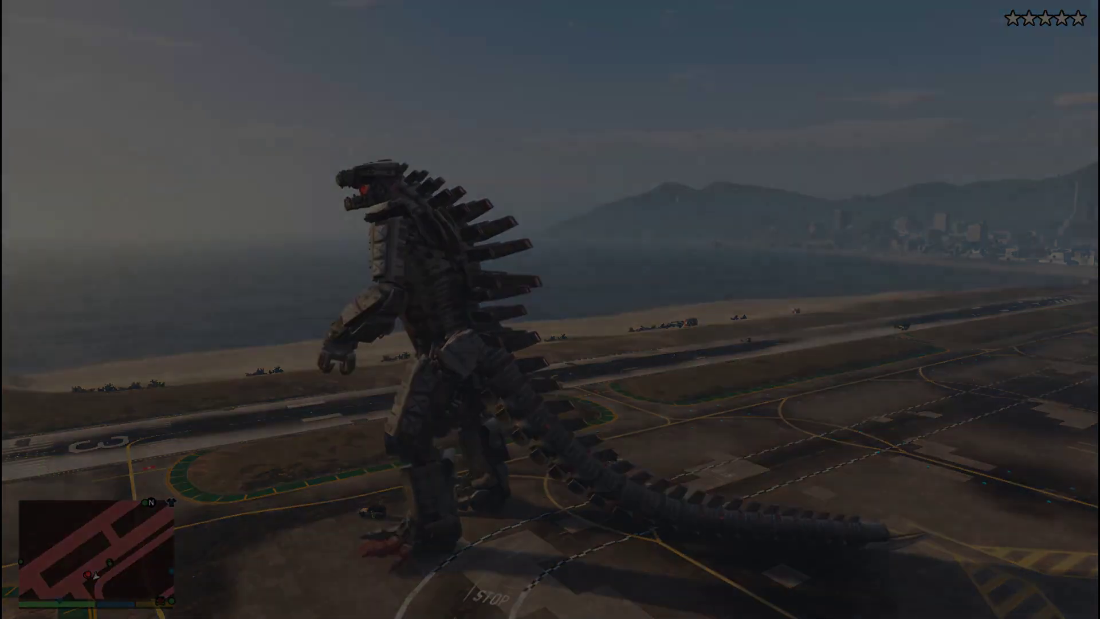